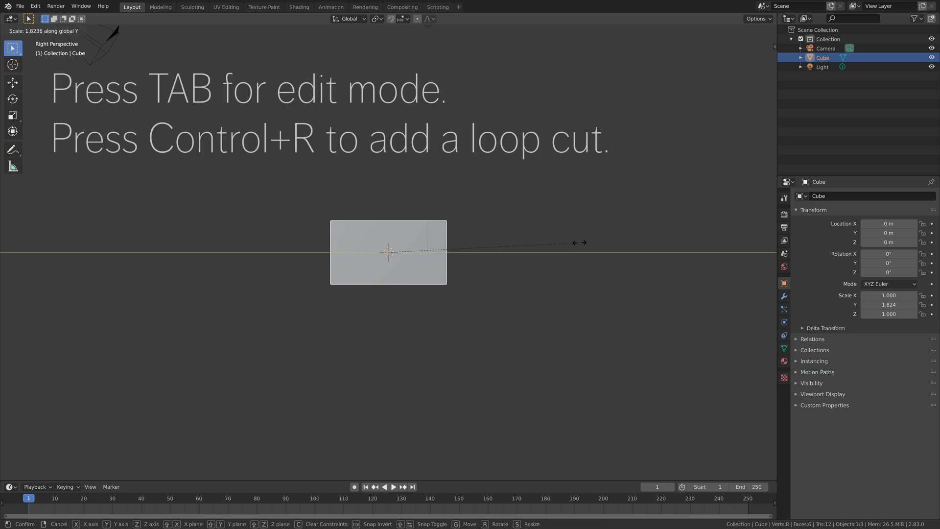
Stretch the default cube along Y to a scale of 1.833.
left_click(579, 242)
Add a centred loop cut around the middle of the stretched block.
key("Tab")
key("ctrl+r")
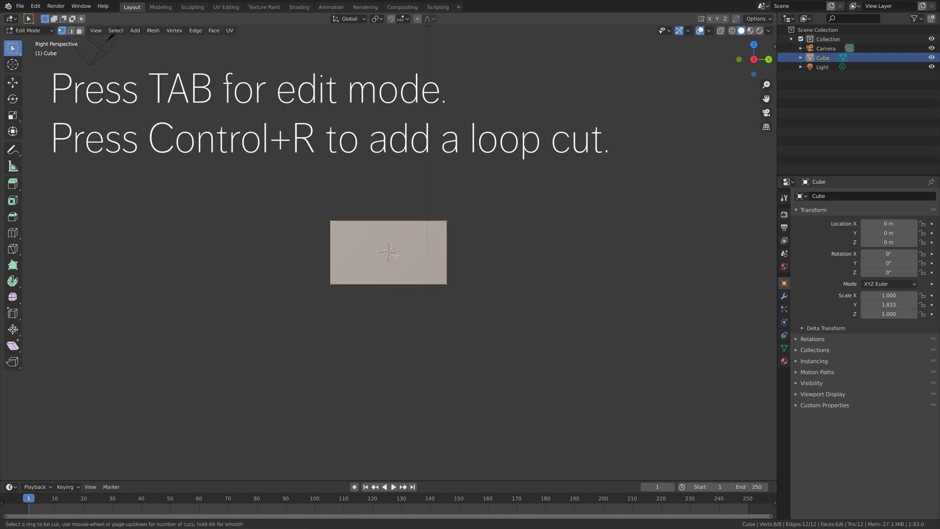
left_click(389, 218)
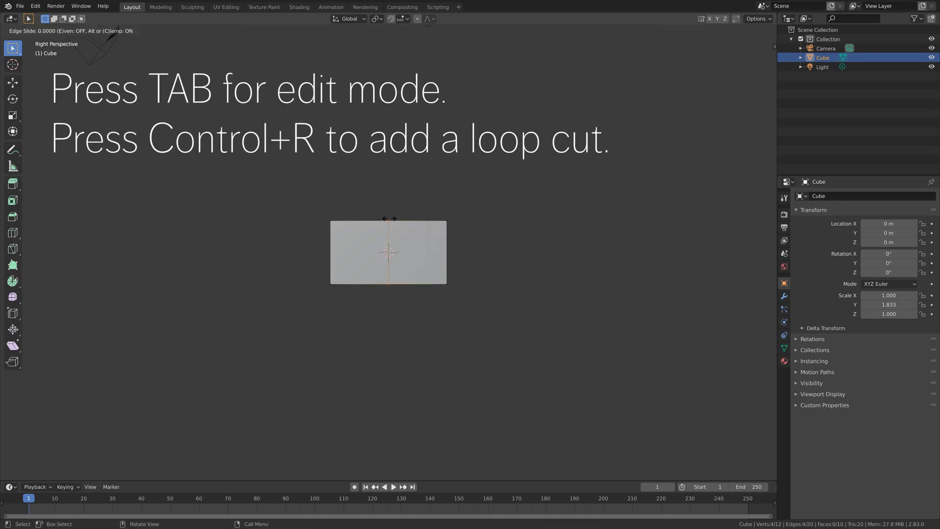
right_click(389, 219)
middle_click_drag(389, 219, 381, 263)
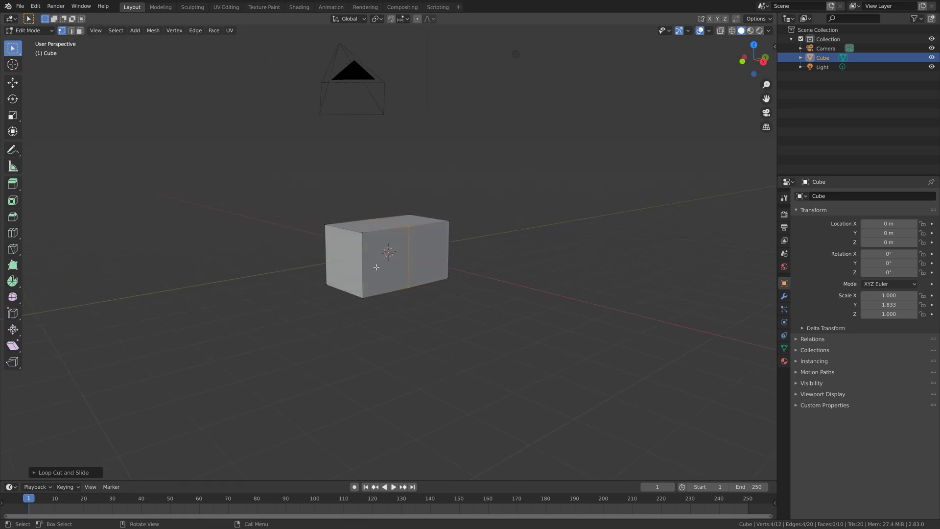
Move the front bottom edge outward along Y so the front end slopes.
left_click(346, 295)
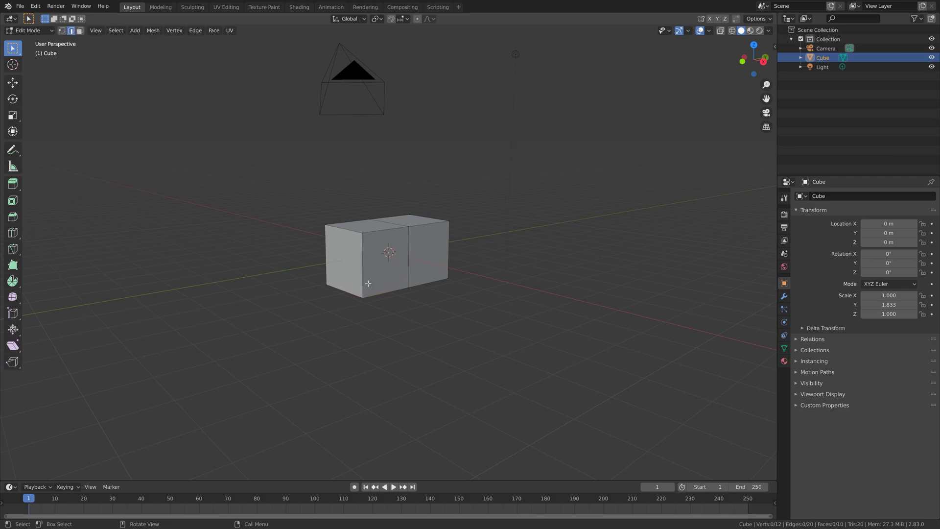
key("g")
key("y")
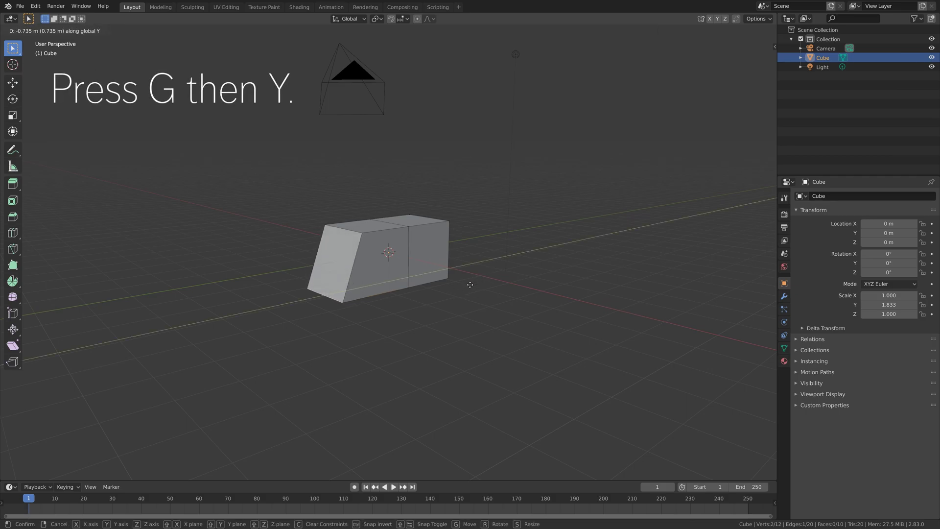
left_click(446, 277)
middle_click_drag(447, 277, 434, 294)
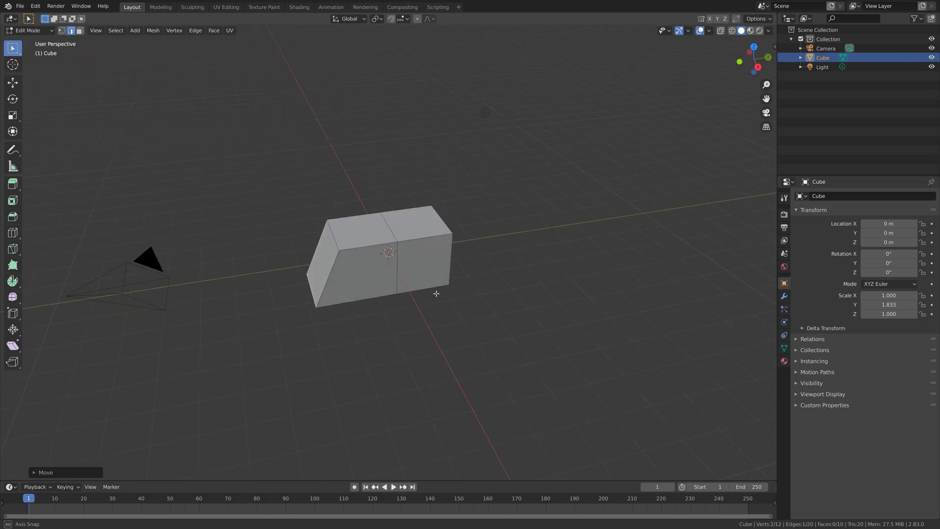
key("g")
key("Escape")
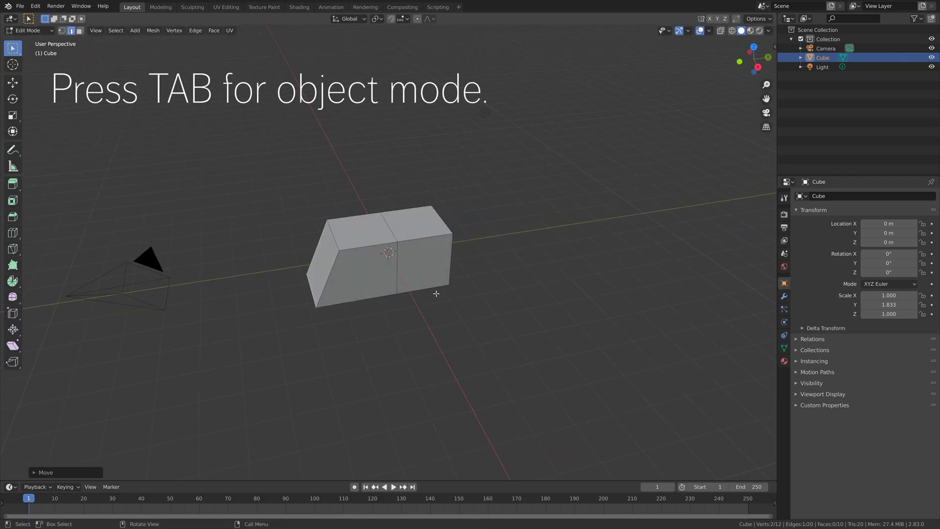
Widen the block along X to a scale of 1.652.
key("Tab")
key("s")
key("x")
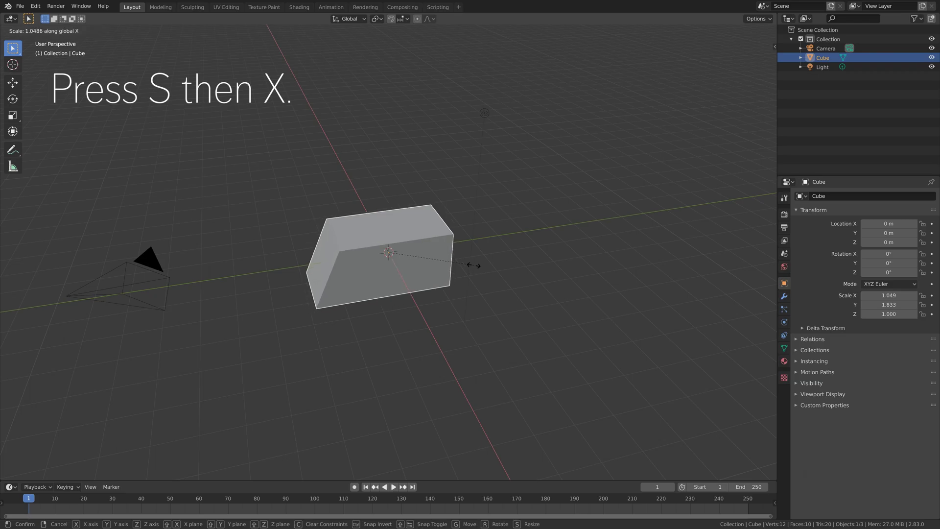
left_click(522, 270)
mouse_move(522, 270)
middle_mouse_down()
mouse_move(477, 282)
mouse_move(510, 279)
middle_mouse_up()
middle_click_drag(425, 270, 448, 250)
Shrink the rear end face to 0.865 so the body tapers backward.
key("Tab")
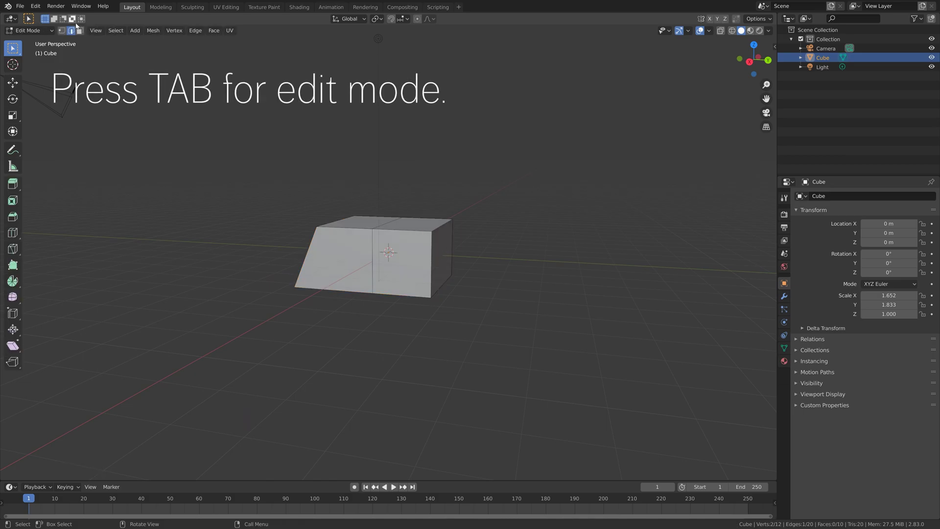
left_click(441, 257)
key("s")
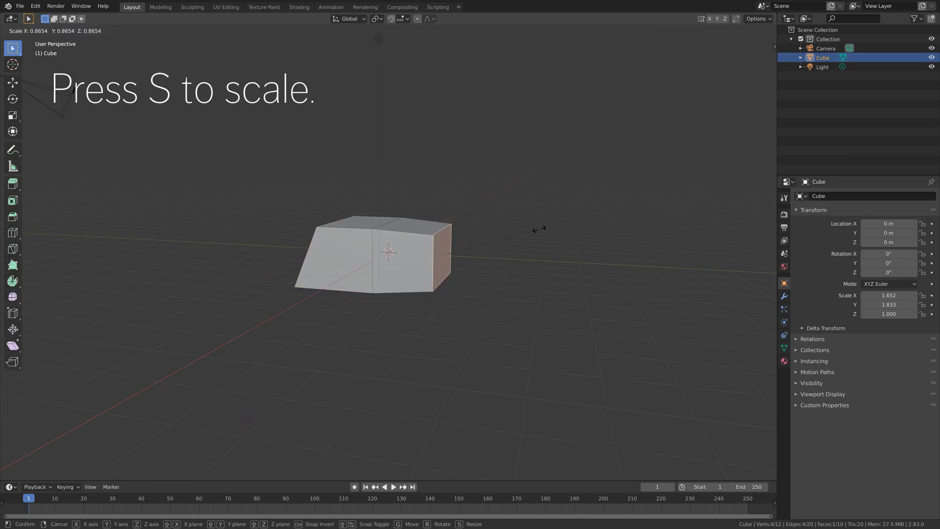
left_click(514, 258)
middle_click_drag(514, 258, 490, 269)
key("Tab")
Give the tapered block a Subdivision Surface modifier with viewport level 5 and render level 6.
left_click(783, 296)
left_click(822, 196)
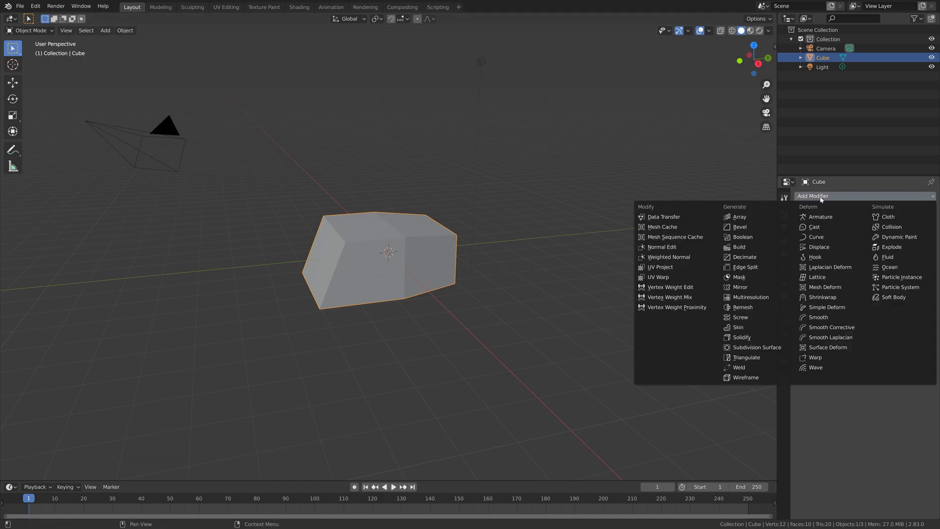
left_click(757, 347)
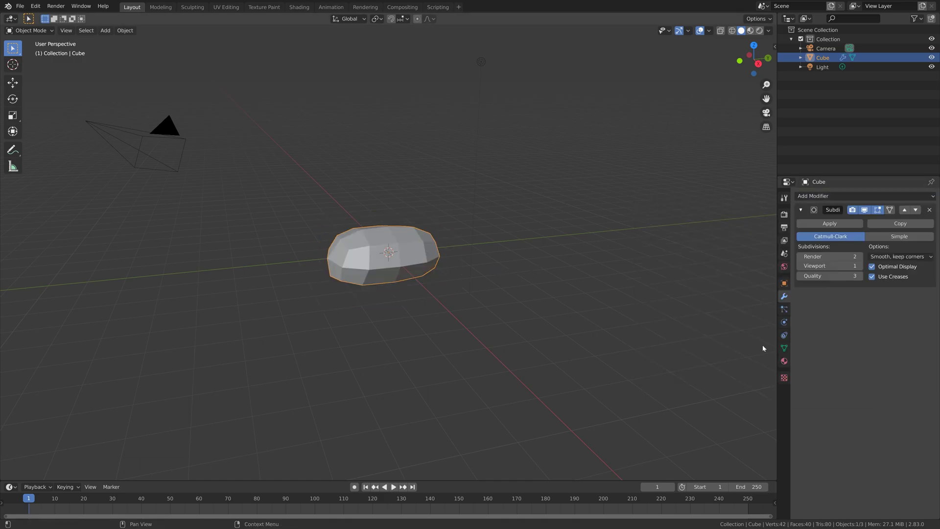
left_click(859, 265)
left_click(860, 265)
left_click(859, 266)
left_click(859, 265)
left_click(860, 265)
left_click(860, 256)
left_click(860, 256)
left_click(859, 256)
left_click(800, 265)
scroll(479, 263, "up", 5)
key("Tab")
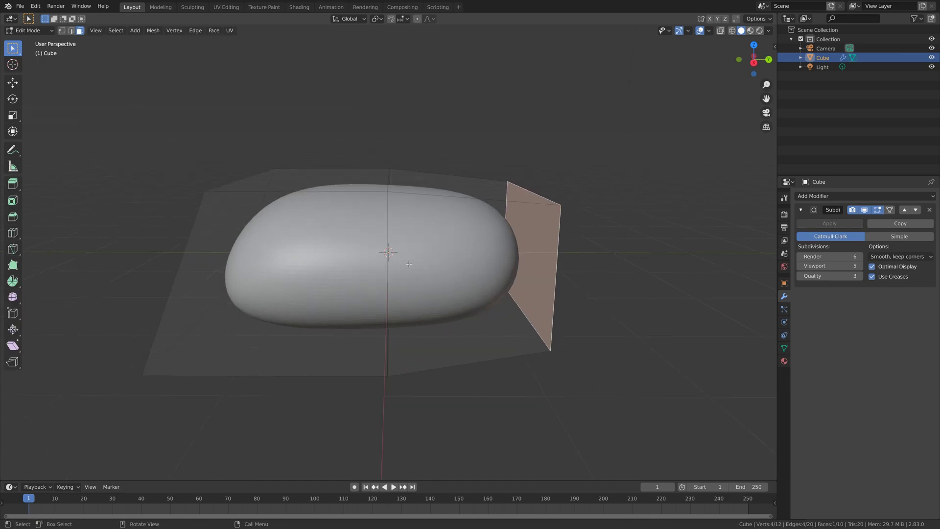
Add two horizontal loop cuts, one near the base and one partway up.
key("ctrl+r")
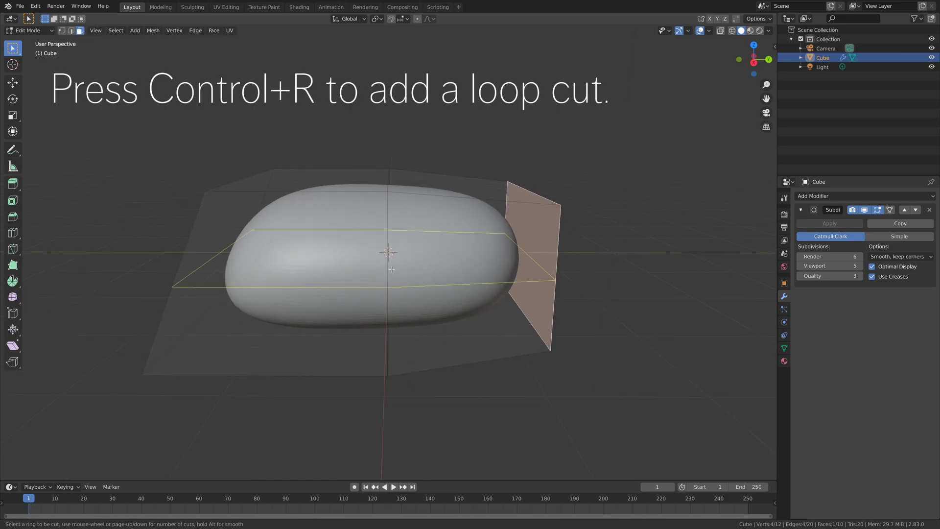
left_click(411, 281)
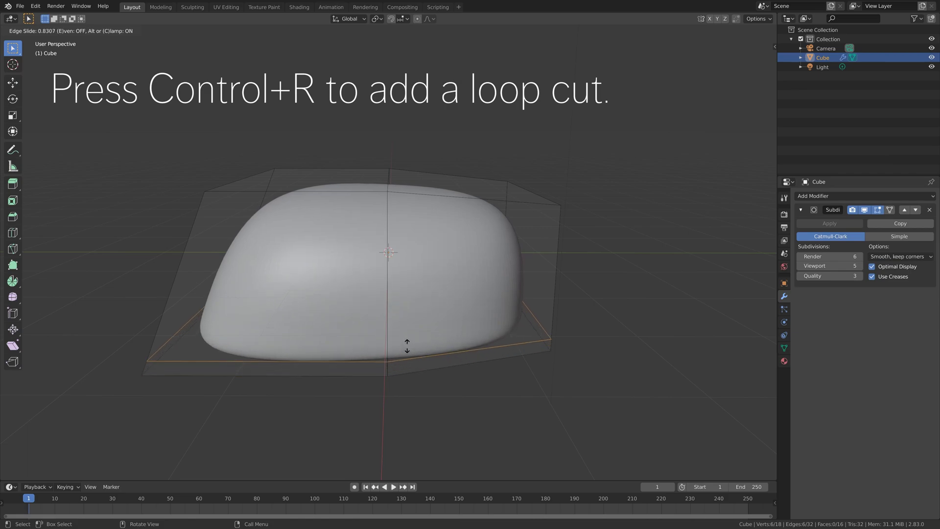
left_click(410, 368)
key("ctrl+r")
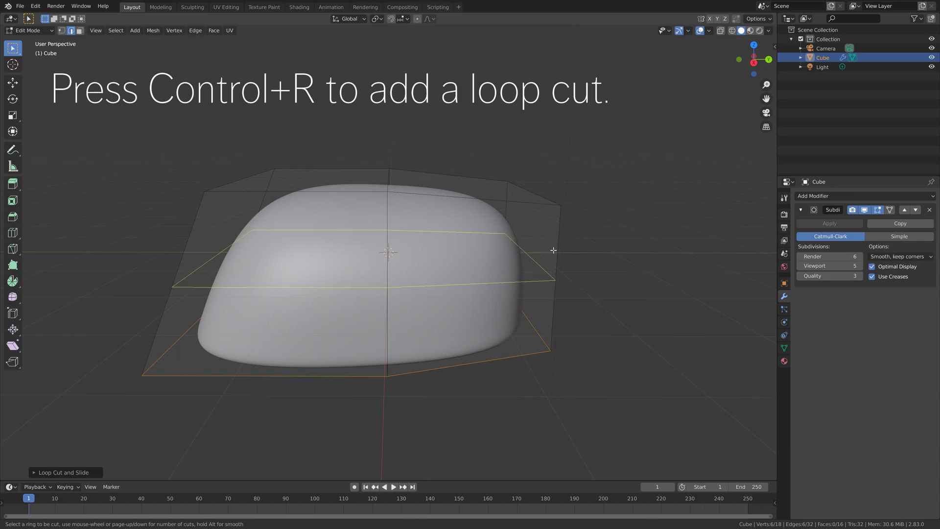
left_click(554, 237)
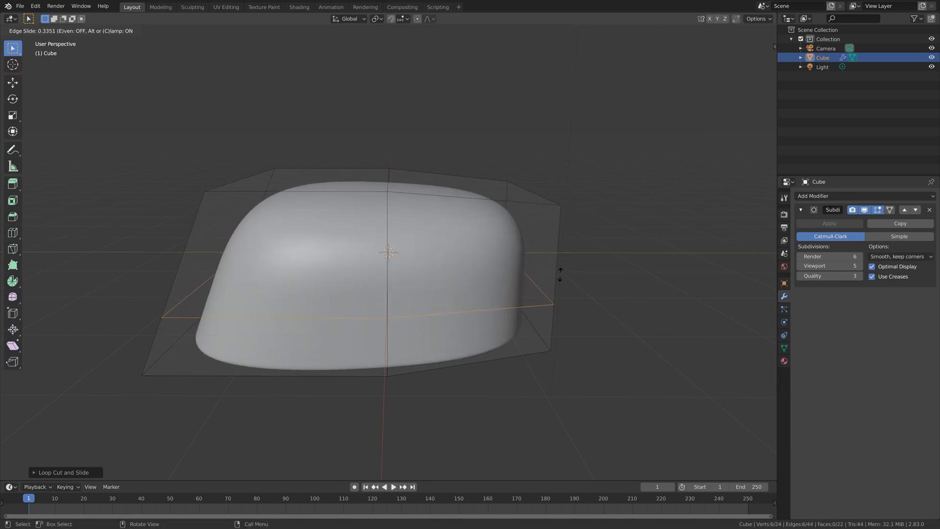
left_click(567, 252)
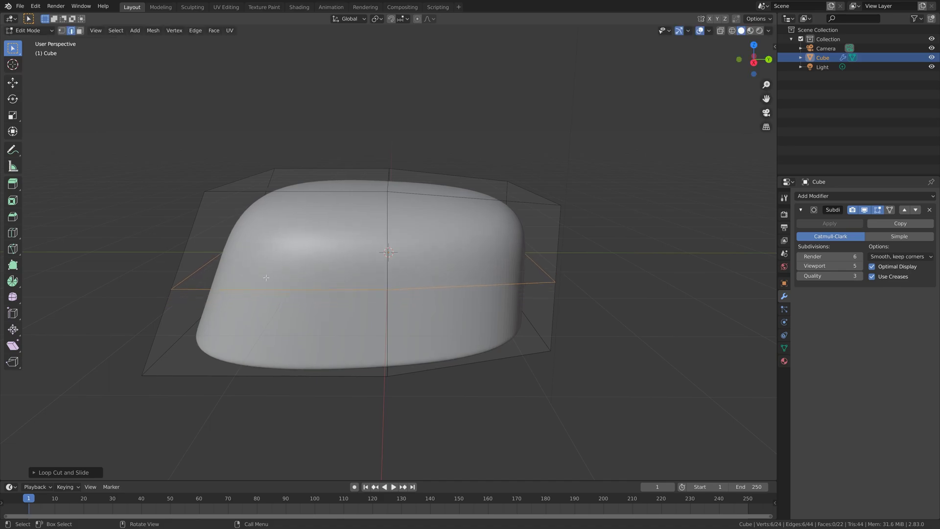
middle_click_drag(239, 277, 315, 277)
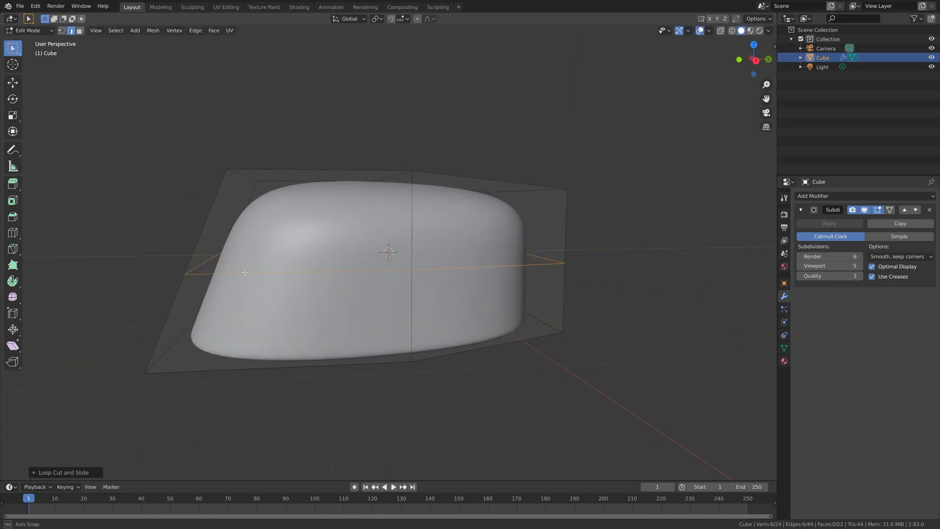
Add a vertical loop cut across the body and return to Object Mode.
key("ctrl+r")
left_click(311, 272)
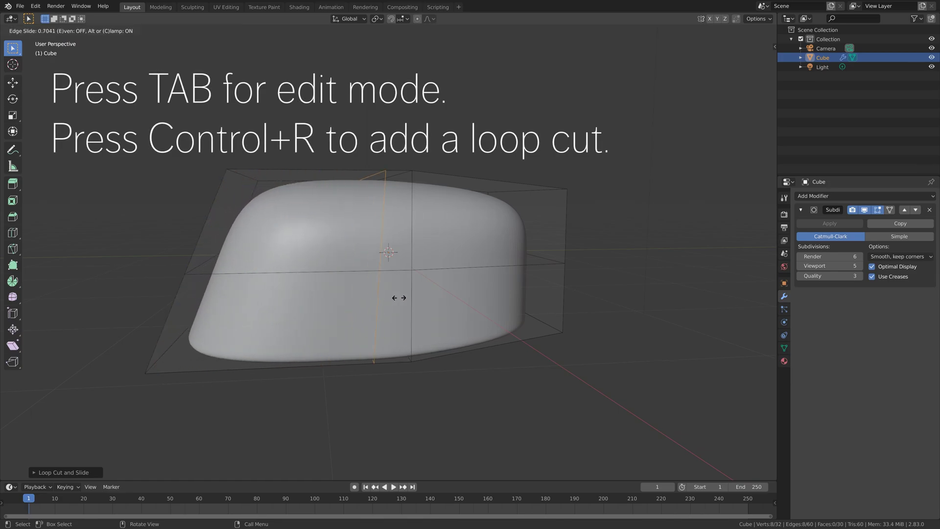
left_click(337, 275)
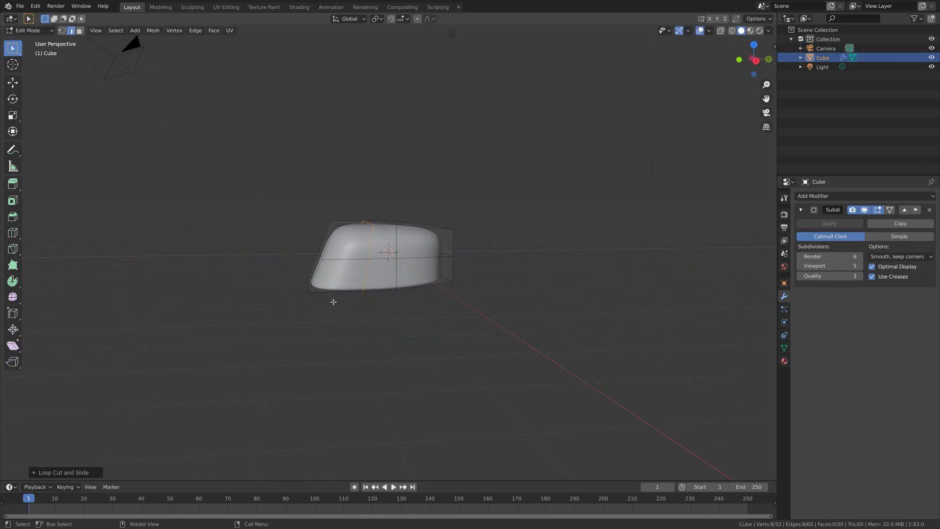
mouse_move(331, 298)
middle_mouse_down()
mouse_move(434, 298)
mouse_move(430, 306)
mouse_move(322, 304)
mouse_move(330, 300)
middle_mouse_up()
key("Tab")
middle_click_drag(416, 266, 415, 265)
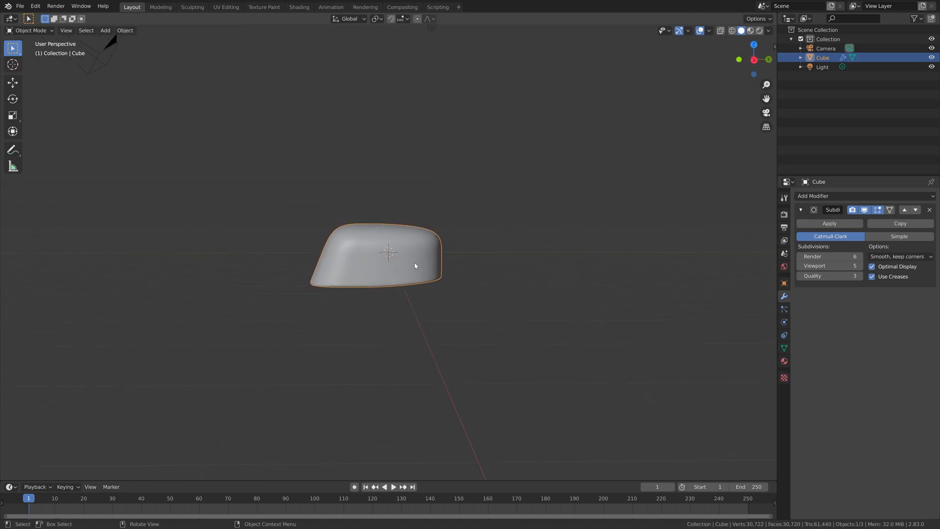
Flatten the turret body along Z to a scale of 0.8167.
key("s")
key("z")
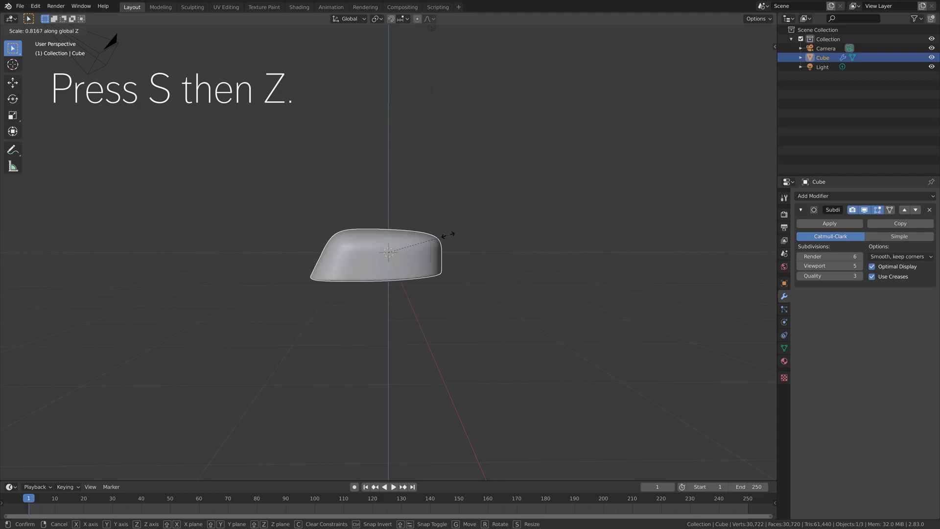
left_click(447, 235)
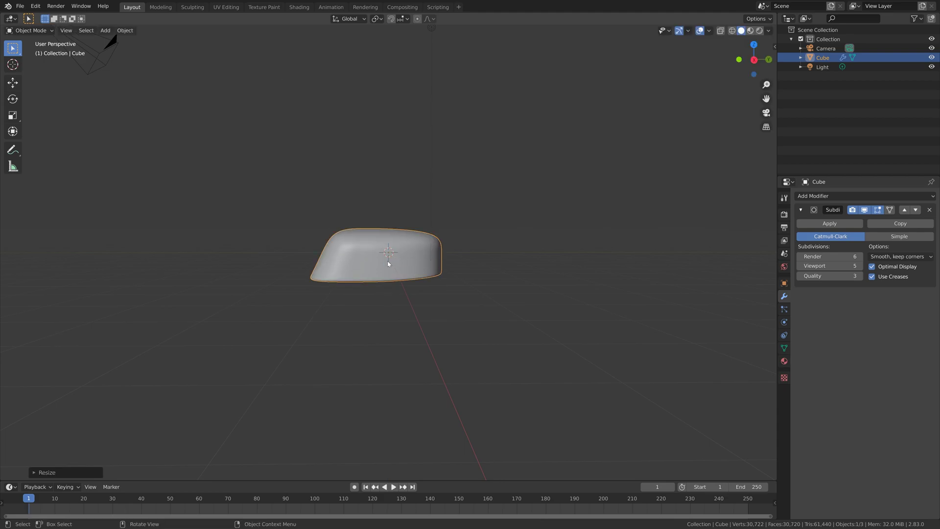
scroll(388, 263, "up", 2)
Save the scene as tut.blend.
left_click(20, 7)
left_click(48, 83)
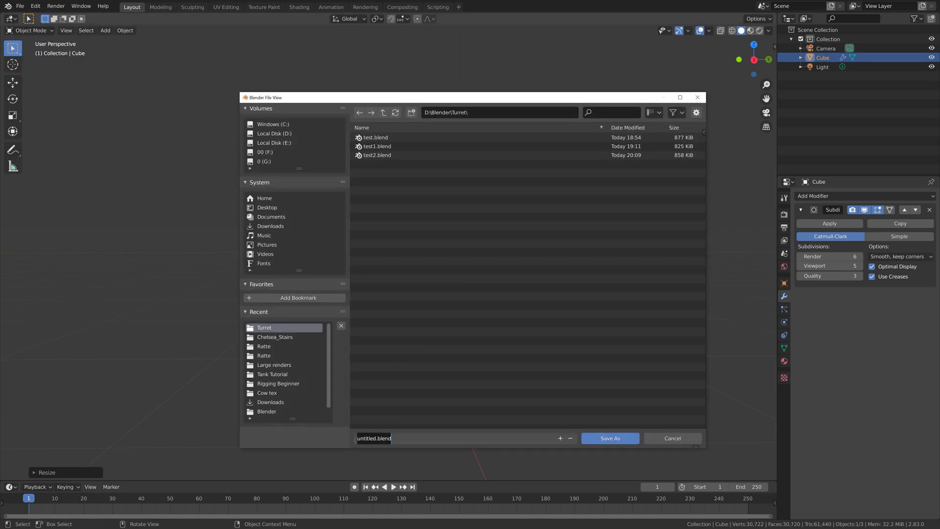
key("Return")
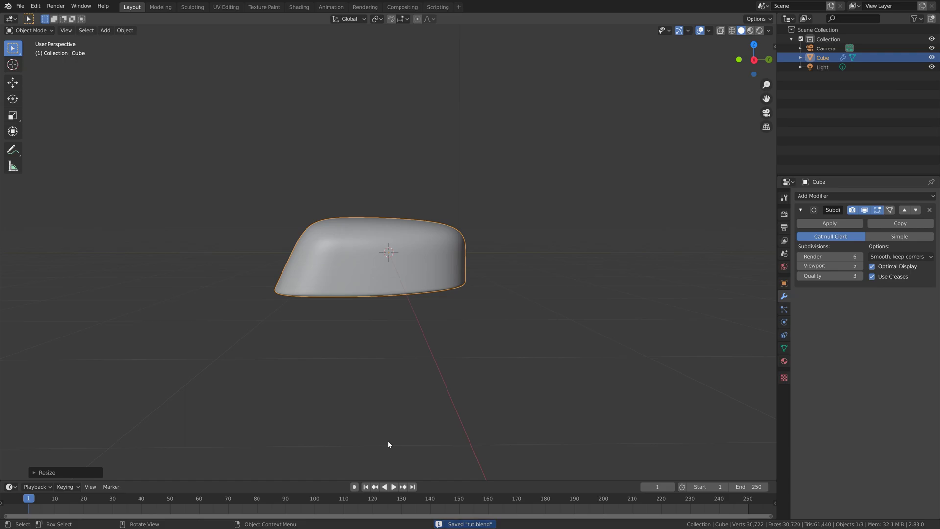
middle_click_drag(387, 302, 434, 312)
In top view, add a cylinder and rotate it 90° about X.
key("KP_7")
key("shift+a")
mouse_move(376, 275)
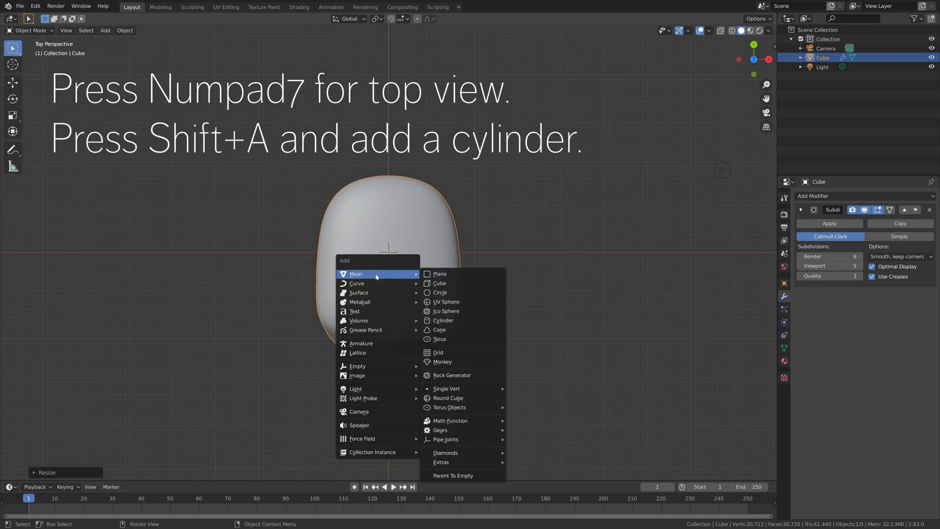
left_click(442, 320)
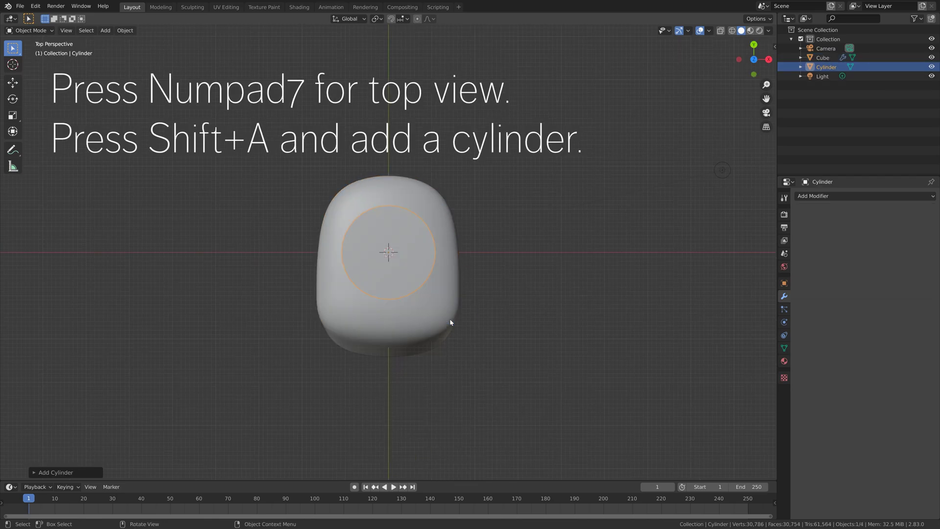
type("sx90")
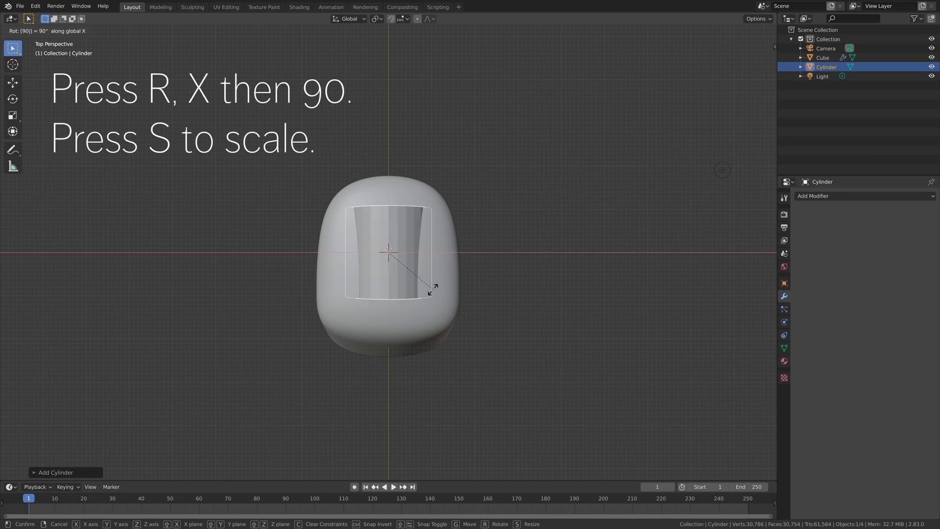
key("Return")
Shrink the cylinder uniformly into a thin barrel.
key("s")
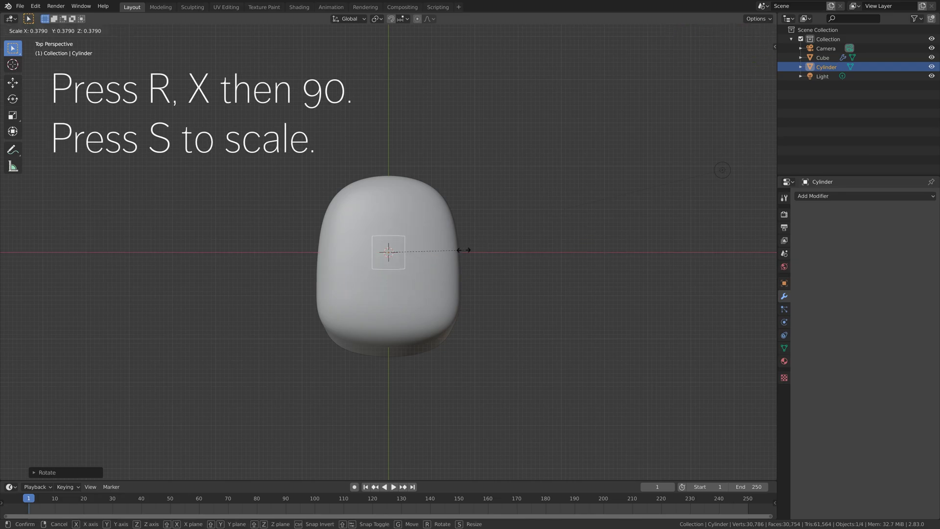
left_click(438, 258)
key("s")
key("y")
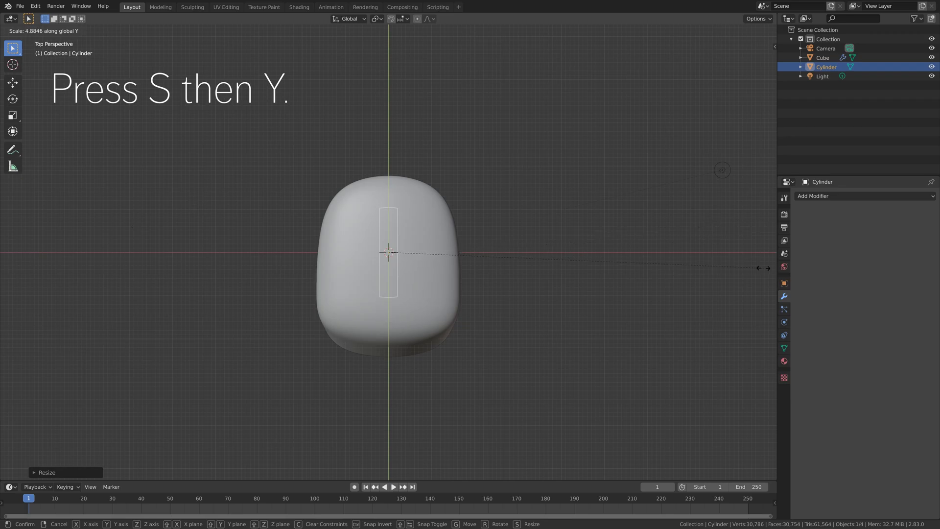
key("Escape")
key("s")
left_click(541, 264)
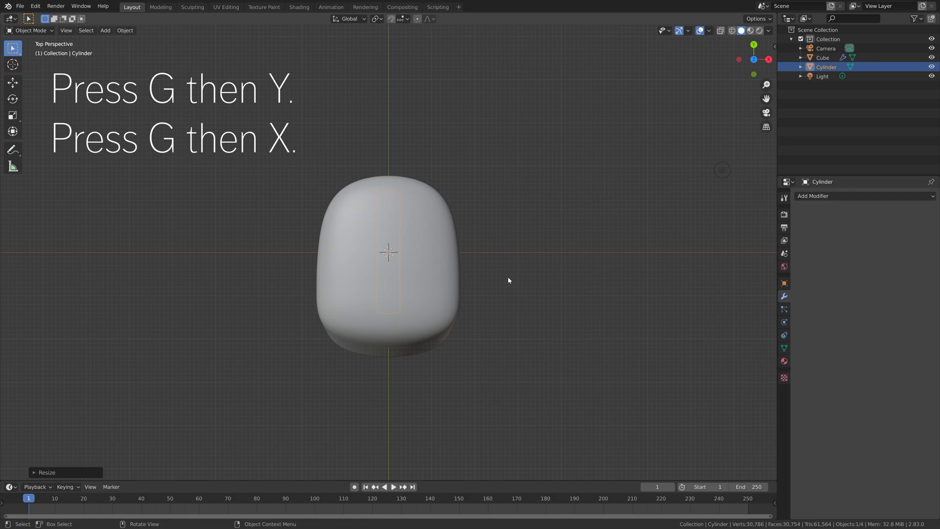
Move the barrel along Y and X so it protrudes from the turret front.
key("g")
key("y")
left_click(480, 417)
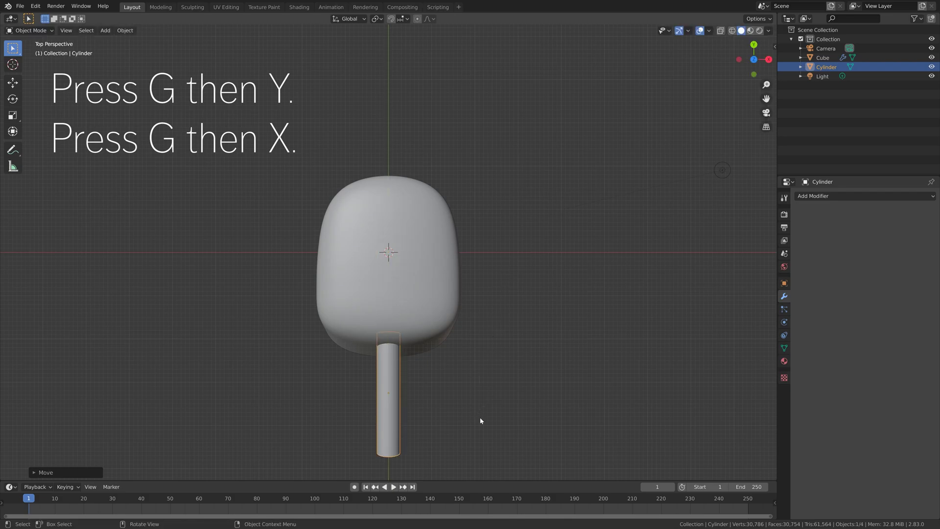
key("g")
key("x")
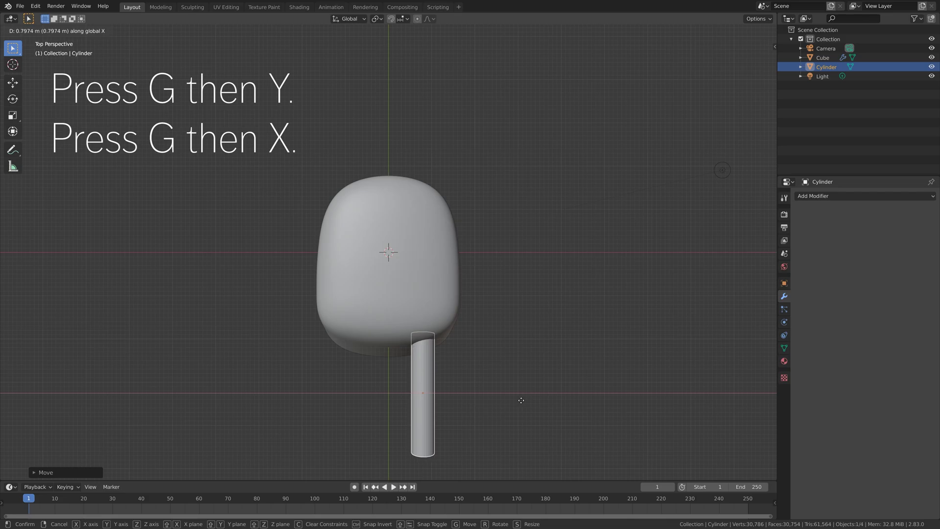
left_click(521, 400)
middle_click_drag(509, 404, 487, 353)
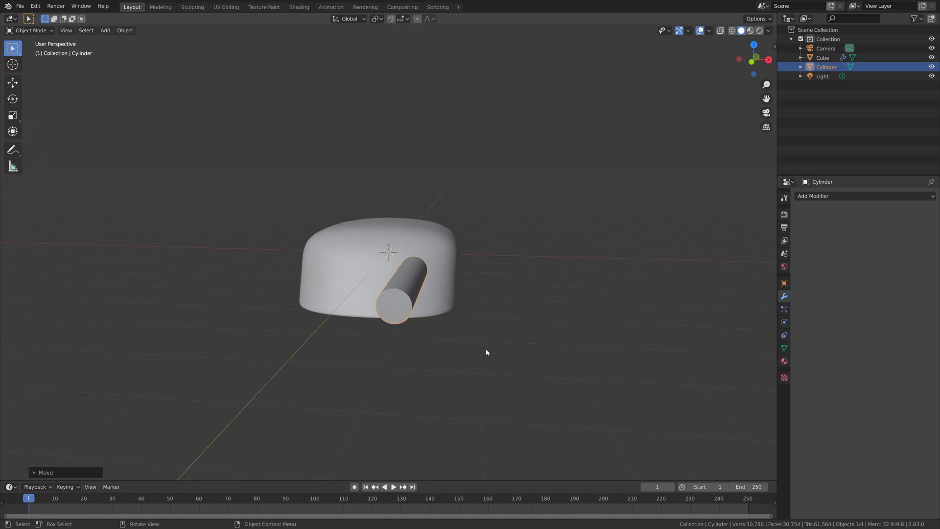
key("KP_3")
key("s")
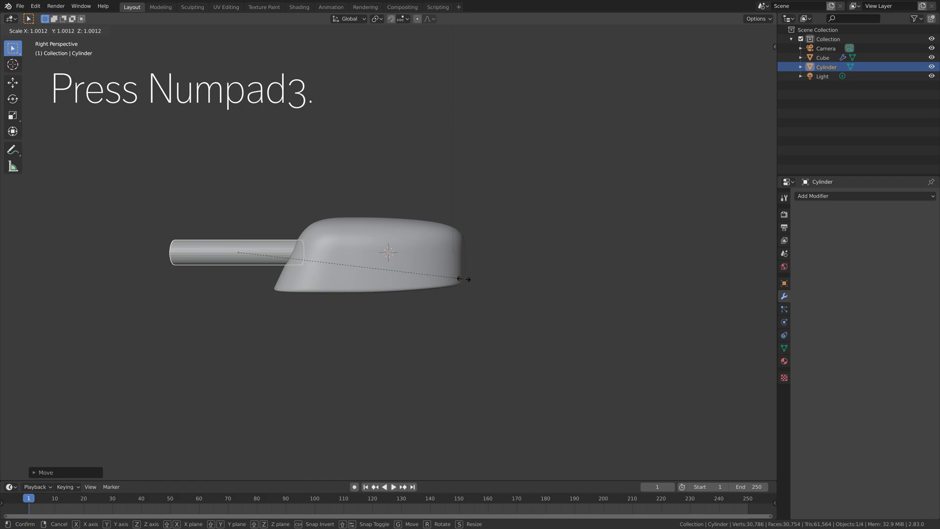
Finish resizing the barrel and give both end caps a Mean Crease of 1.00.
left_click(461, 278)
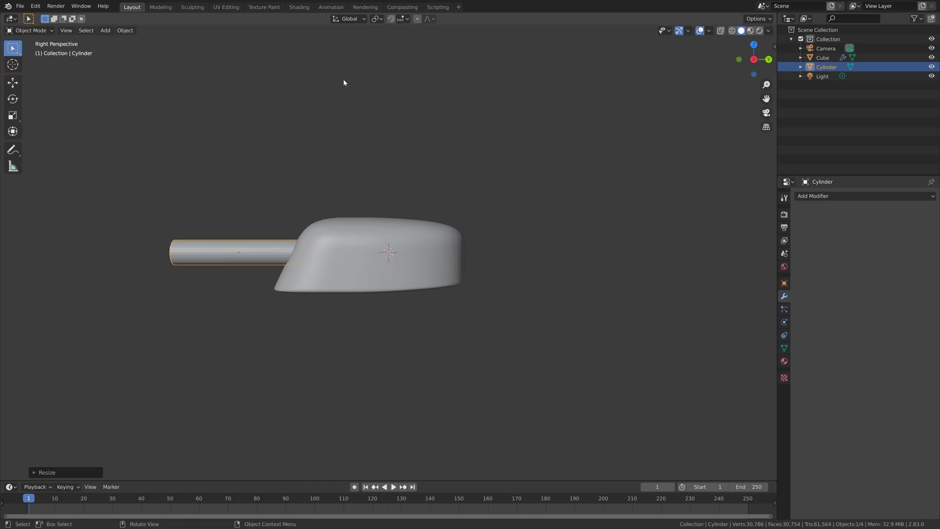
left_click(732, 31)
middle_click_drag(318, 256, 343, 252)
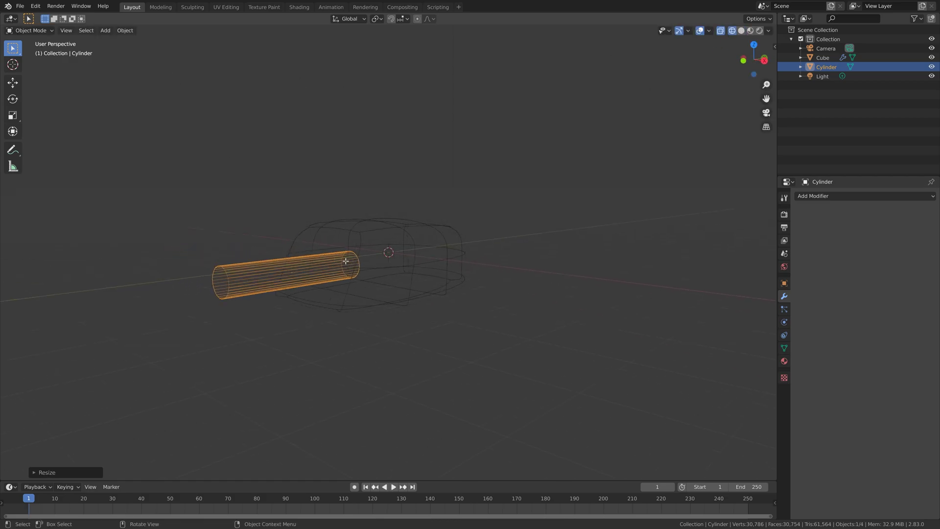
key("Tab")
left_click(72, 31)
left_click(80, 31)
left_click(225, 288)
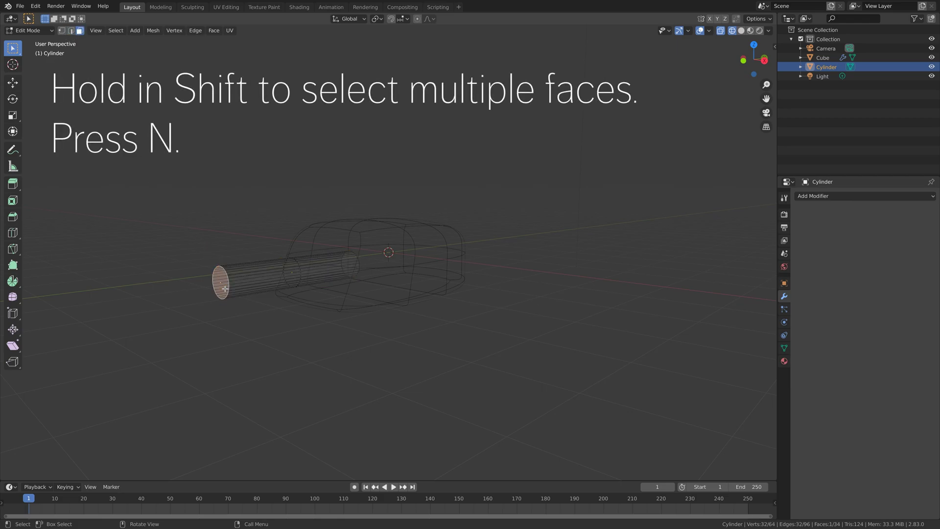
left_click(352, 259, "shift")
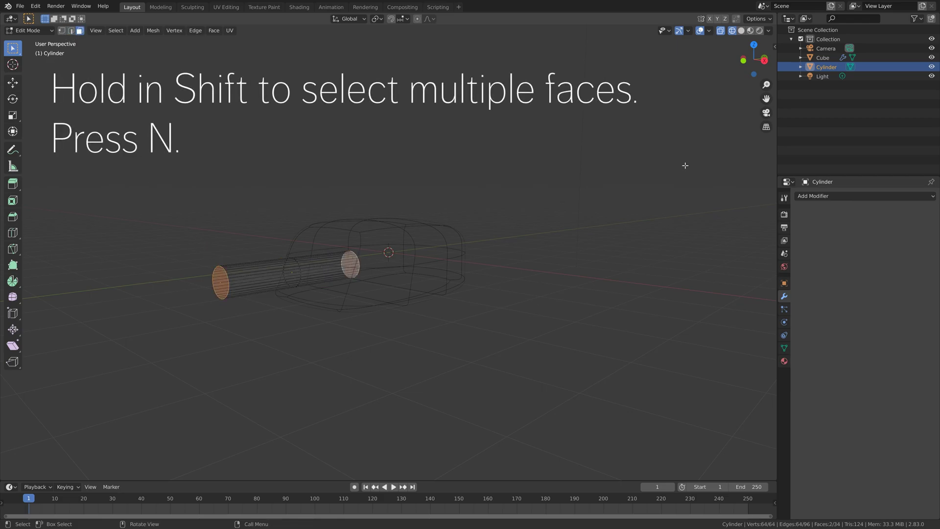
key("n")
left_click_drag(701, 140, 744, 140)
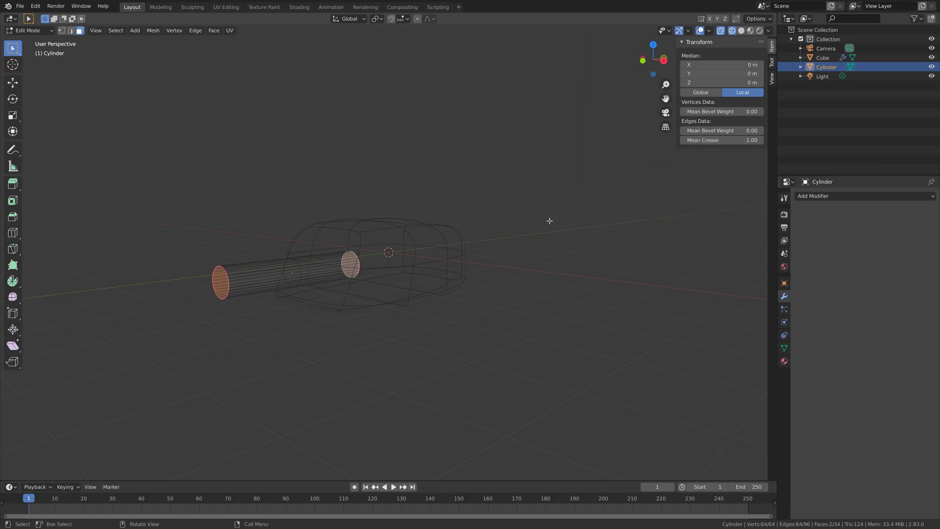
key("alt+a")
Add an edge loop along the barrel and select its turret-side end face.
middle_click_drag(317, 260, 269, 259)
key("ctrl+r")
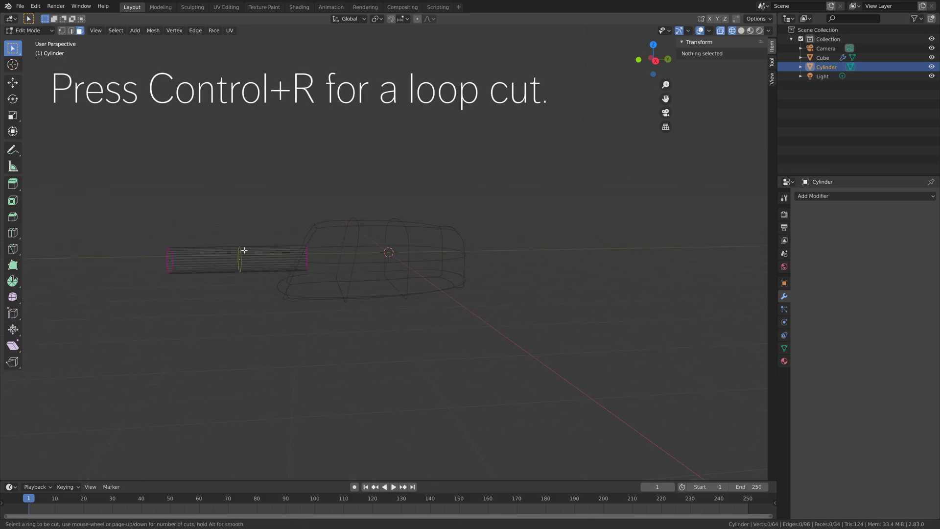
left_click(244, 250)
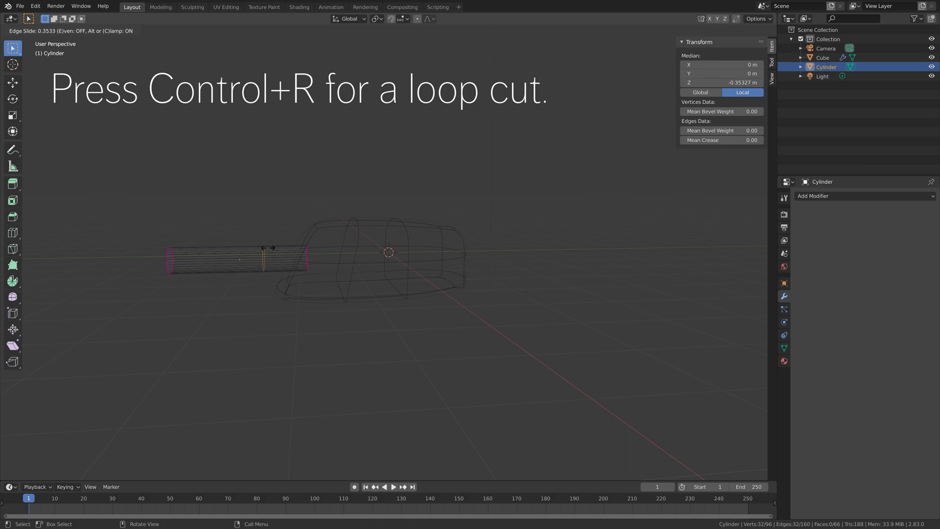
left_click(268, 248)
middle_click_drag(292, 255, 237, 201)
left_click(81, 31)
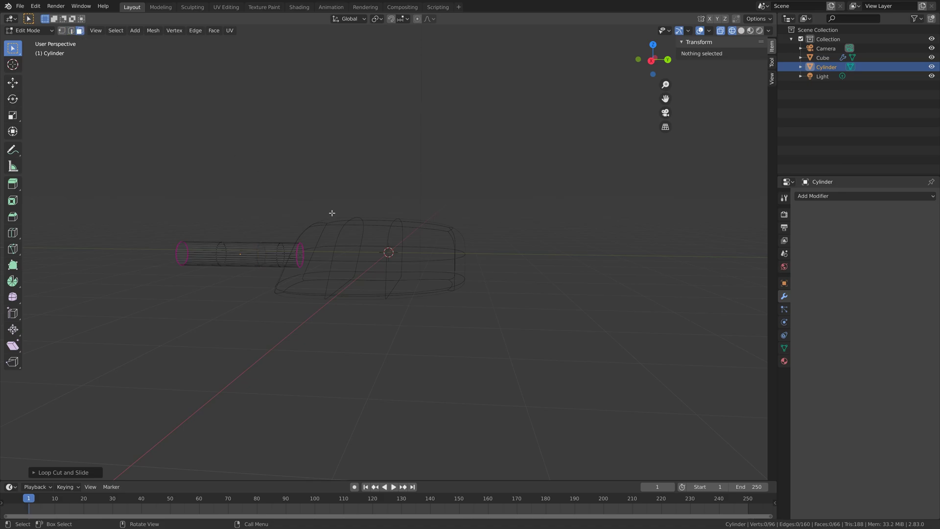
left_click(297, 255)
middle_click_drag(324, 250, 339, 254)
Scale up the turret-side end face twice so the barrel flares into a collar.
key("s")
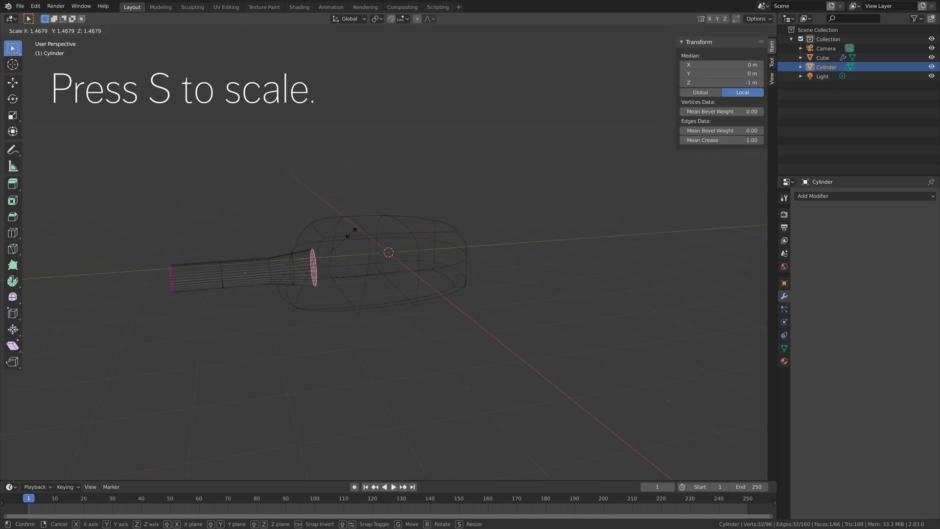
left_click(353, 230)
middle_click_drag(353, 230, 391, 253)
key("s")
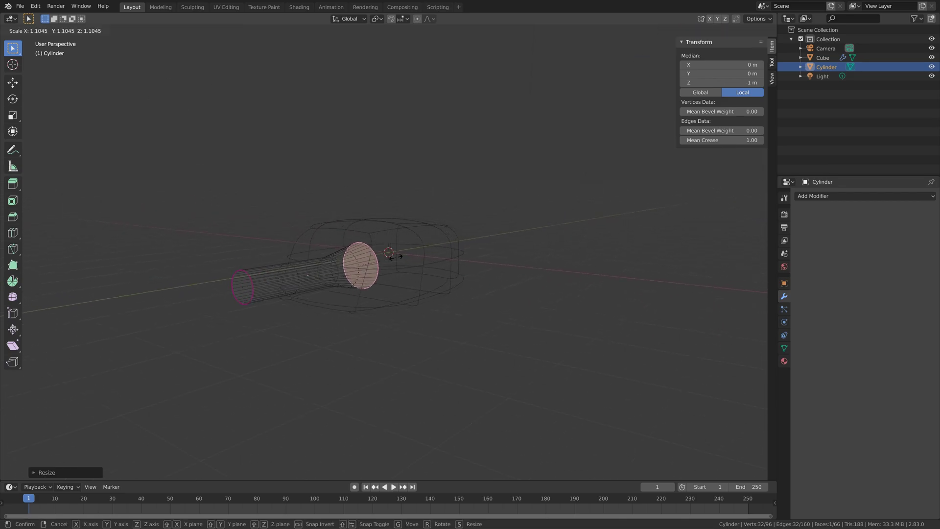
left_click(394, 256)
key("Tab")
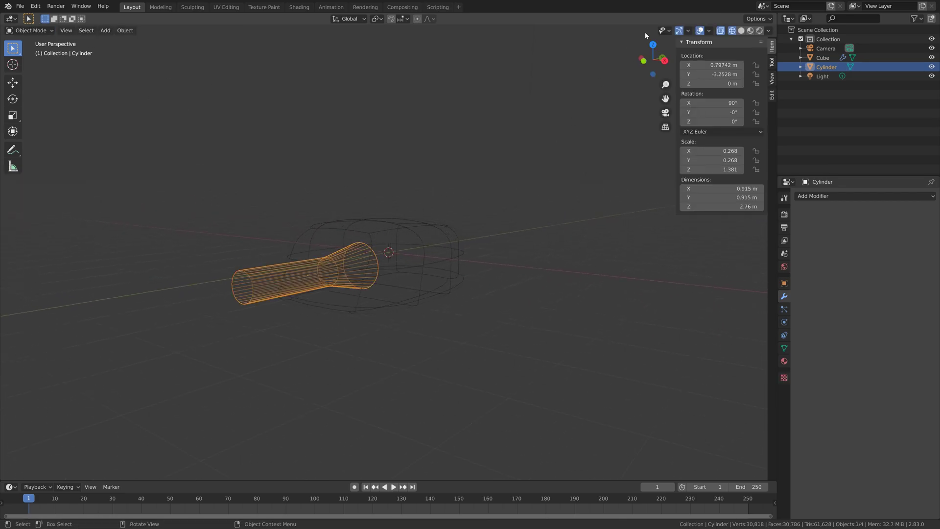
left_click(740, 30)
middle_click_drag(581, 165, 486, 225)
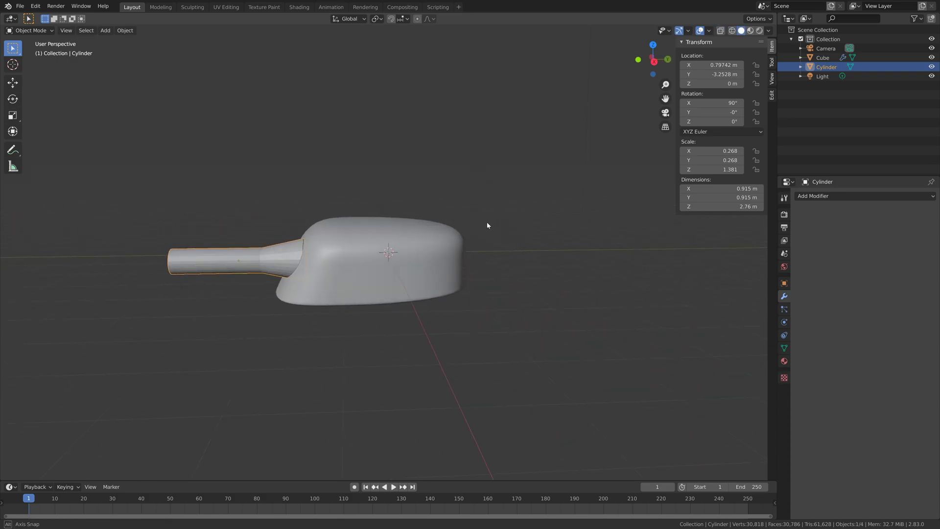
key("Tab")
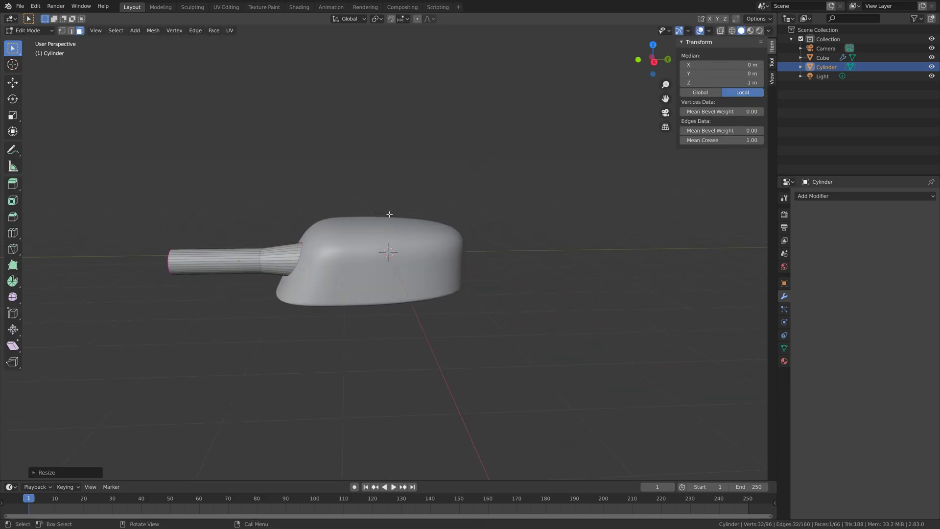
key("Tab")
Add a Subdivision Surface modifier to the barrel with render level 5 and viewport level 4.
left_click(832, 195)
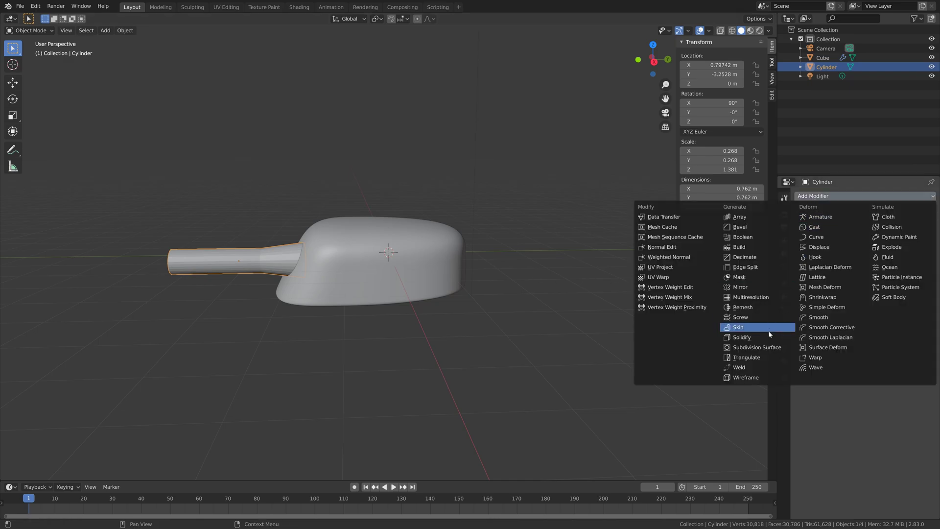
left_click(734, 404)
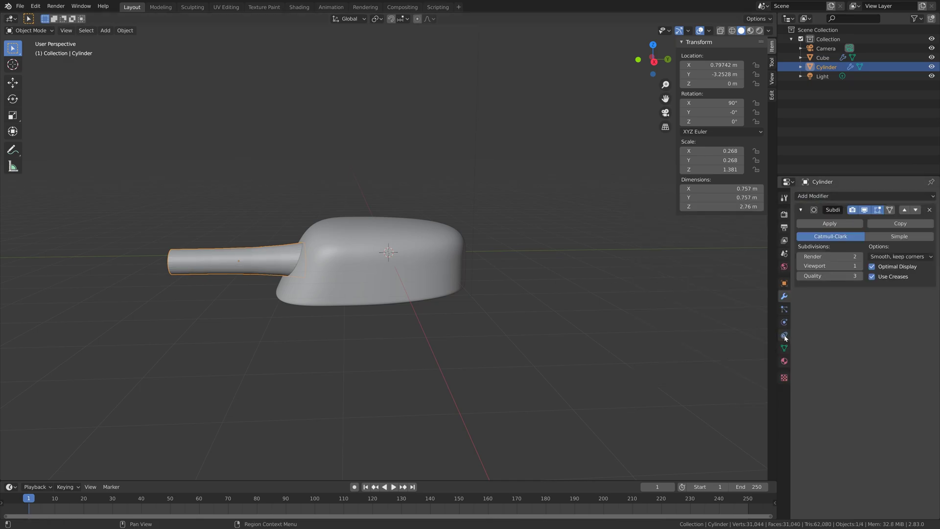
left_click(860, 256)
left_click(860, 266)
left_click(860, 266)
left_click(860, 266)
scroll(301, 296, "up", 3)
middle_click_drag(302, 295, 345, 299)
scroll(323, 296, "down", 4)
Inset the barrel's muzzle end face and extrude it inward to form a hollow tube.
key("Tab")
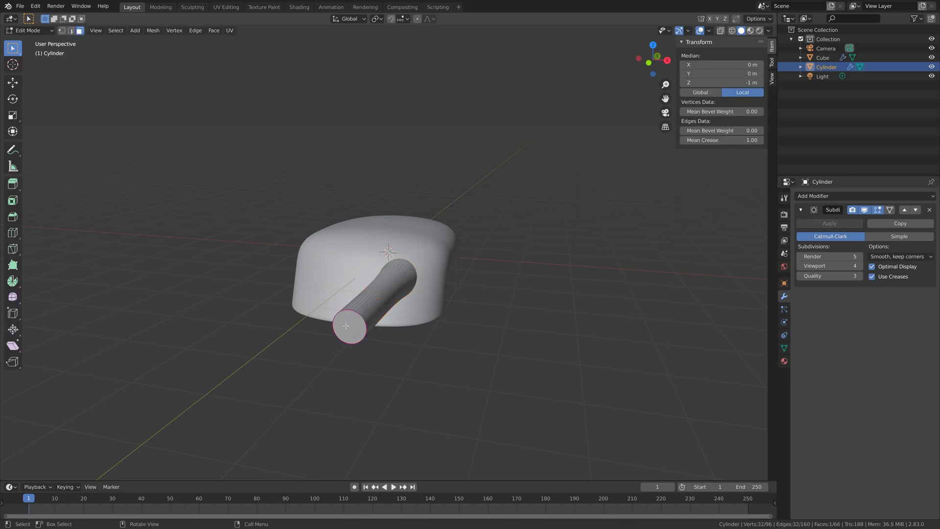
key("e")
left_click(467, 273)
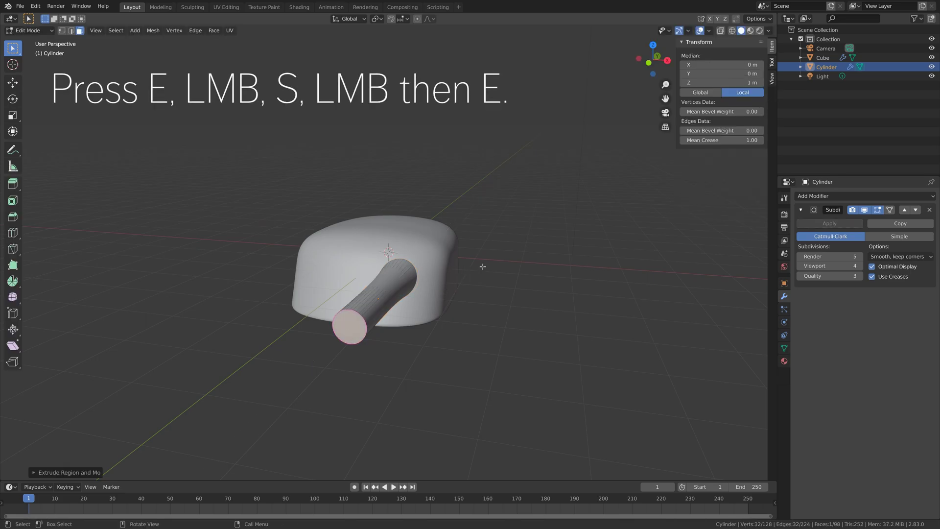
key("s")
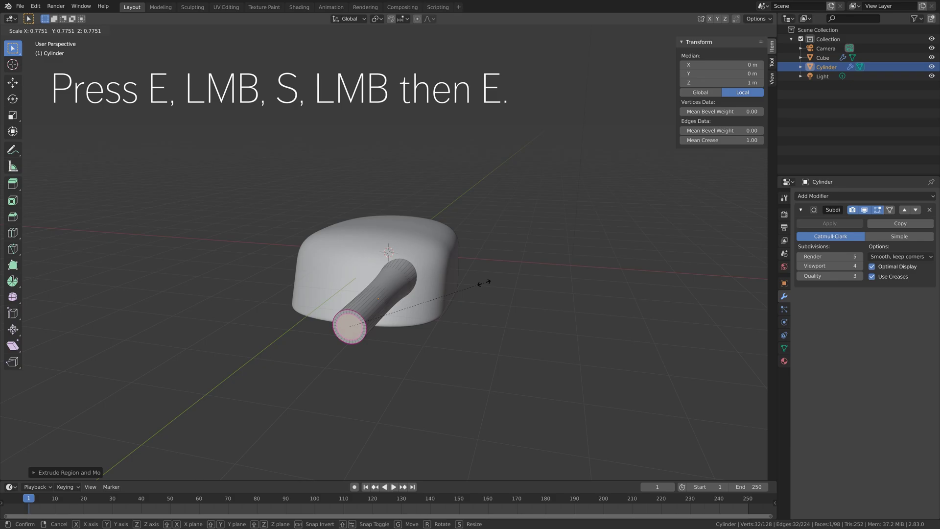
left_click(477, 288)
key("e")
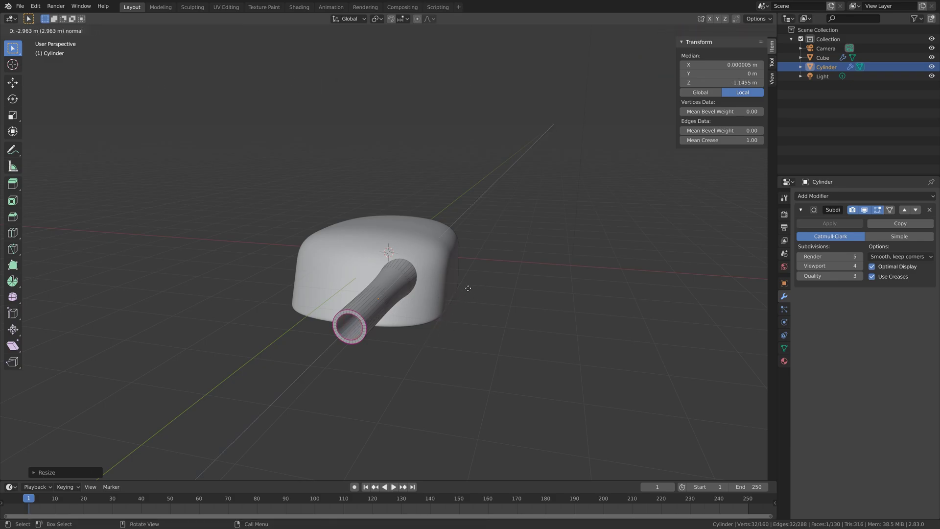
left_click(468, 287)
Check the hollow muzzle in wireframe, then return to solid shading and Object Mode.
middle_click_drag(465, 287, 420, 299)
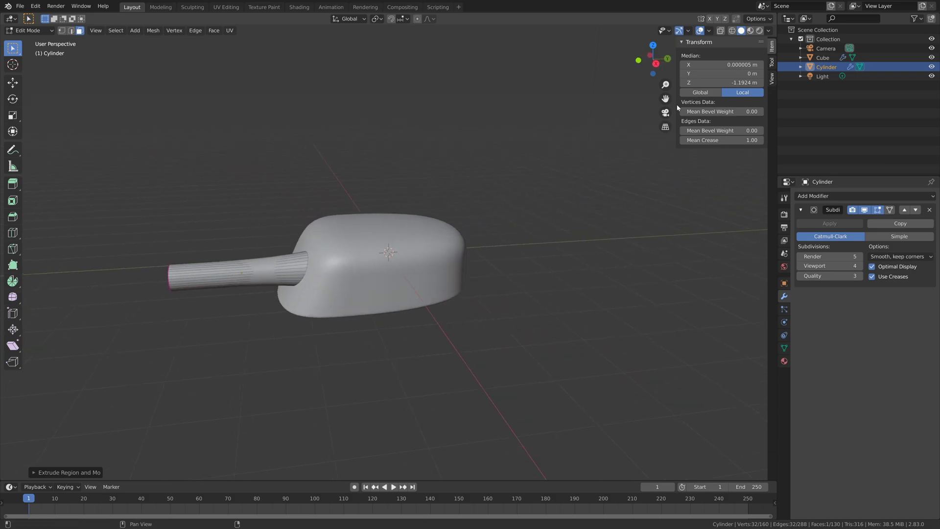
left_click(731, 30)
middle_click_drag(320, 291, 348, 302)
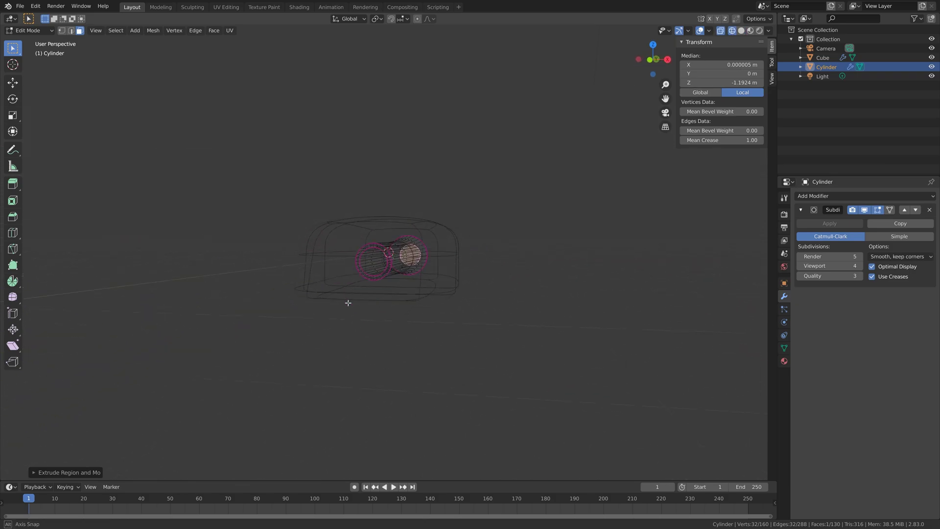
left_click(740, 31)
key("Tab")
mouse_move(579, 189)
middle_mouse_down()
mouse_move(492, 259)
mouse_move(461, 262)
mouse_move(490, 264)
mouse_move(477, 267)
middle_mouse_up()
Move the whole barrel along the Y axis.
key("g")
key("y")
left_click(429, 299)
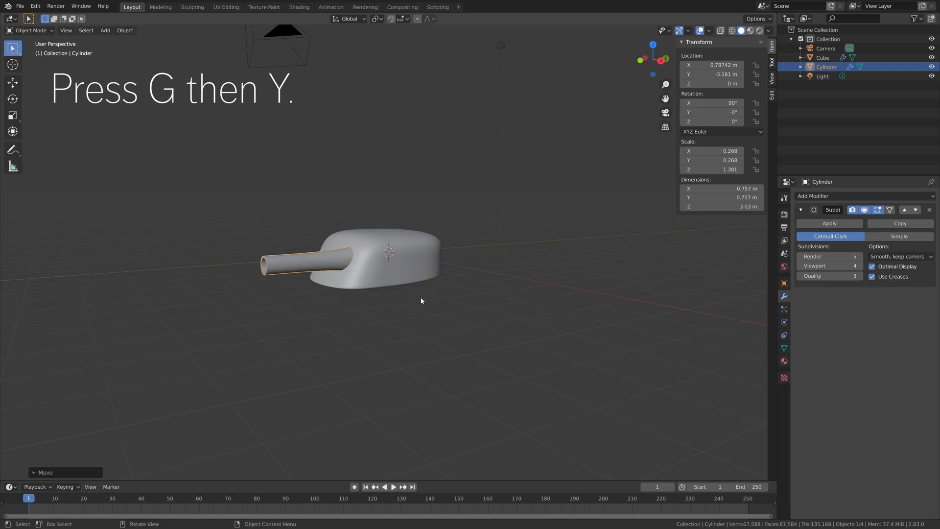
scroll(404, 294, "up", 3)
middle_click_drag(399, 326, 313, 323)
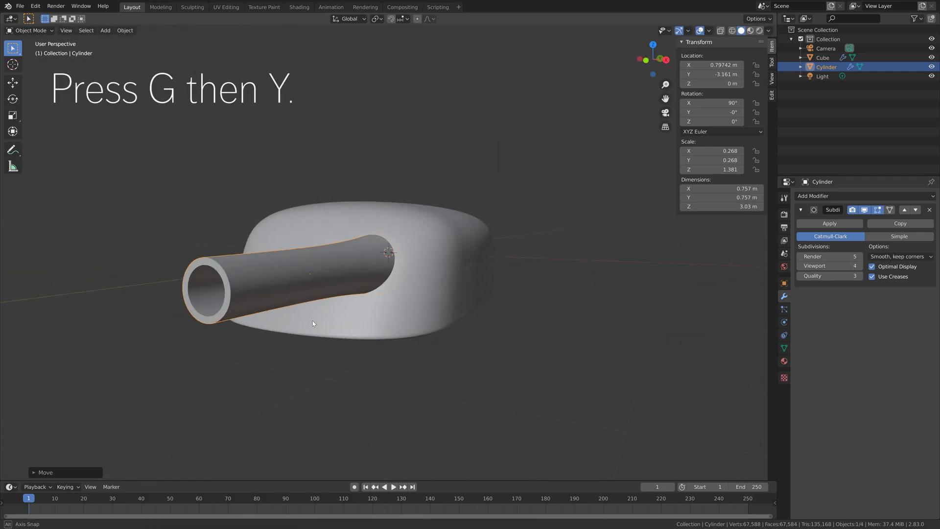
Slide the barrel's end ring along Y so the barrel measures 3.49 m.
key("Tab")
left_click(210, 263, "alt")
middle_click_drag(278, 269, 319, 299)
key("g")
key("y")
left_click(284, 280)
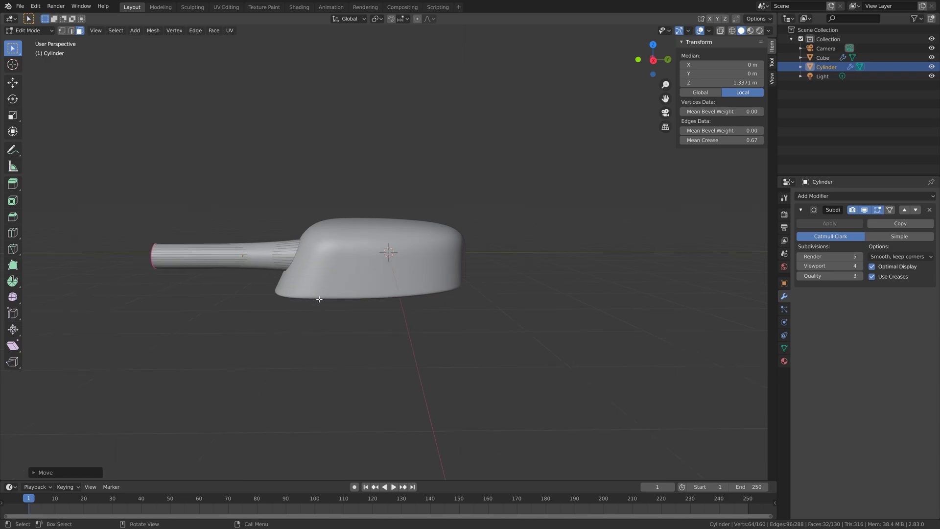
key("Tab")
middle_click_drag(340, 274, 372, 254)
Add a Mirror modifier to the barrel with the Cube as the mirror object.
left_click(852, 194)
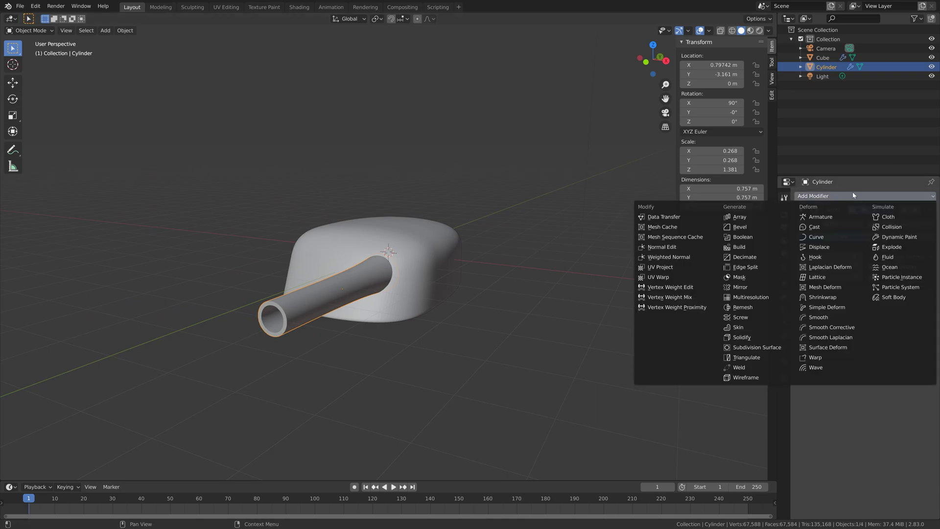
left_click(761, 289)
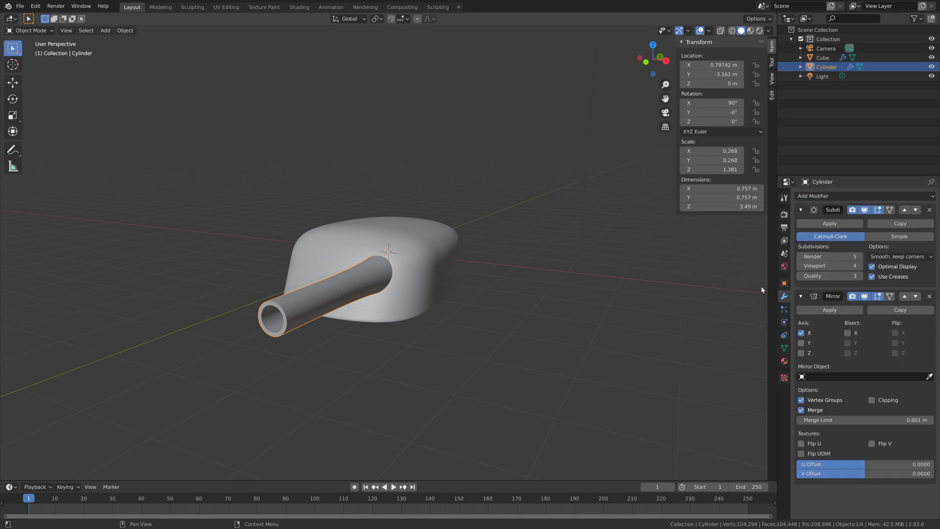
left_click(839, 377)
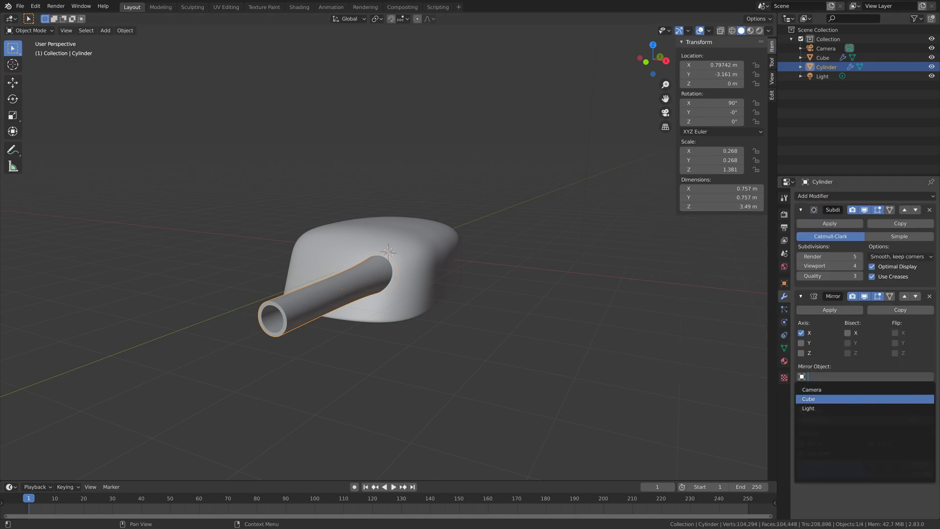
left_click(808, 398)
middle_click_drag(489, 321, 449, 321)
Select the turret body and enter Edit Mode on it.
left_click(429, 267)
middle_click_drag(430, 266, 450, 264)
key("Tab")
Scale the two rear end faces of the turret body down along Z.
left_click(440, 247)
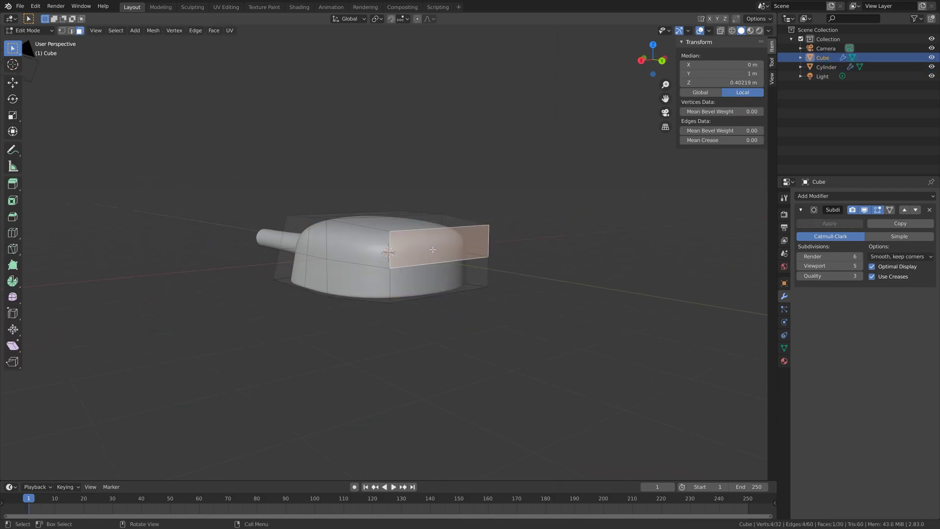
left_click(440, 273, "shift")
key("s")
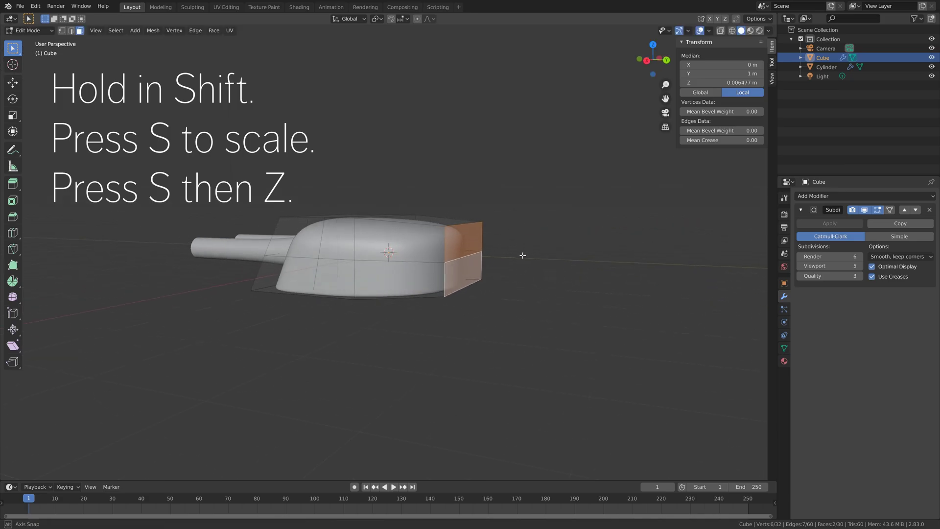
key("z")
left_click(506, 261)
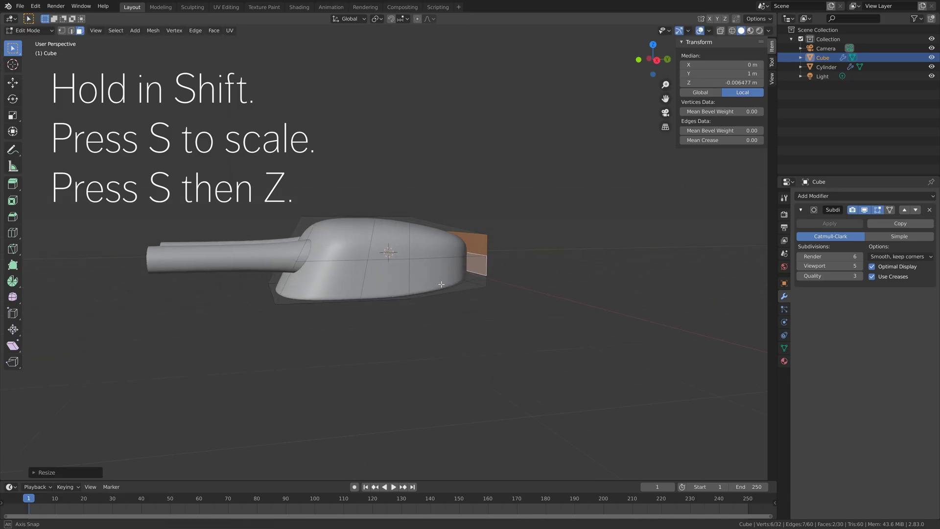
key("Tab")
mouse_move(444, 294)
middle_mouse_down()
mouse_move(431, 306)
mouse_move(440, 310)
middle_mouse_up()
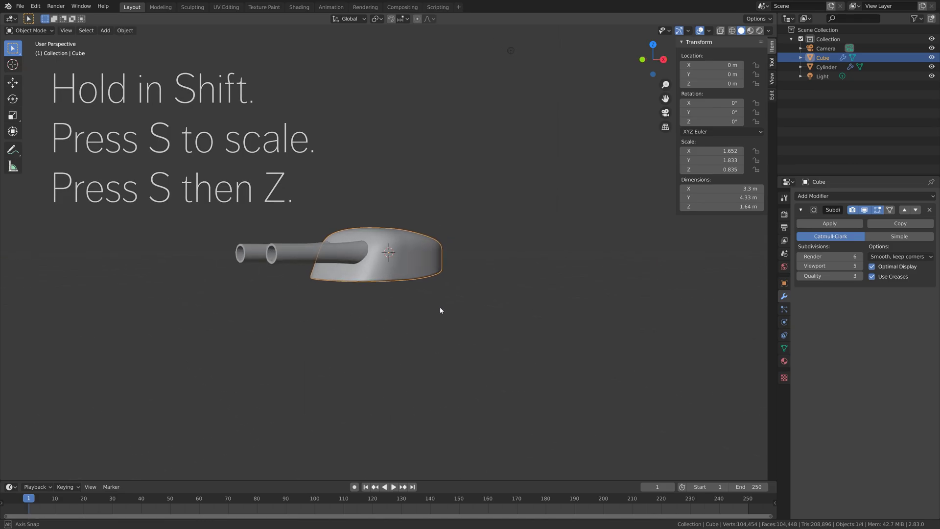
Save the scene as tut1.blend.
left_click(20, 5)
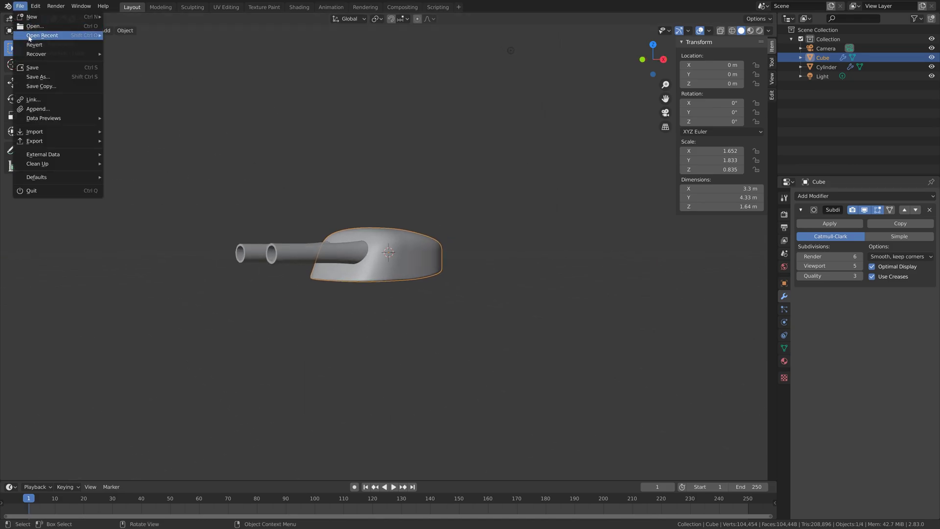
left_click(34, 77)
left_click(561, 438)
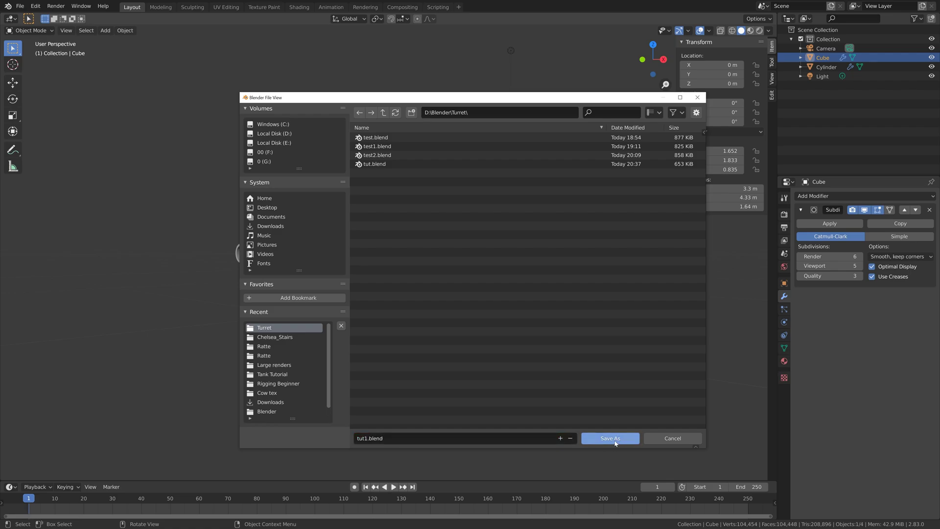
left_click(602, 437)
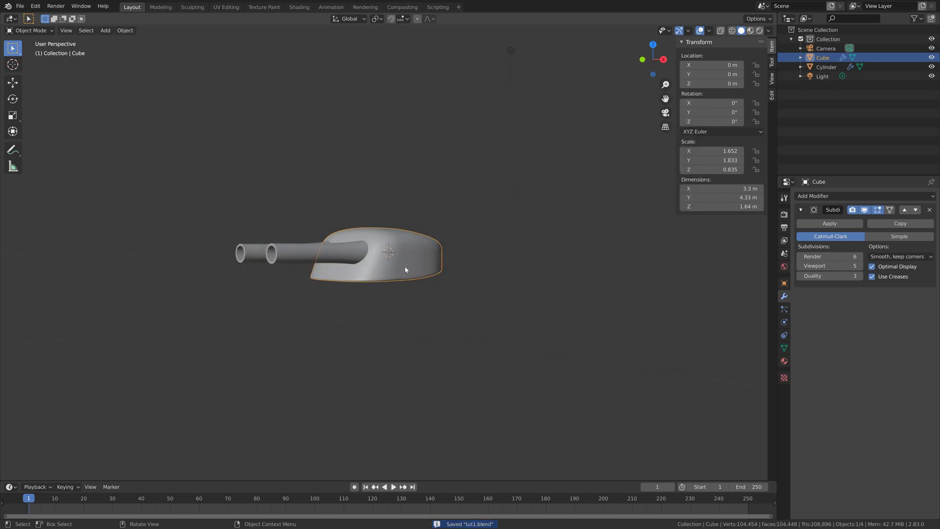
Add a cylinder mesh and lower it beneath the turret body.
key("shift+a")
mouse_move(477, 260)
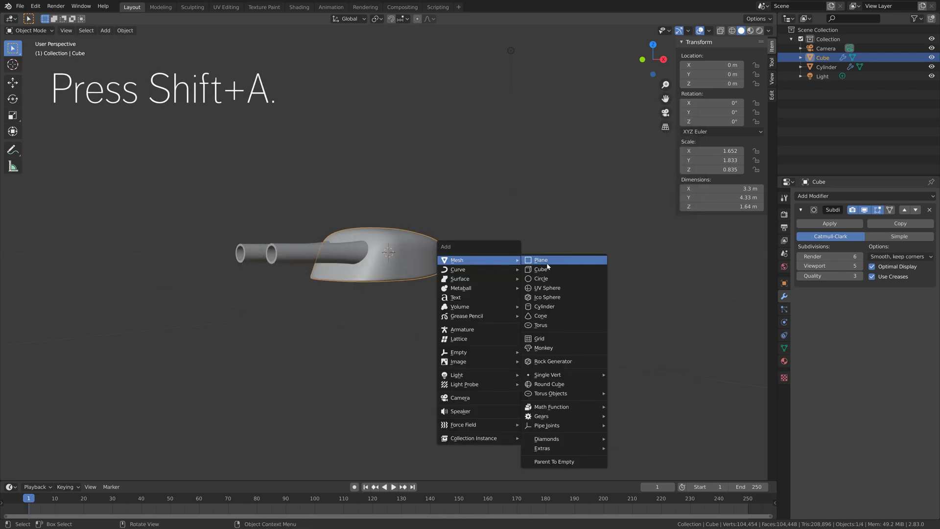
left_click(553, 306)
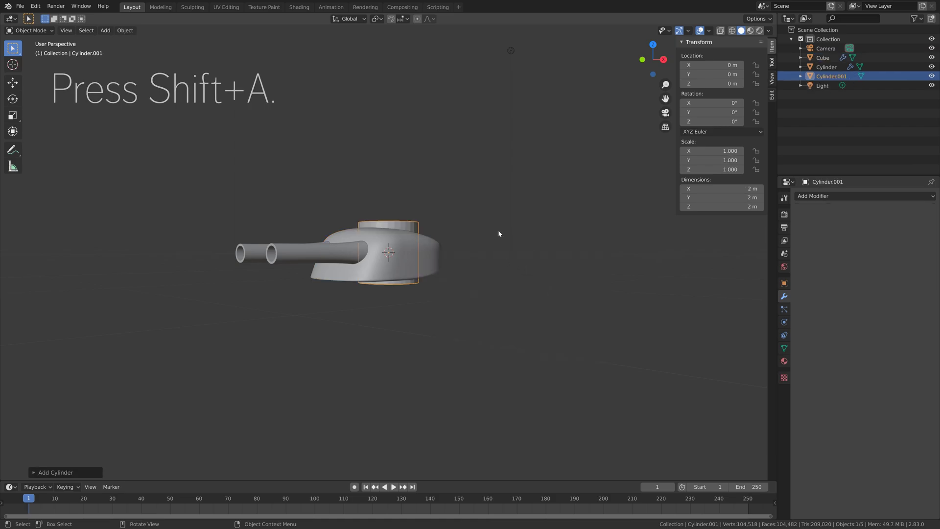
key("g")
key("z")
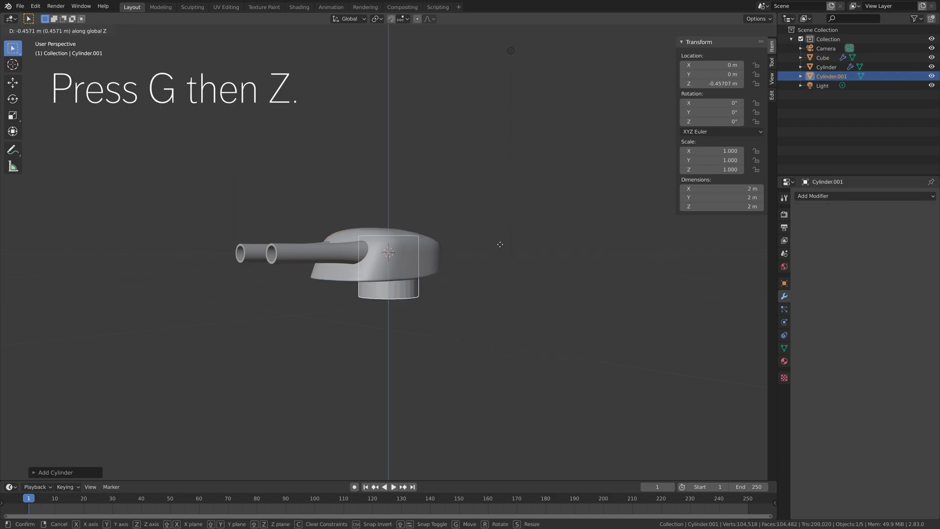
left_click(499, 250)
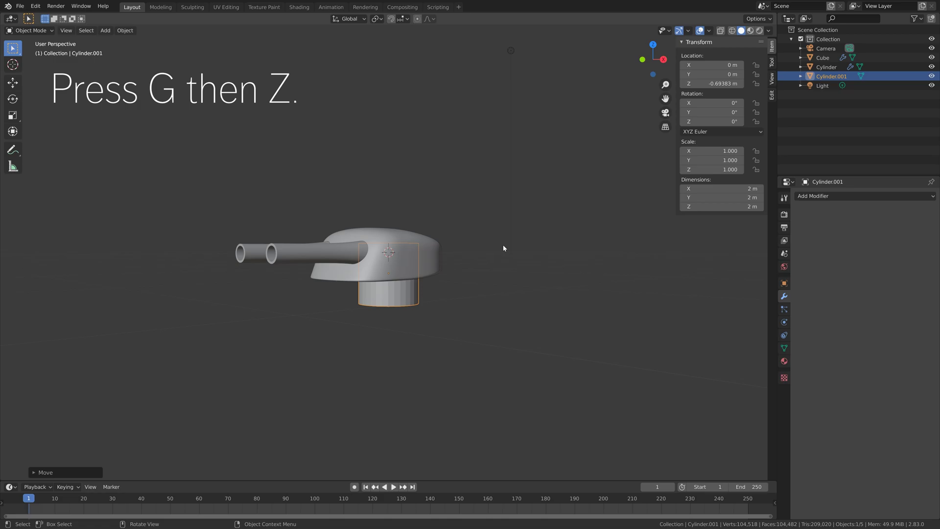
Shift the cylinder along Y, flatten it to 0.255 on Z, and lower it into a base.
key("KP_3")
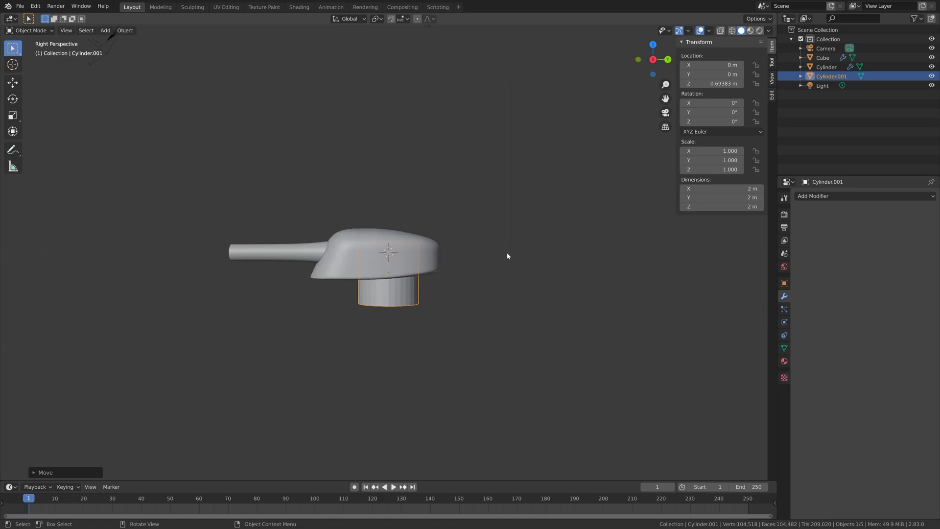
key("g")
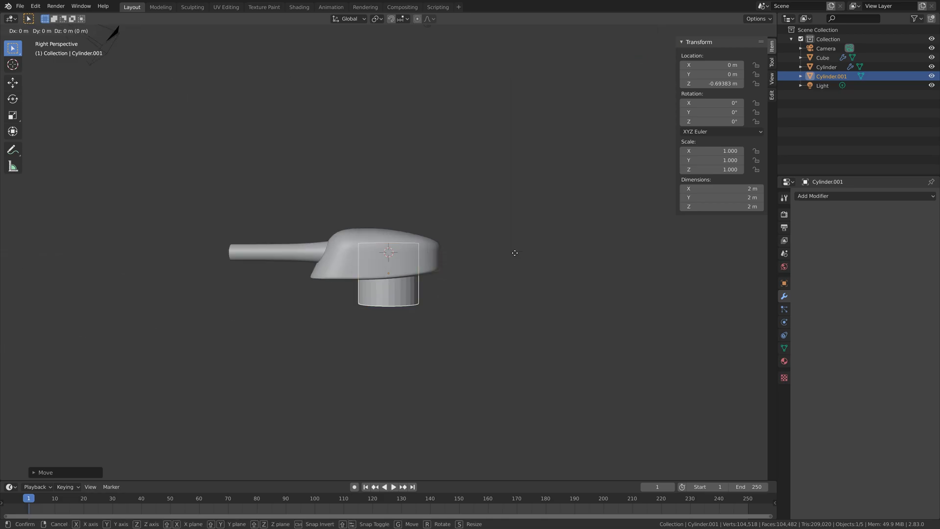
key("y")
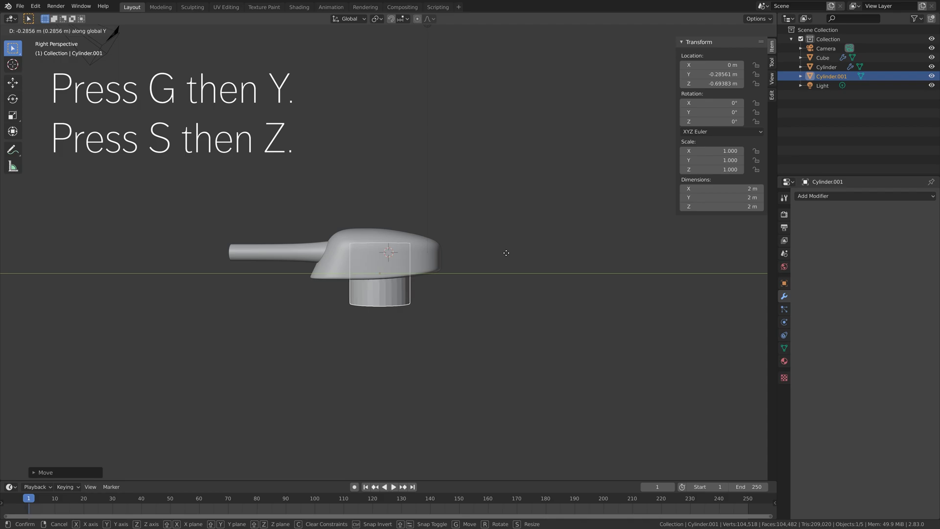
left_click(506, 253)
key("s")
key("z")
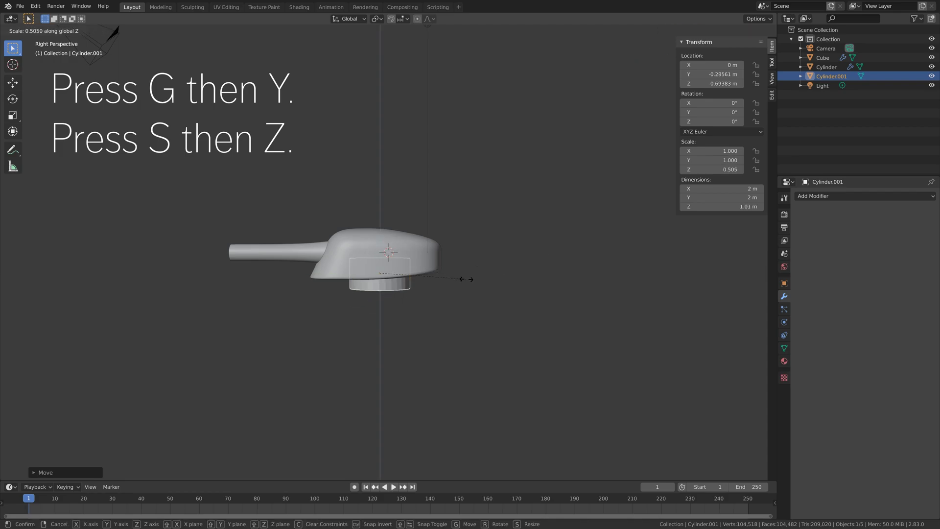
left_click(423, 278)
key("g")
key("z")
left_click(426, 282)
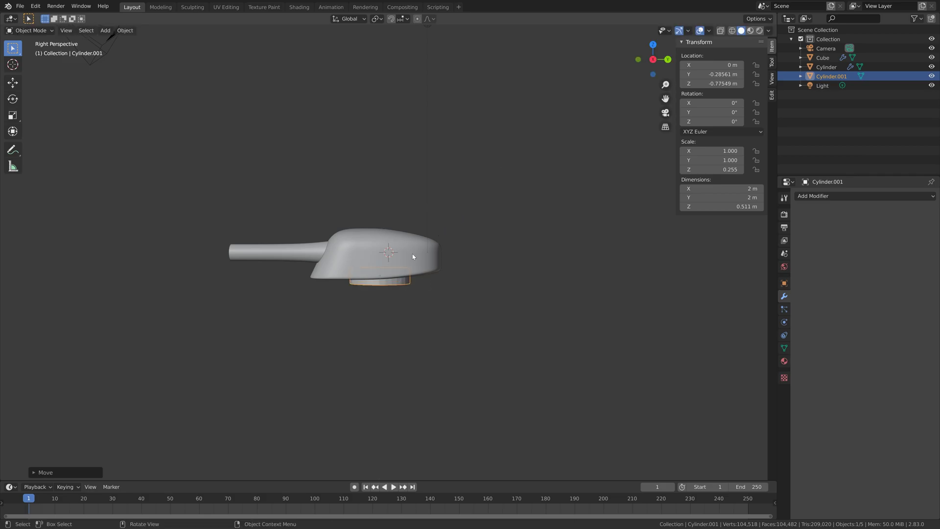
key("Tab")
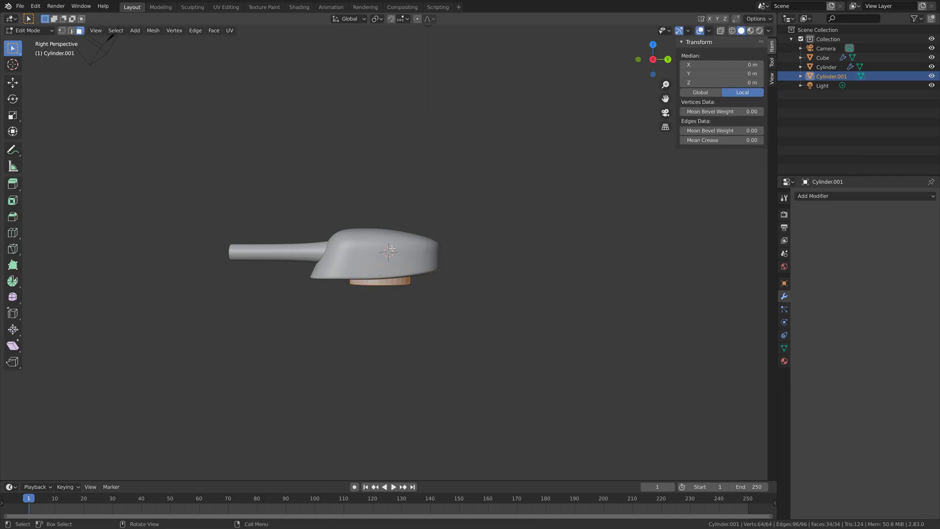
Crease the cylinder's top and bottom faces to a Mean Crease of 1.00.
left_click(731, 30)
middle_click_drag(487, 323, 384, 302)
left_click(380, 268)
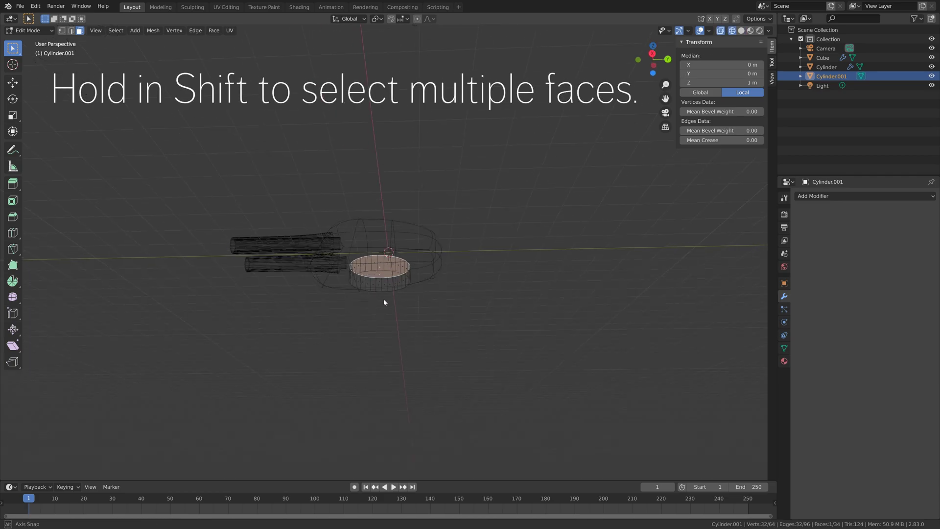
left_click(381, 286, "shift")
left_click_drag(720, 140, 756, 140)
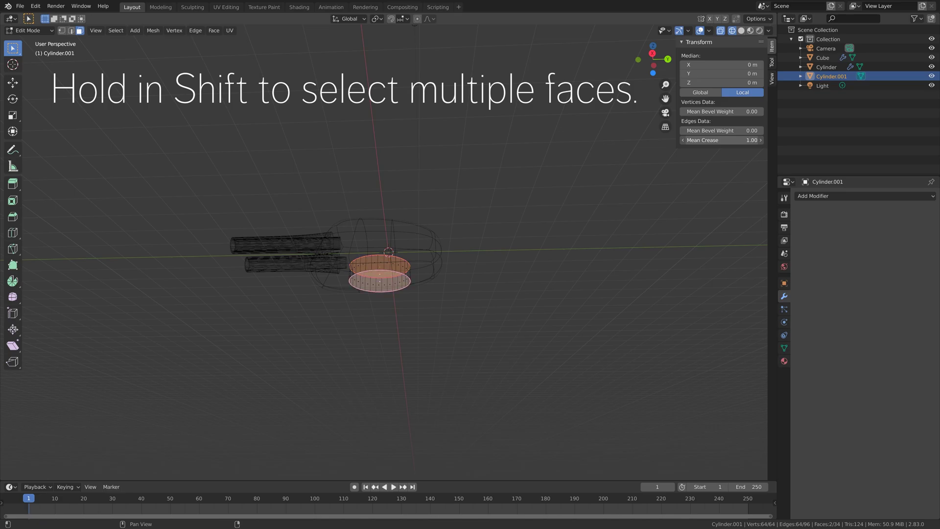
middle_click_drag(522, 269, 533, 287)
key("Tab")
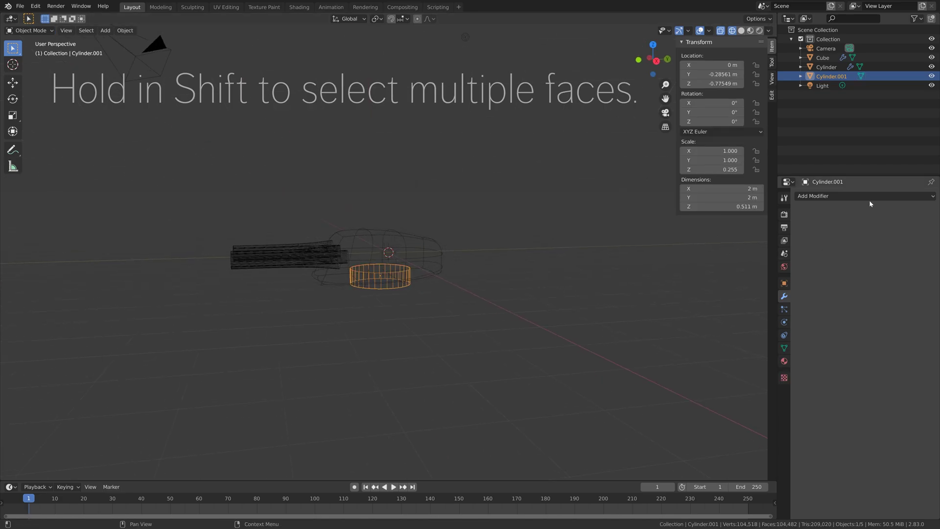
Add a Subdivision Surface modifier with render and viewport levels set to 3.
left_click(870, 202)
left_click(729, 348)
left_click(860, 256)
left_click(859, 265)
left_click(859, 265)
middle_click_drag(682, 288, 556, 287)
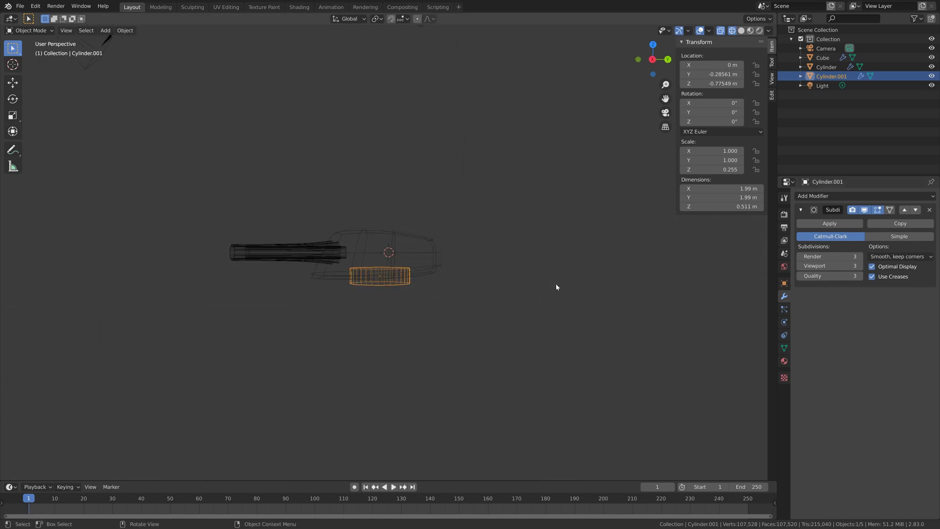
Snap the 3D cursor to the base cylinder and add a UV sphere there.
key("shift+s")
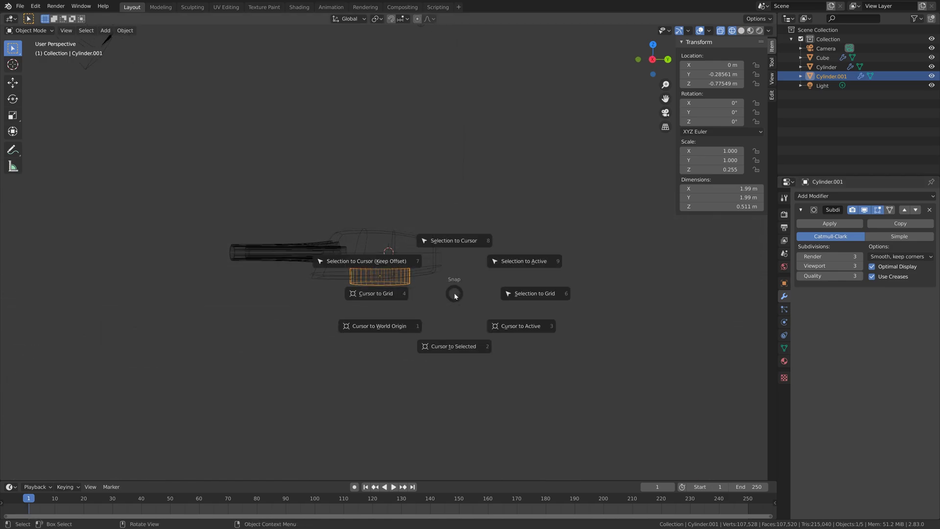
left_click(453, 331)
key("shift+a")
mouse_move(426, 286)
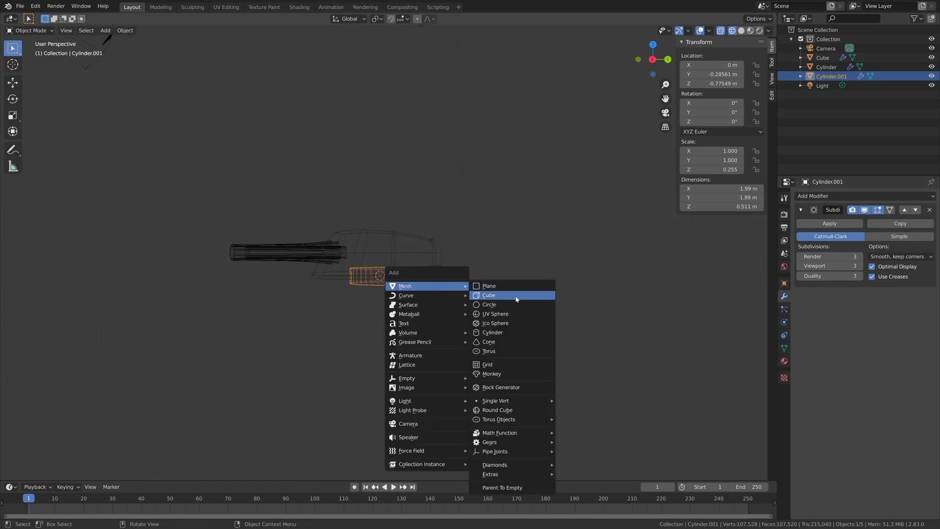
left_click(507, 314)
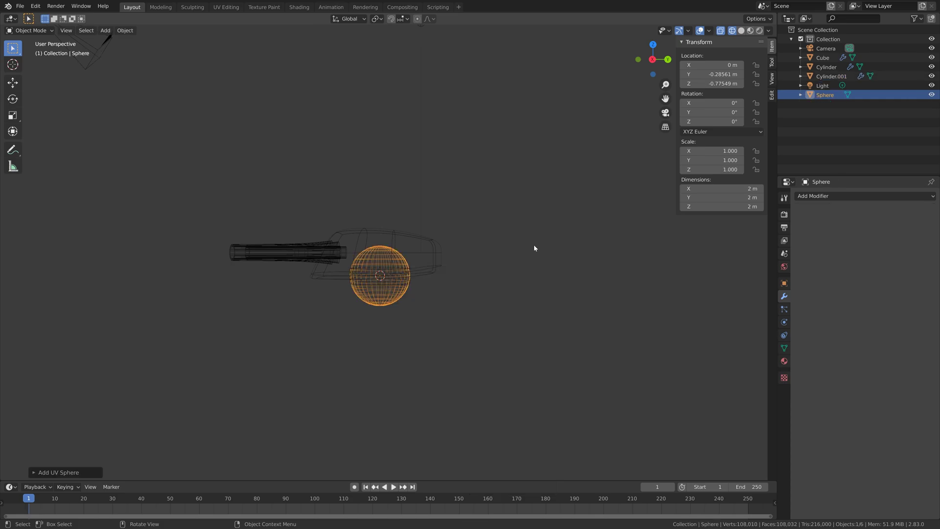
Widen the sphere horizontally and flatten it to 0.557 height into a disc below the turret.
key("s")
key("shift+z")
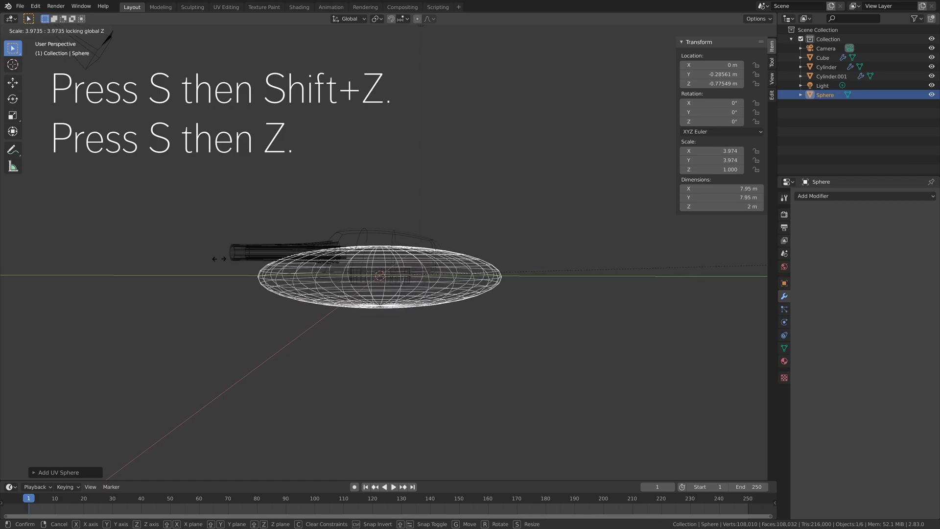
left_click(467, 300)
key("g")
key("z")
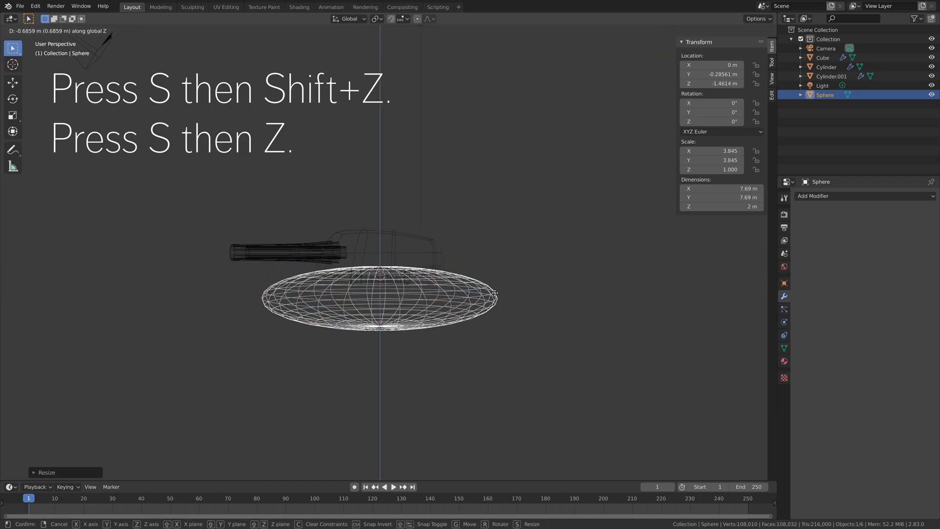
left_click(525, 287)
key("s")
key("z")
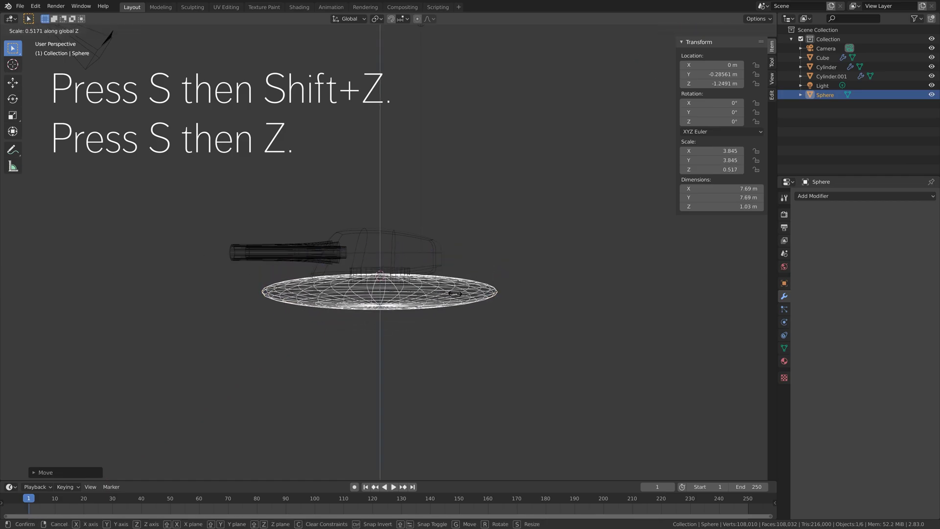
left_click(452, 292)
key("g")
key("z")
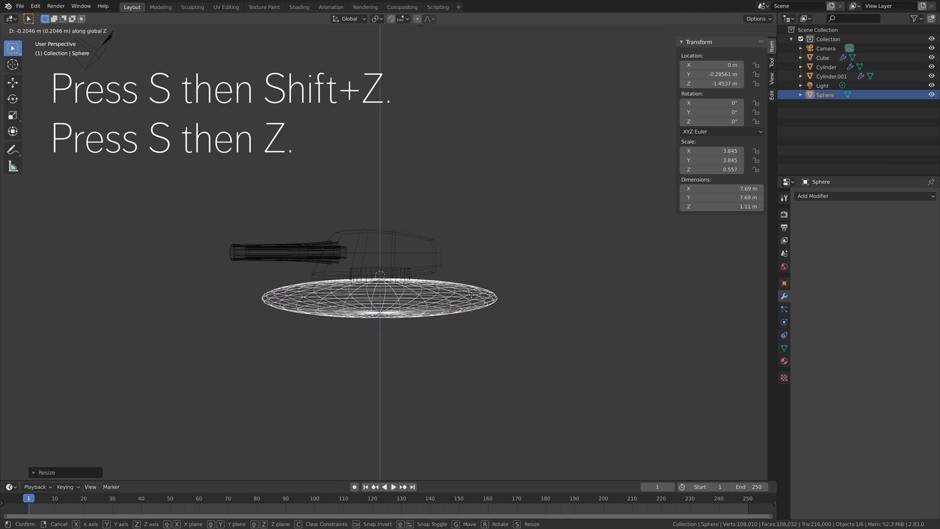
left_click(471, 301)
Switch to solid shading and raise the disc slightly along Z.
key("shift+z")
mouse_move(492, 230)
middle_mouse_down()
mouse_move(520, 226)
mouse_move(496, 226)
middle_mouse_up()
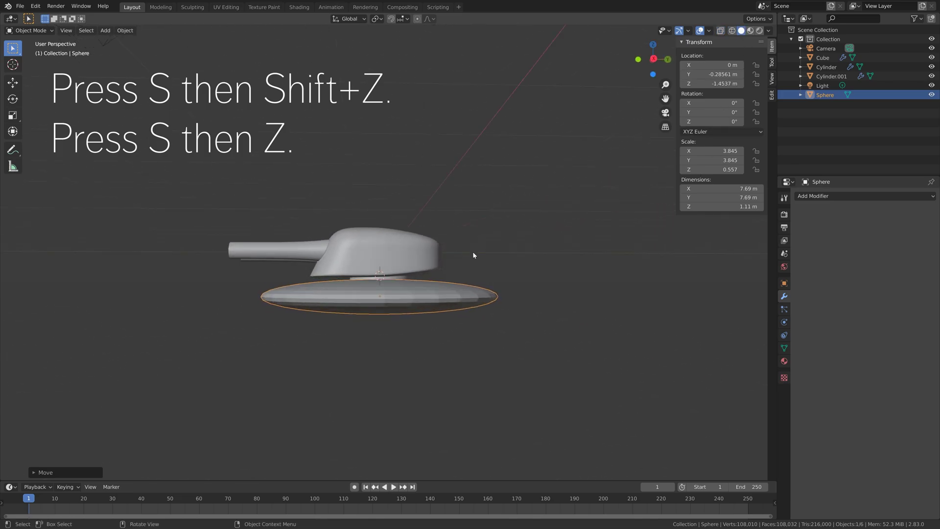
key("g")
key("z")
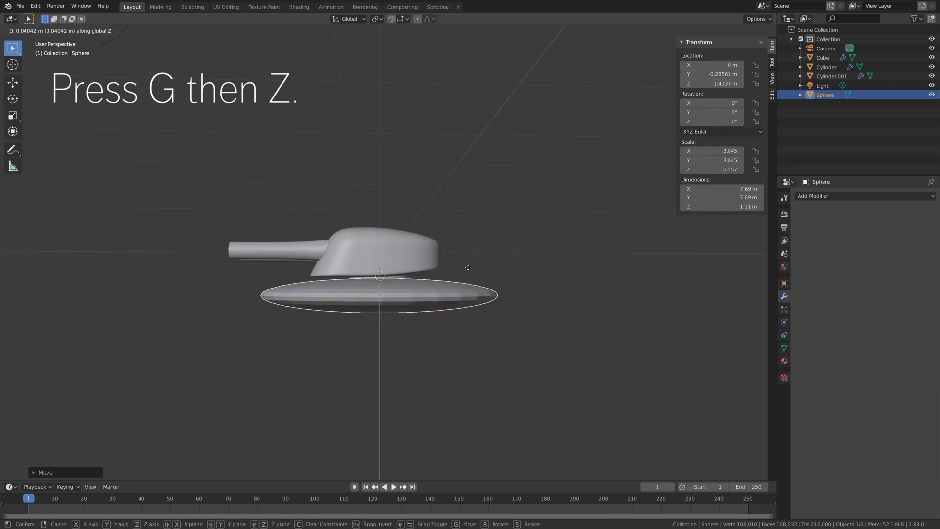
left_click(469, 266)
middle_click_drag(469, 266, 492, 265)
left_click(822, 196)
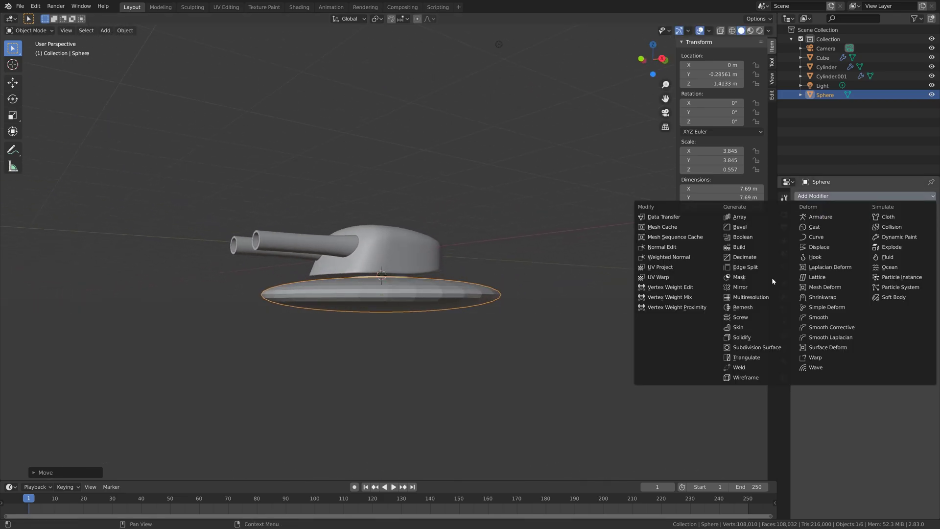
Give the disc a Subdivision Surface modifier with render level 4 and viewport level 5.
left_click(745, 350)
left_click(859, 256)
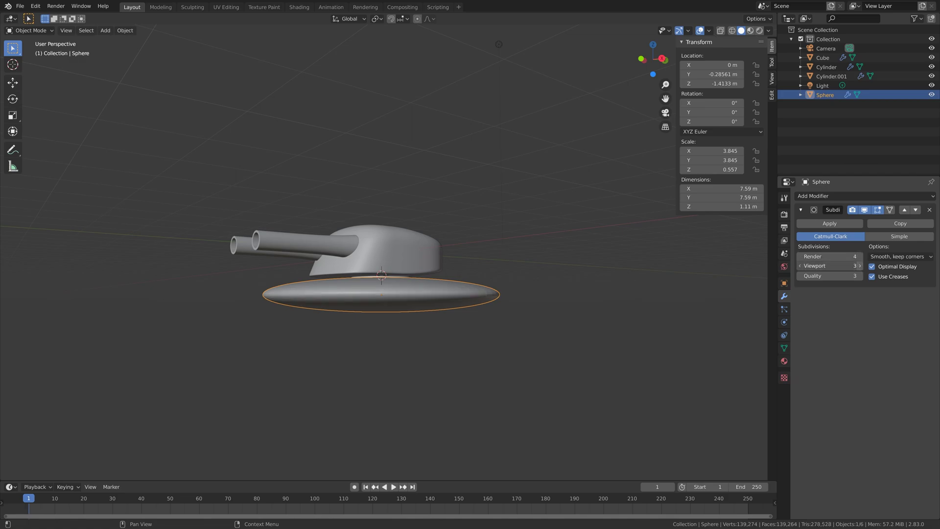
left_click(859, 266)
left_click(859, 265)
left_click(859, 266)
left_click(860, 266)
middle_click_drag(634, 401, 558, 346)
Raise the disc slightly along Z to −1.3566.
key("g")
key("z")
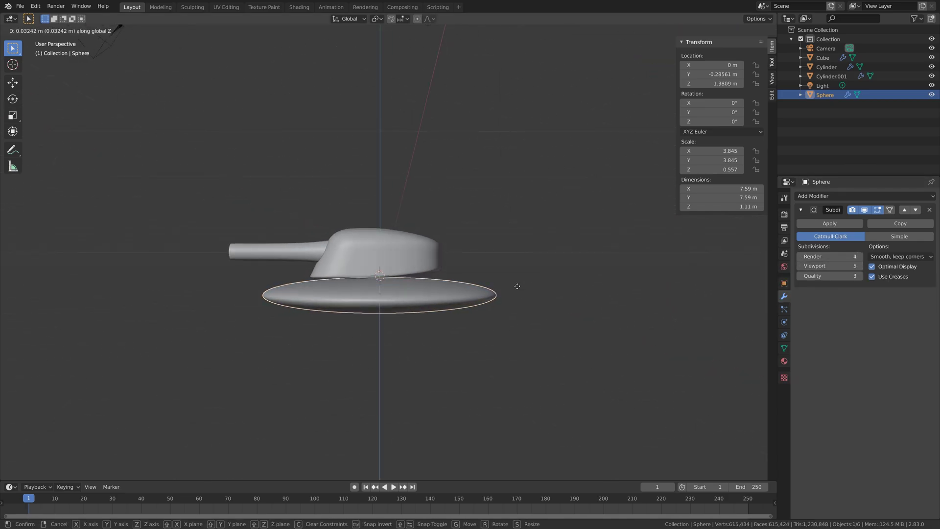
left_click(493, 309)
mouse_move(492, 309)
middle_mouse_down()
mouse_move(530, 311)
mouse_move(489, 311)
middle_mouse_up()
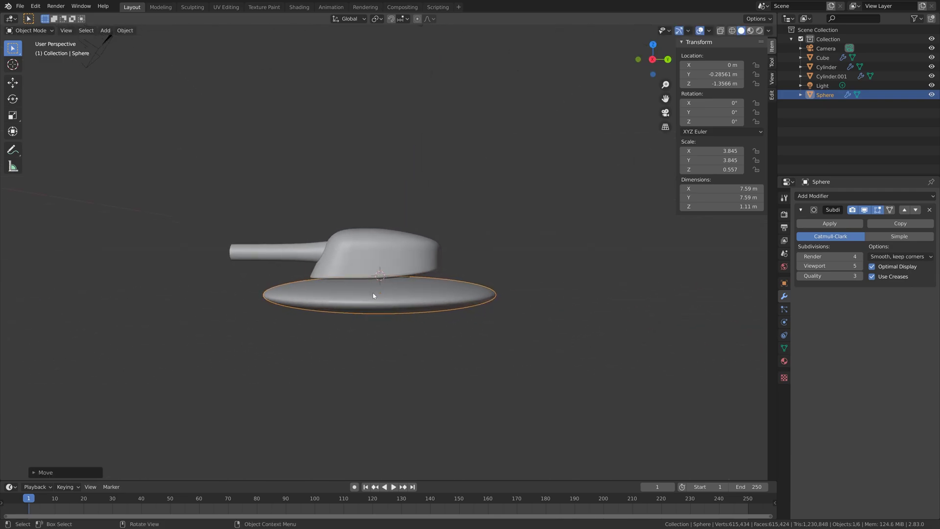
key("shift+a")
Add a plane, scale it to about 116 m, and lower it as the ground.
mouse_move(374, 293)
left_click(441, 296)
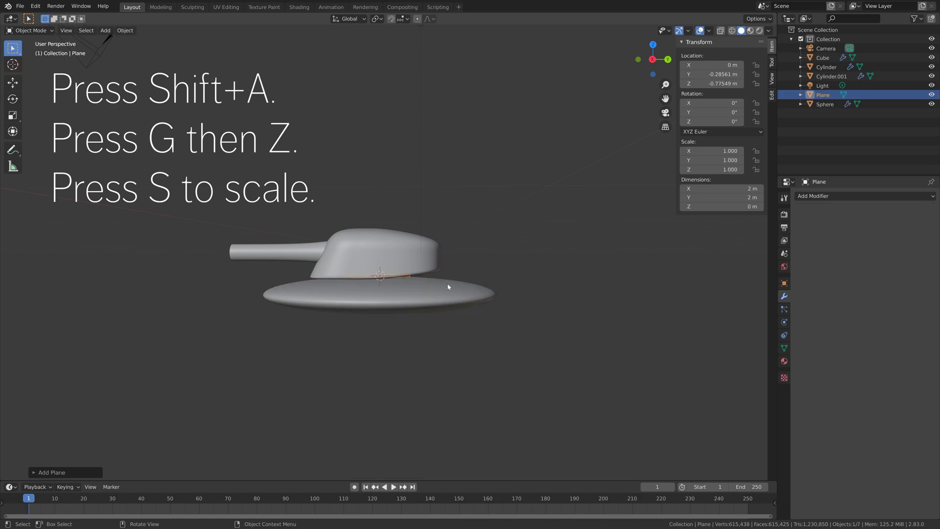
key("g")
key("z")
left_click(442, 295)
key("s")
left_click(480, 199)
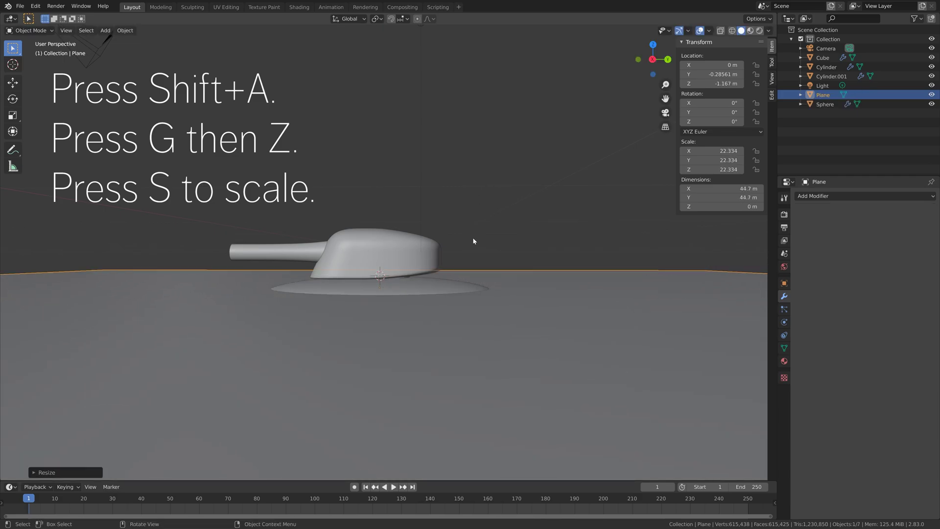
key("s")
left_click(687, 198)
key("g")
key("z")
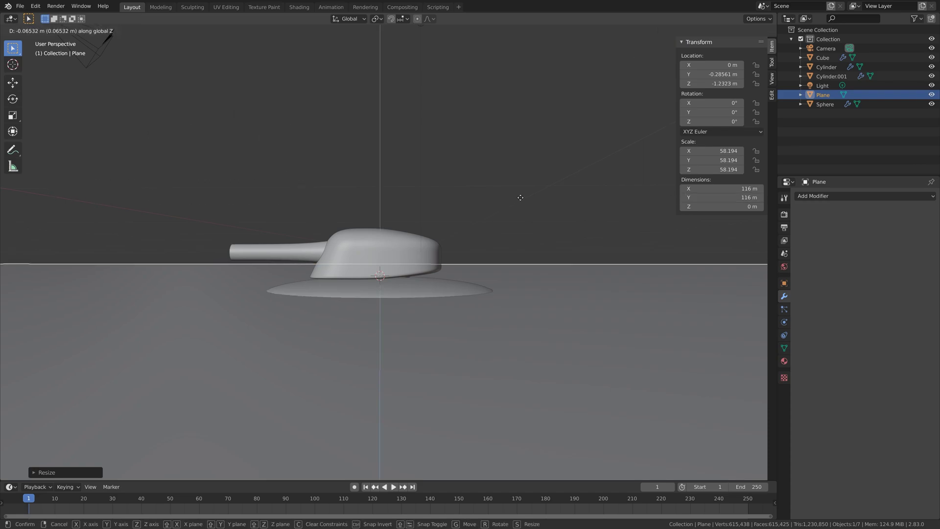
left_click(481, 243)
mouse_move(482, 243)
middle_mouse_down()
mouse_move(508, 252)
mouse_move(490, 250)
middle_mouse_up()
Narrow the disc base horizontally to 6.18 m, then select a barrel and the turret housing.
left_click(466, 296)
key("s")
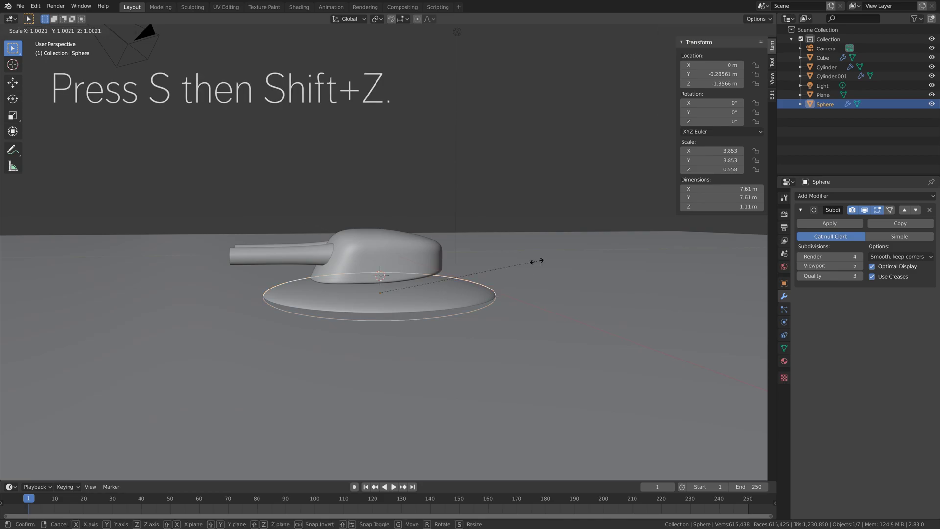
key("shift+z")
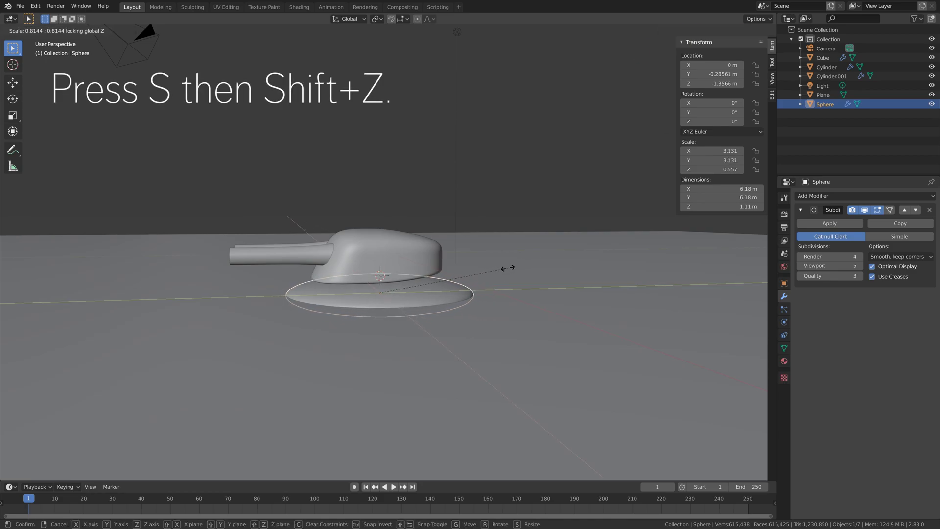
left_click(507, 268)
mouse_move(507, 268)
middle_mouse_down()
mouse_move(500, 272)
mouse_move(568, 272)
mouse_move(489, 274)
middle_mouse_up()
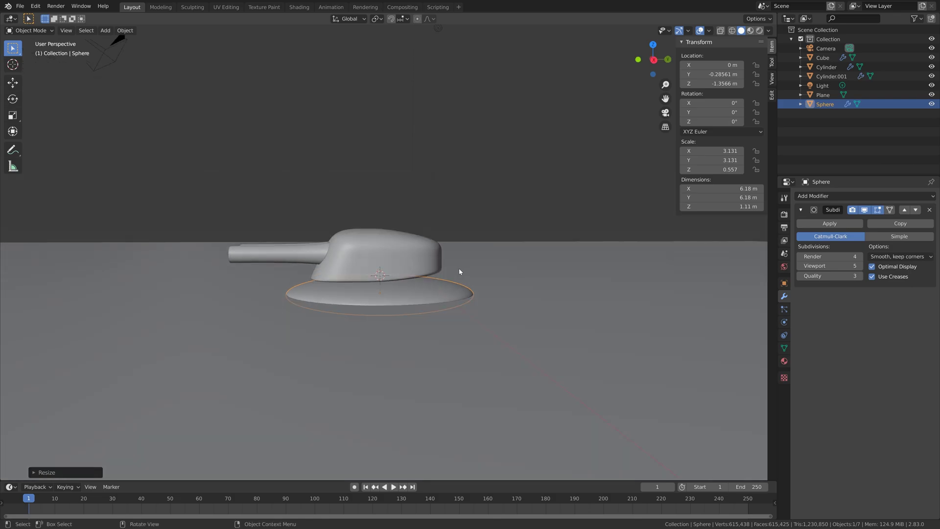
middle_click_drag(311, 259, 294, 256)
left_click(294, 256)
left_click(390, 267, "shift")
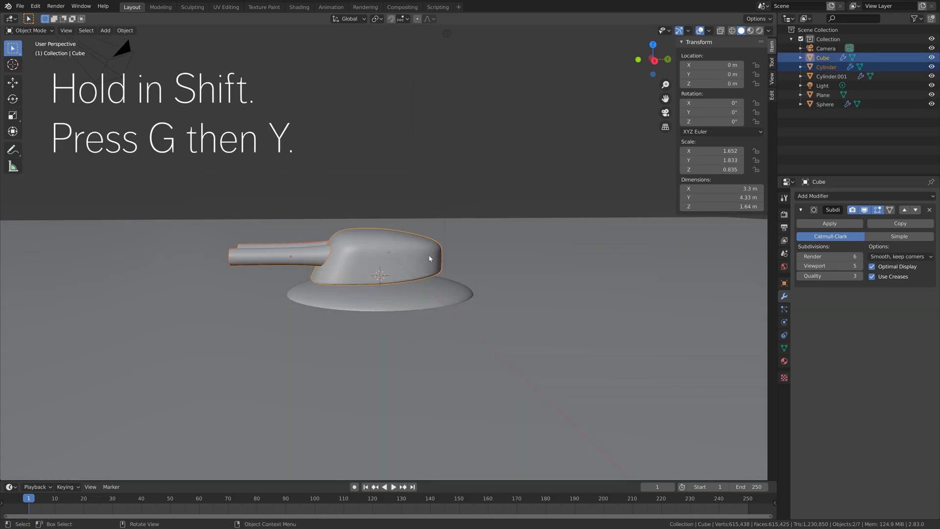
Shift the turret housing and barrel 0.18 m along Y.
key("g")
key("y")
left_click(434, 256)
middle_click_drag(434, 256, 451, 268)
Taper the housing's rear by scaling its rear faces along X in Edit Mode.
key("alt+a")
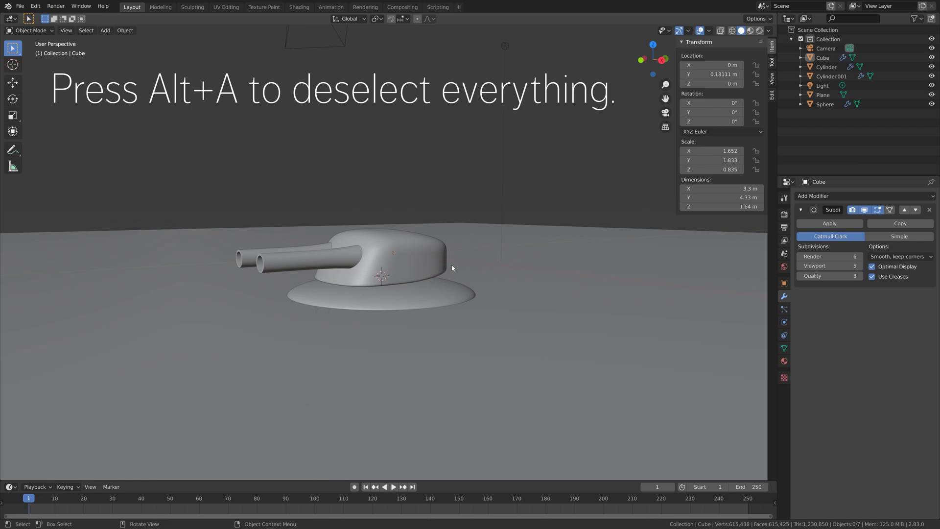
middle_click_drag(441, 265, 524, 250)
left_click(430, 272)
key("Tab")
left_click(410, 278, "shift")
key("s")
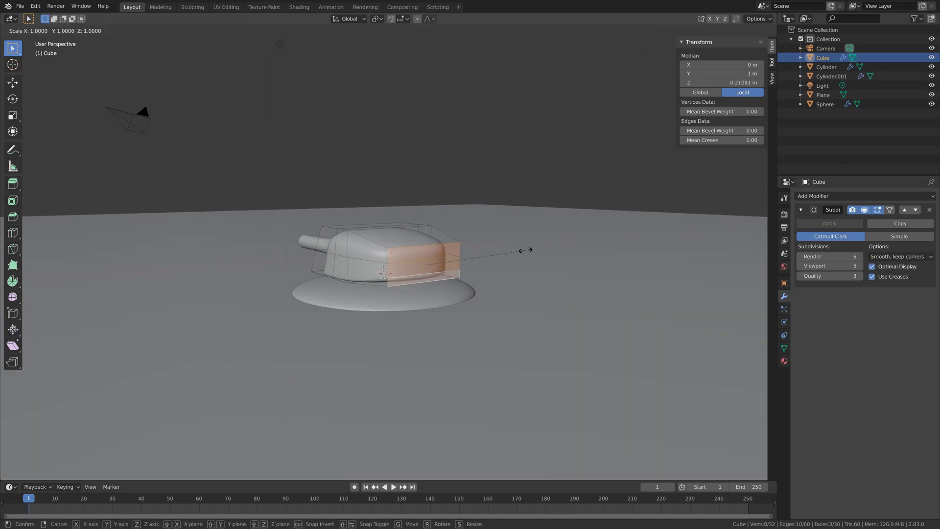
key("x")
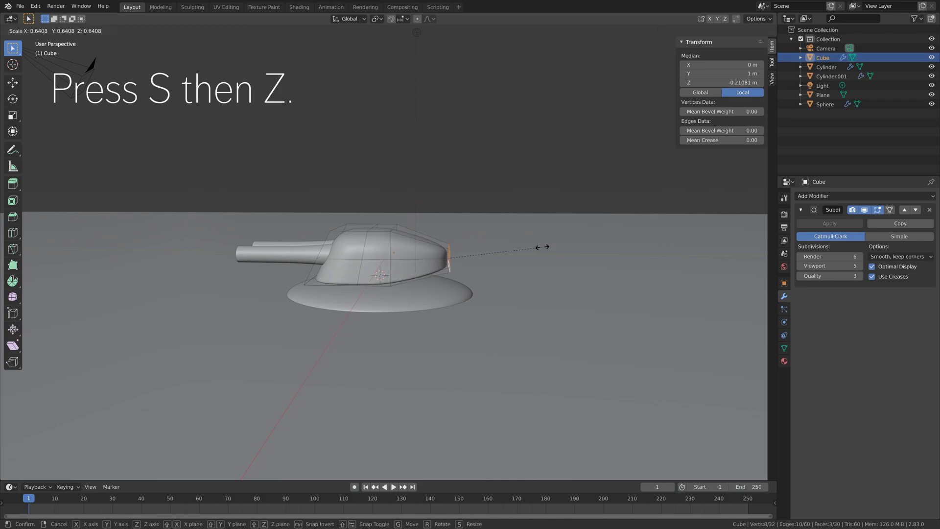
left_click(518, 268)
Move the tapered rear faces vertically along Z and return to Object Mode.
middle_click_drag(517, 268, 501, 252)
key("g")
key("z")
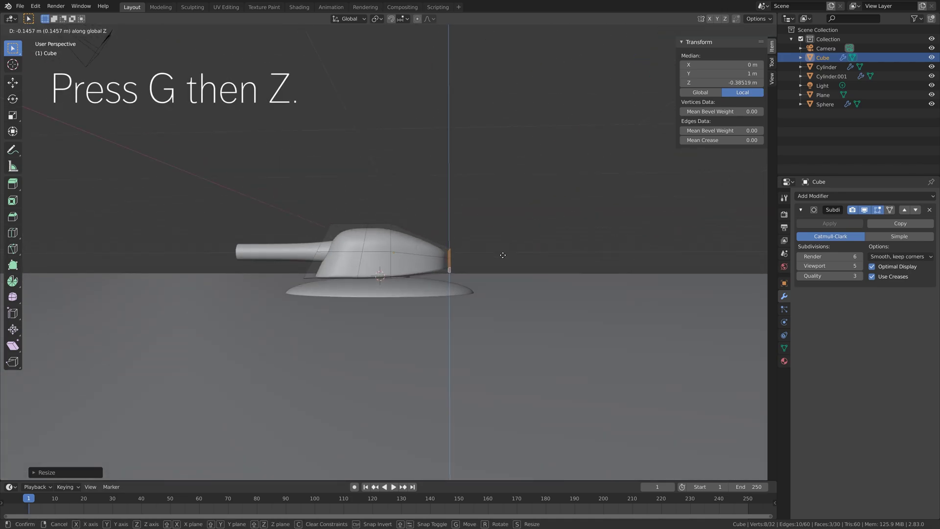
left_click(506, 254)
key("Tab")
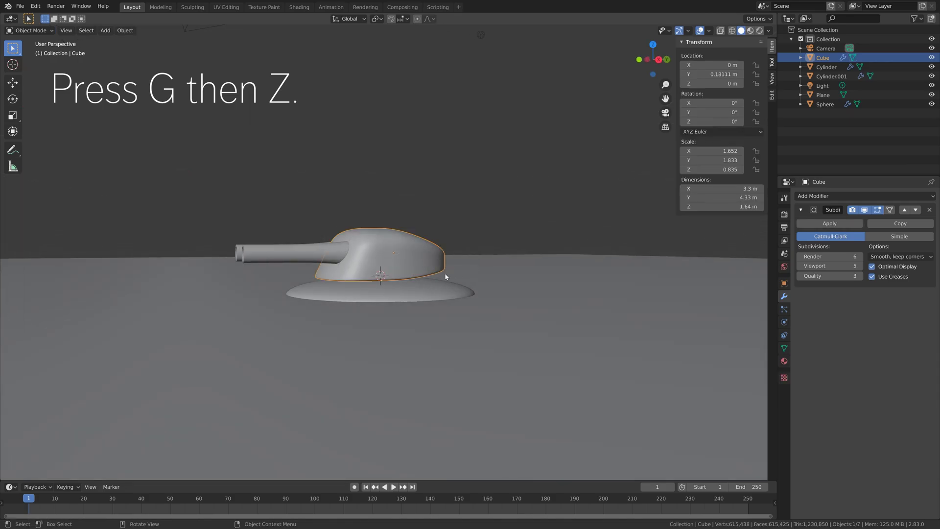
Lower the housing's two top faces along Z to a 1.52 m height.
mouse_move(445, 273)
middle_mouse_down()
mouse_move(450, 283)
mouse_move(432, 279)
middle_mouse_up()
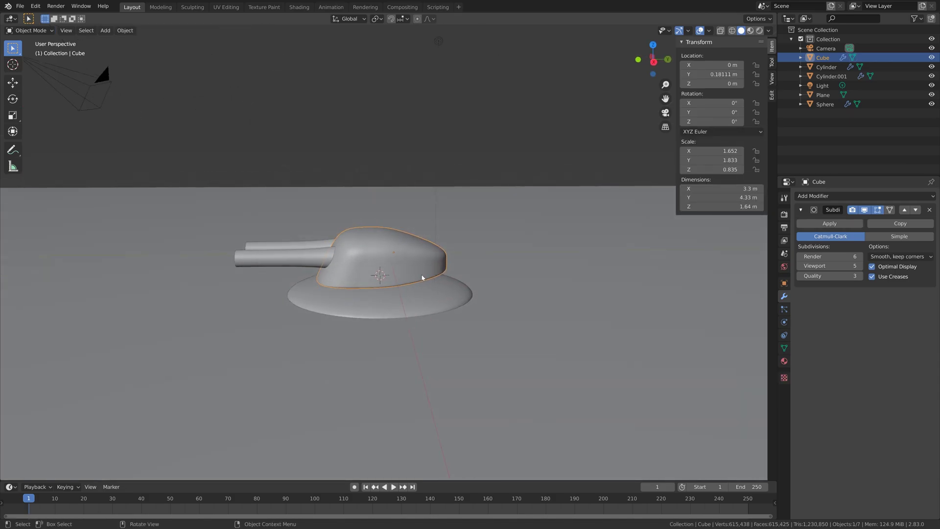
key("Tab")
left_click(368, 230)
left_click(385, 230, "shift")
key("g")
key("z")
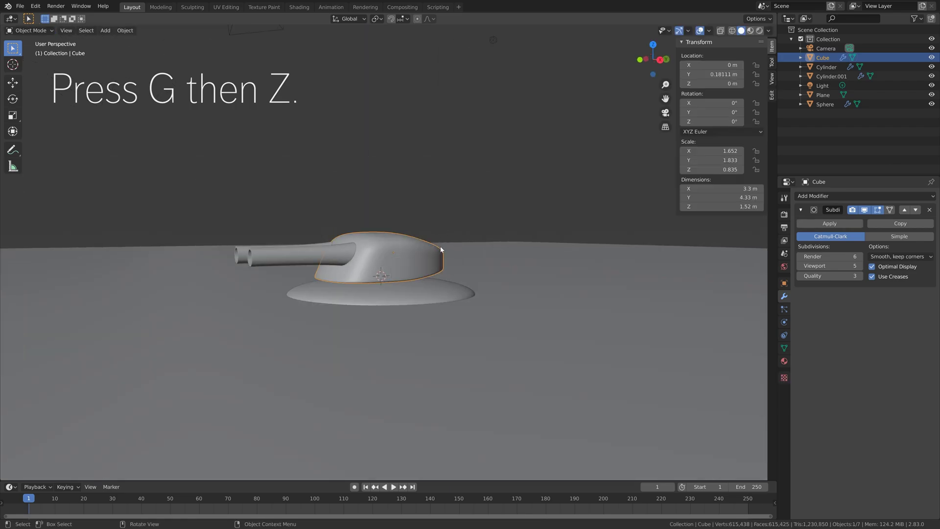
Scale the barrel slightly larger and apply its Mirror modifier.
left_click(265, 260)
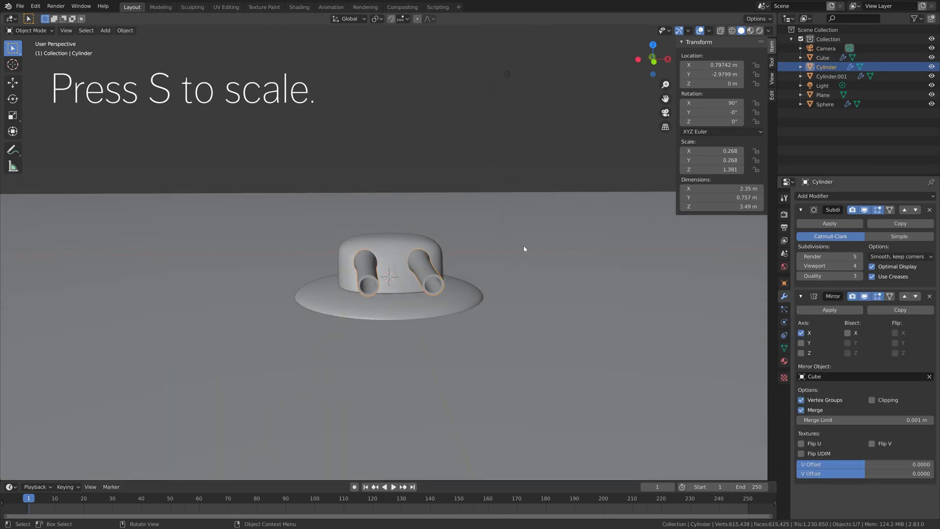
key("s")
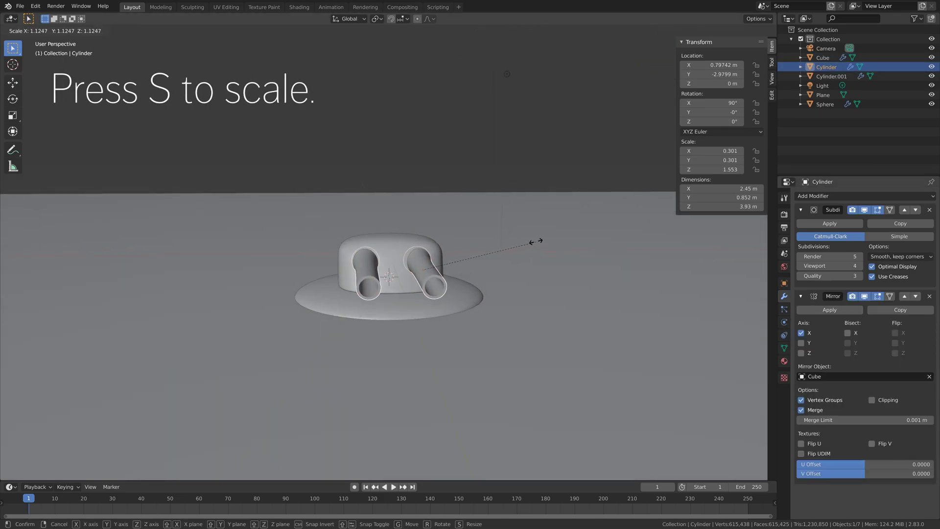
left_click(539, 242)
mouse_move(520, 288)
middle_mouse_down()
mouse_move(486, 285)
mouse_move(509, 293)
middle_mouse_up()
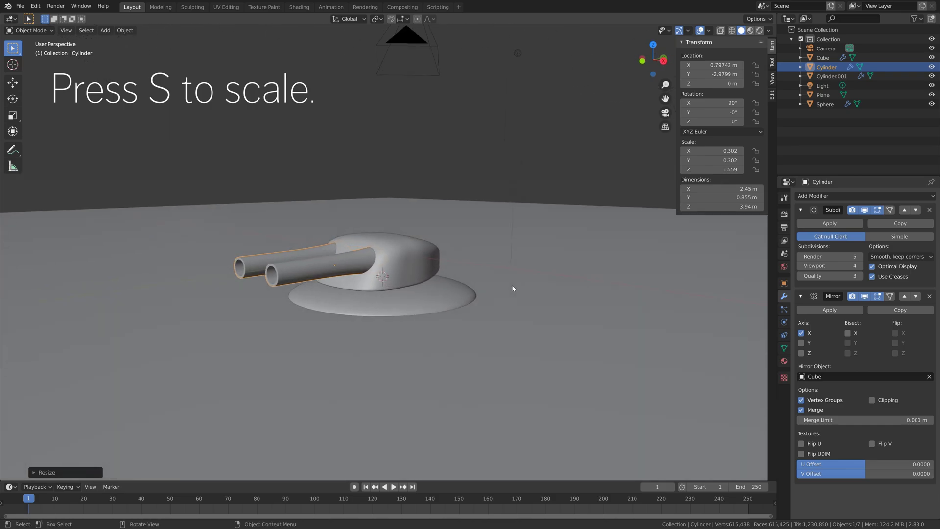
left_click(829, 309)
Separate the barrel mesh by loose parts into two barrel objects.
key("Tab")
scroll(310, 271, "up", 3)
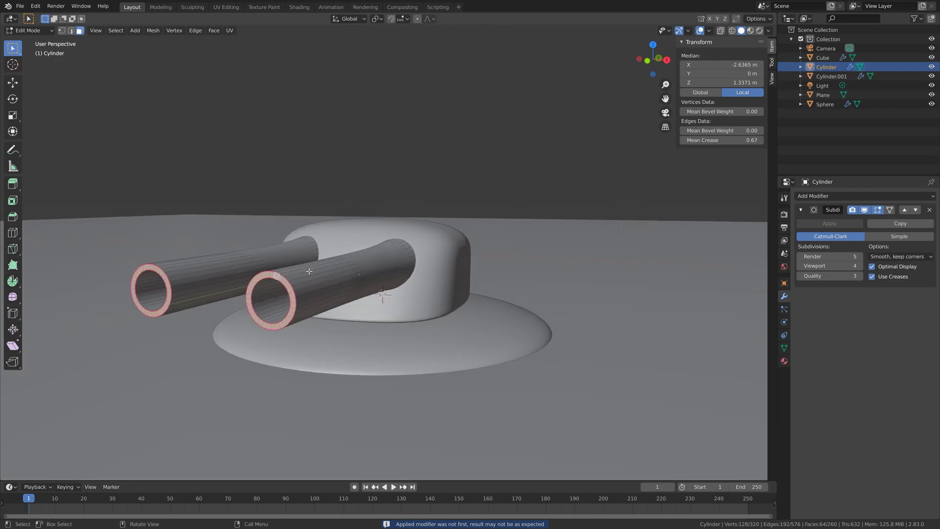
left_click(293, 290, "alt")
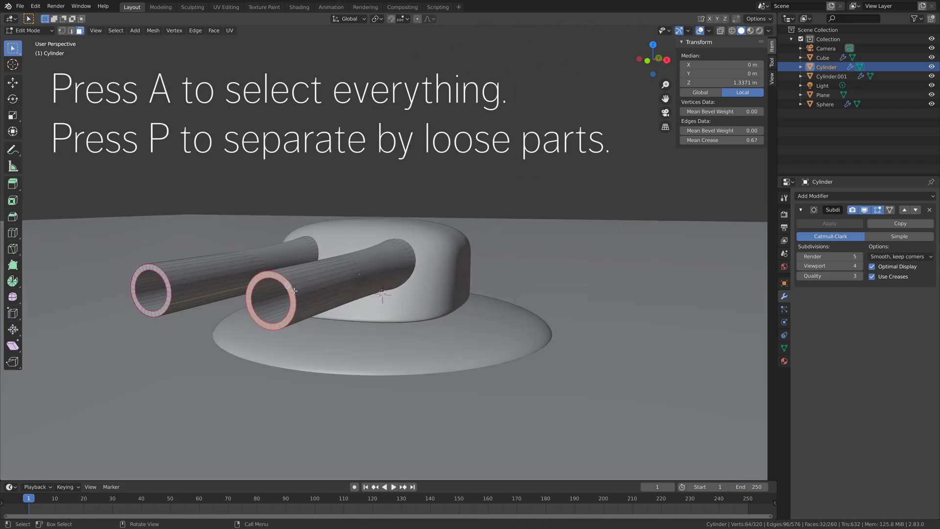
key("a")
scroll(299, 288, "down", 4)
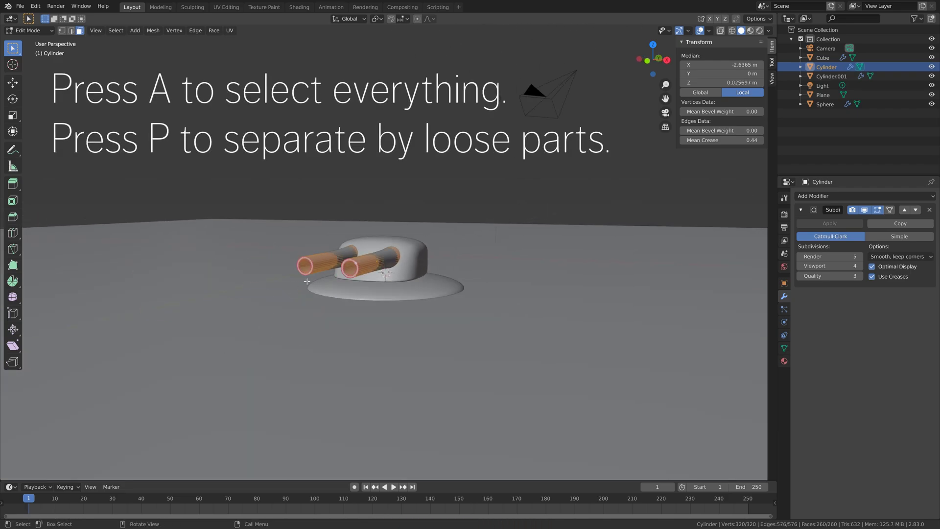
key("p")
left_click(308, 282)
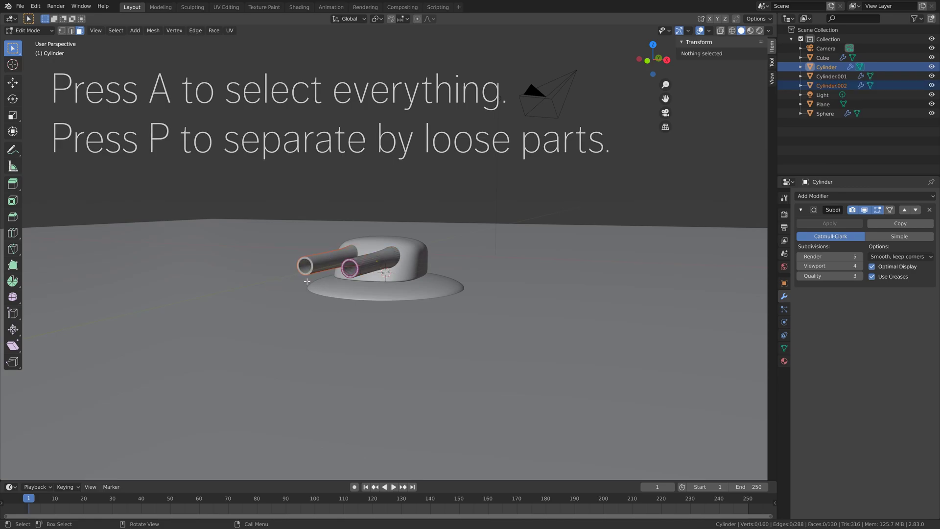
key("Tab")
Save the file as tut2.blend.
left_click(25, 7)
left_click(30, 78)
left_click(560, 438)
left_click(591, 439)
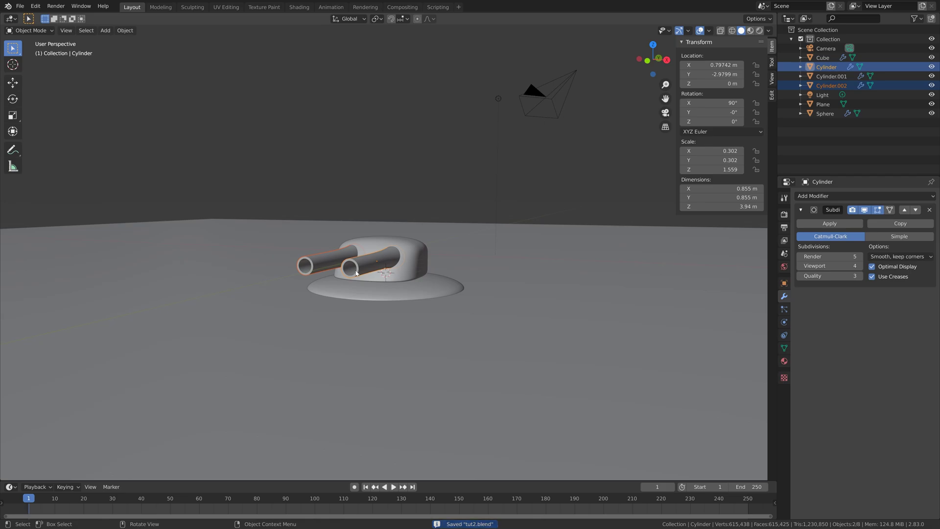
Parent both barrels to the turret body with Object (Keep Transform).
middle_click_drag(415, 273, 414, 286)
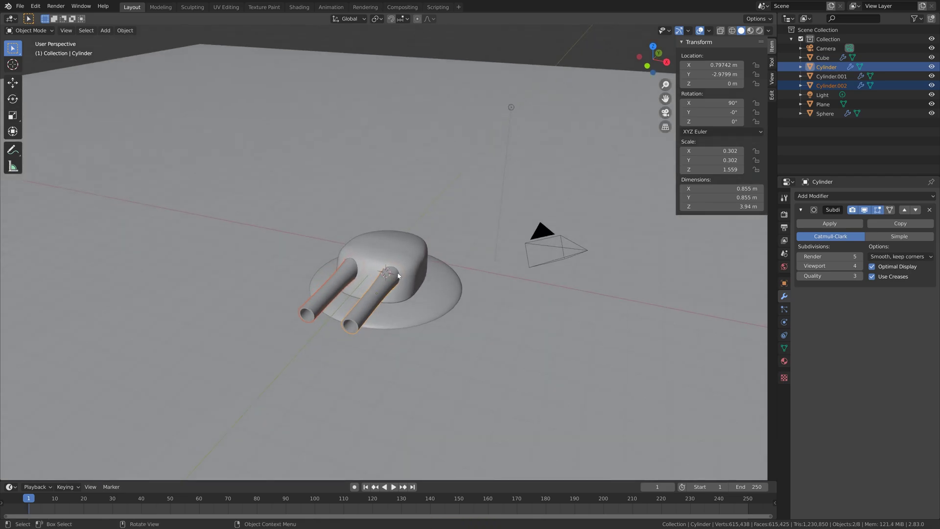
left_click(380, 249, "shift")
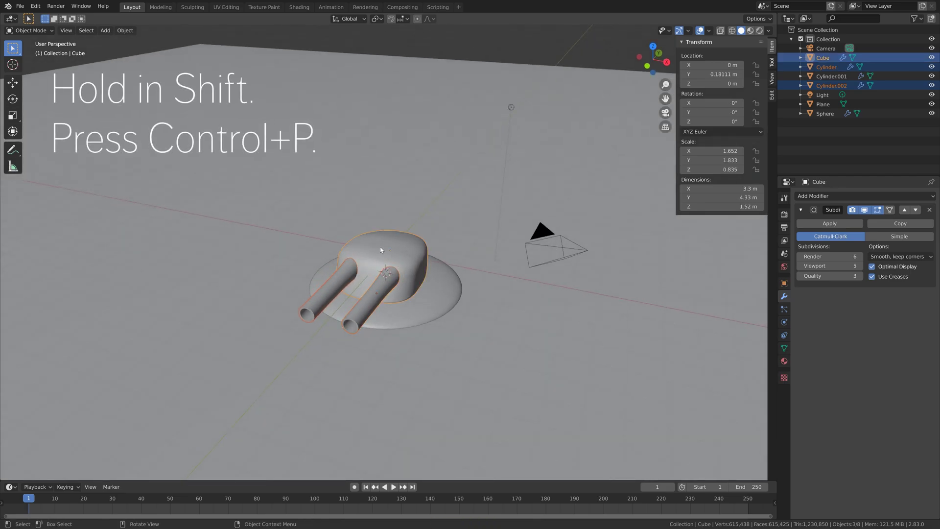
key("ctrl+p")
left_click(382, 248)
Select only the front barrel from a low viewing angle.
scroll(387, 294, "up", 4)
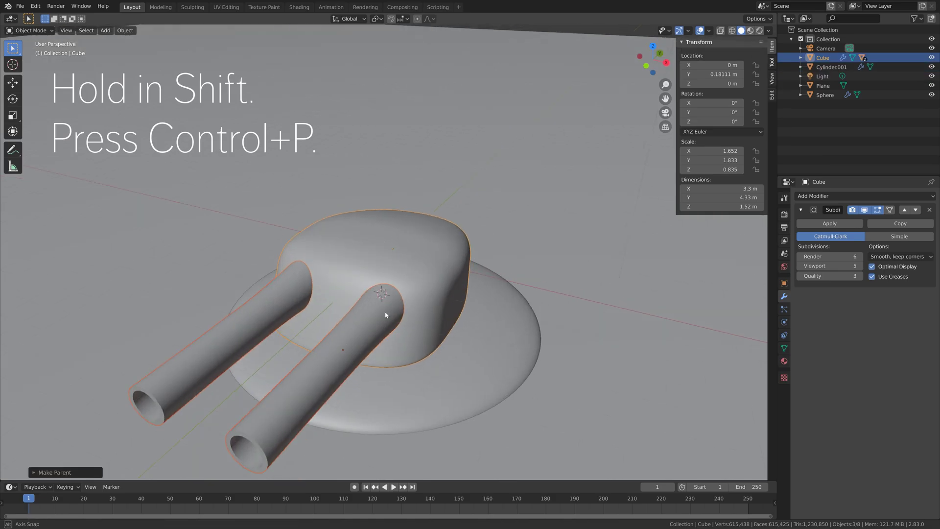
middle_click_drag(392, 315, 377, 301)
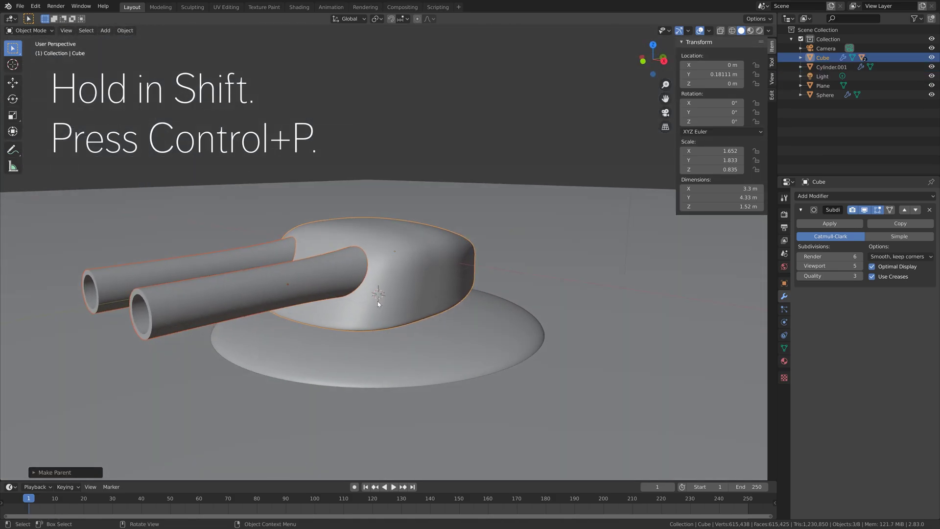
left_click(214, 299)
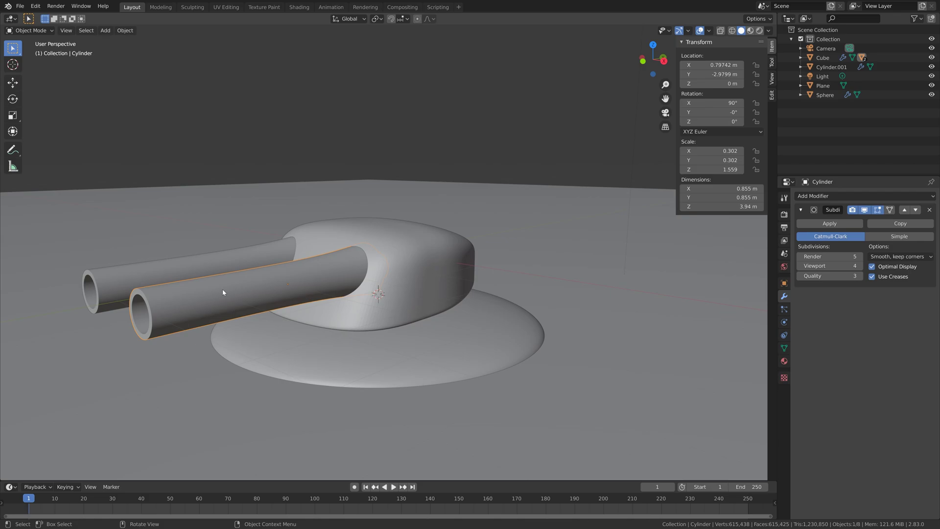
scroll(366, 320, "down", 3)
Add Basis and Key 1 shape keys to the right barrel.
key("KP_7")
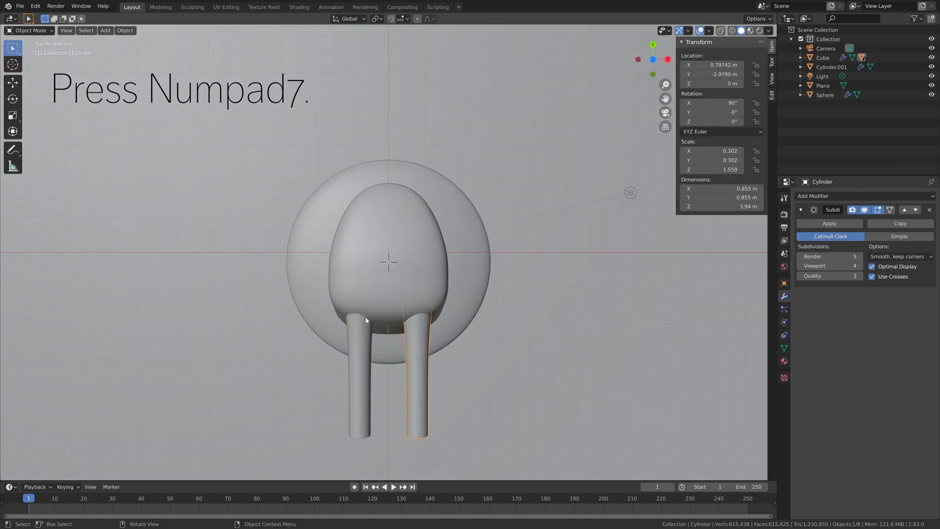
left_click(783, 348)
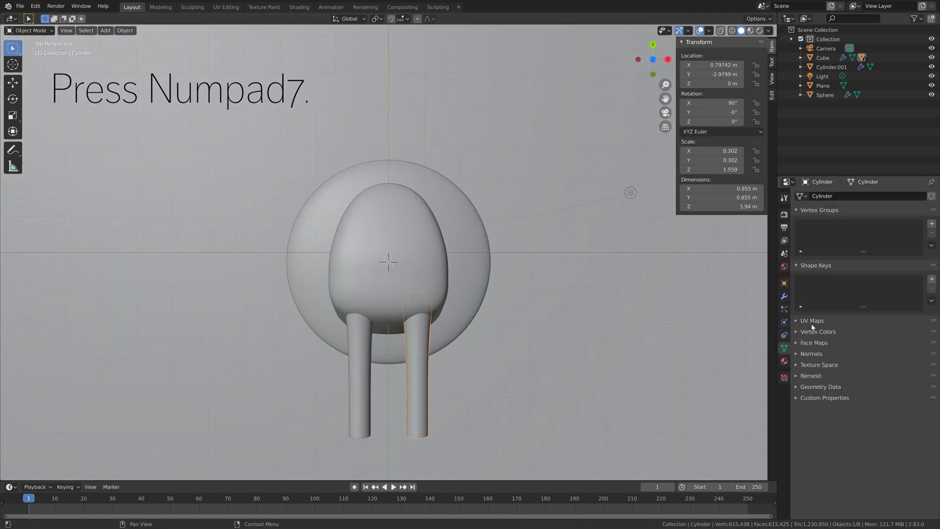
left_click(931, 279)
left_click(931, 279)
In Key 1, pull the muzzle ring back 1 m along Y and test the recoil value.
key("Tab")
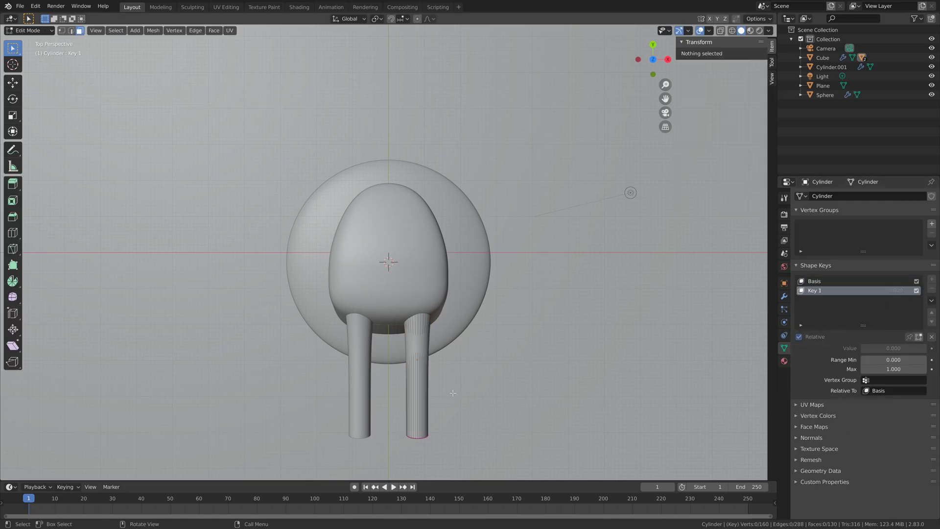
middle_click_drag(457, 392, 449, 345)
left_click(451, 313, "alt")
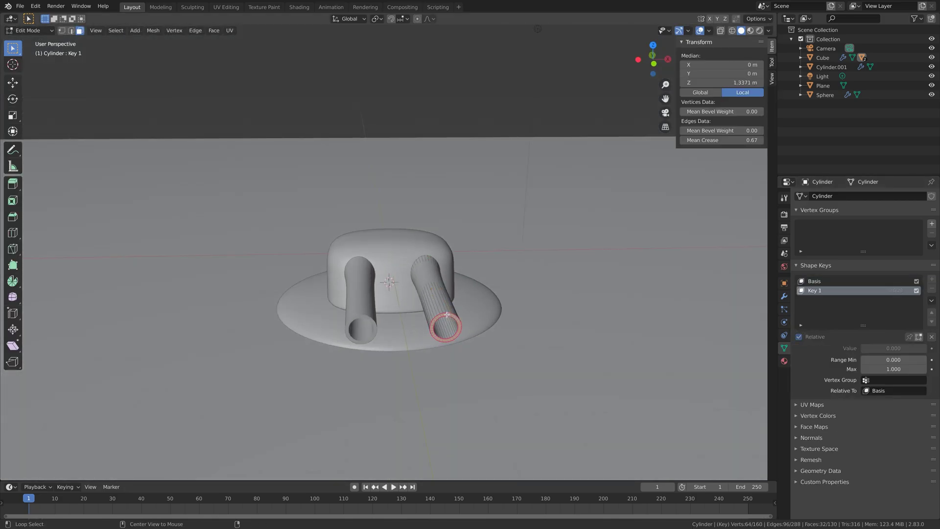
key("KP_7")
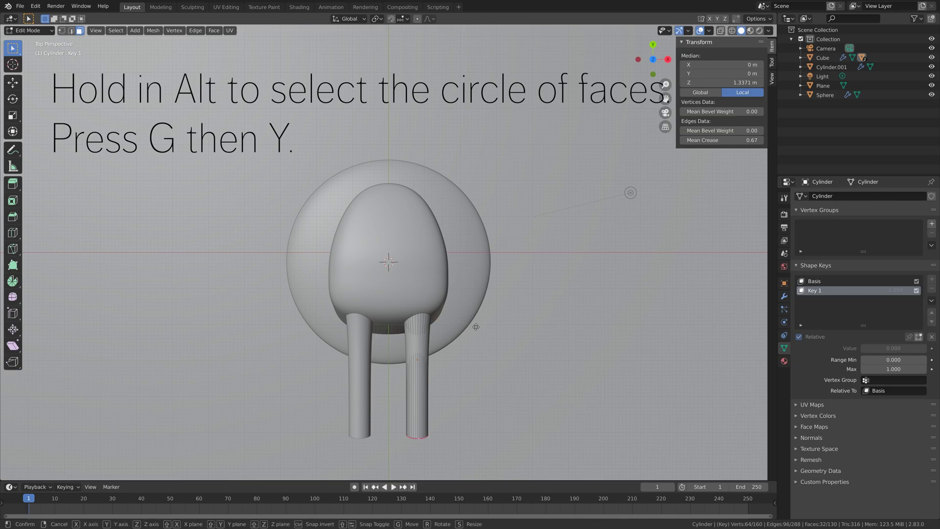
type("gy")
type("1")
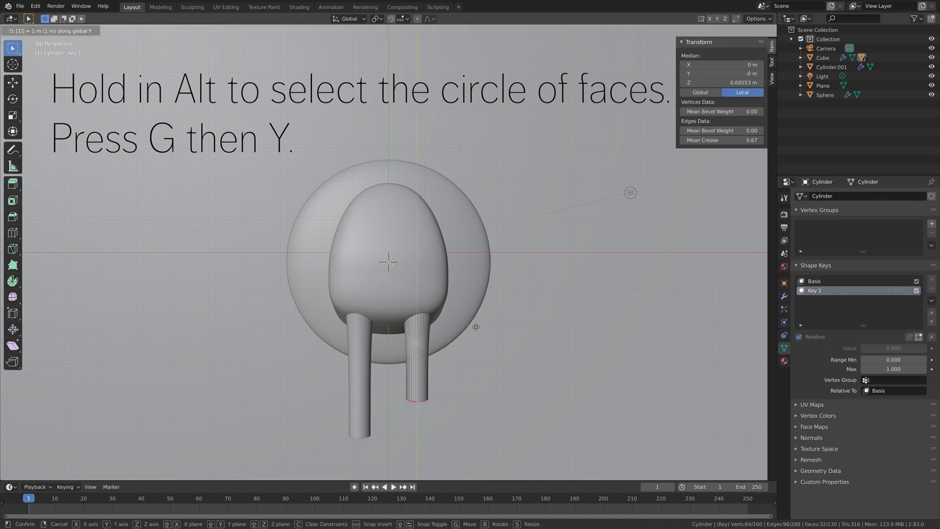
key("Return")
middle_click_drag(476, 326, 438, 278)
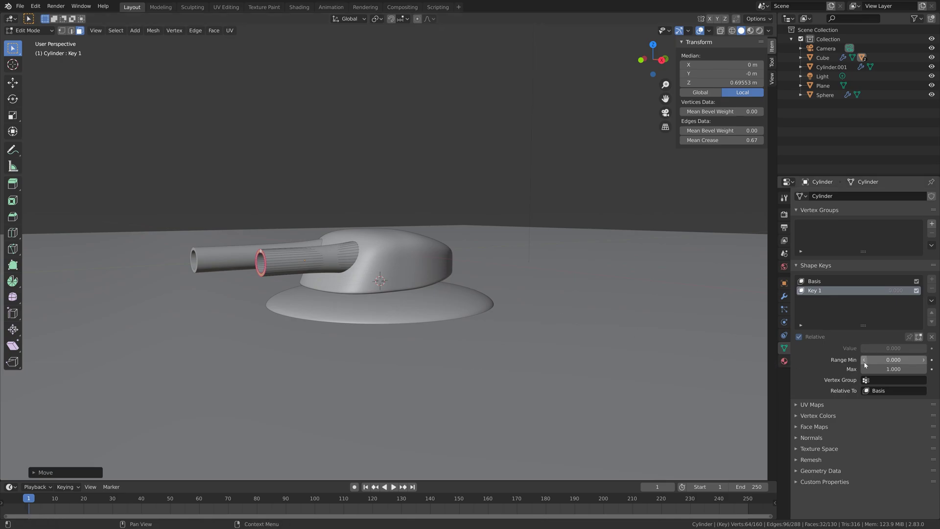
key("Tab")
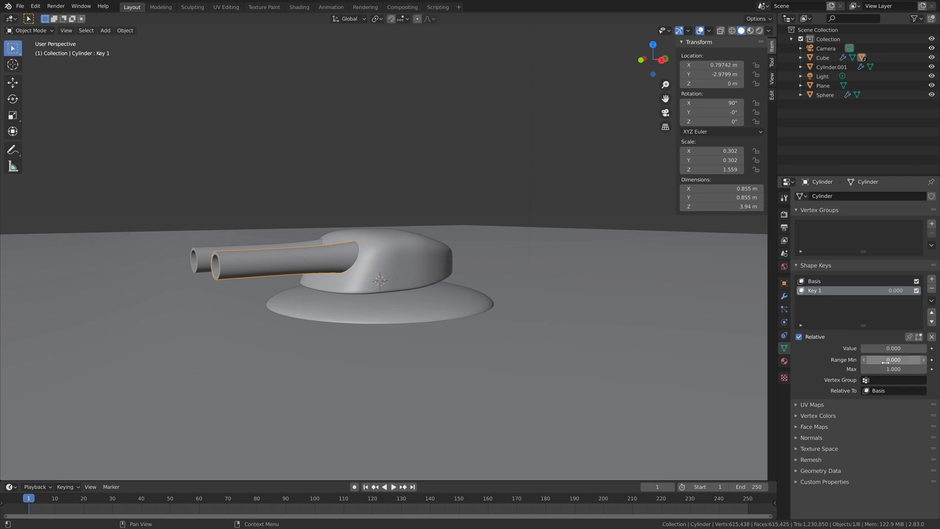
left_click_drag(881, 348, 862, 348)
Set the left barrel's origin to geometry, snap the 3D cursor to it, then delete it.
middle_click_drag(357, 309, 352, 325)
left_click(287, 309)
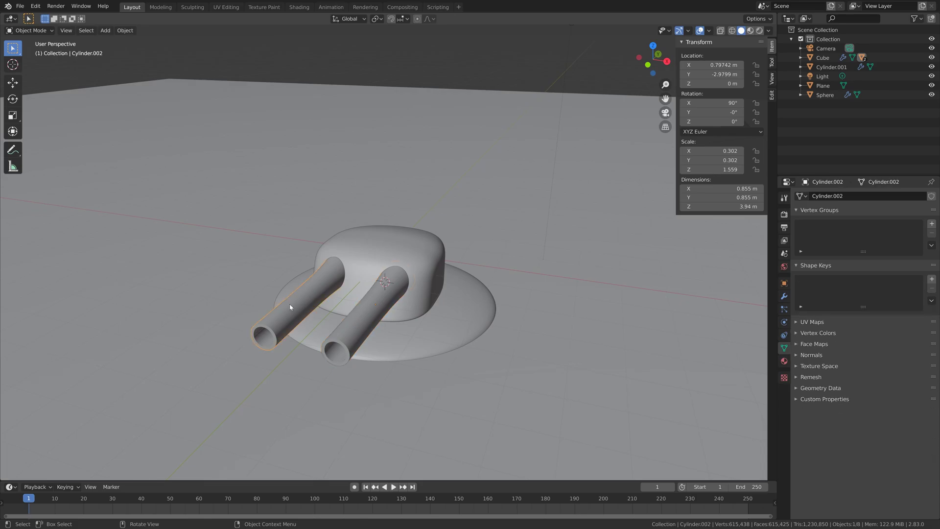
left_click(125, 30)
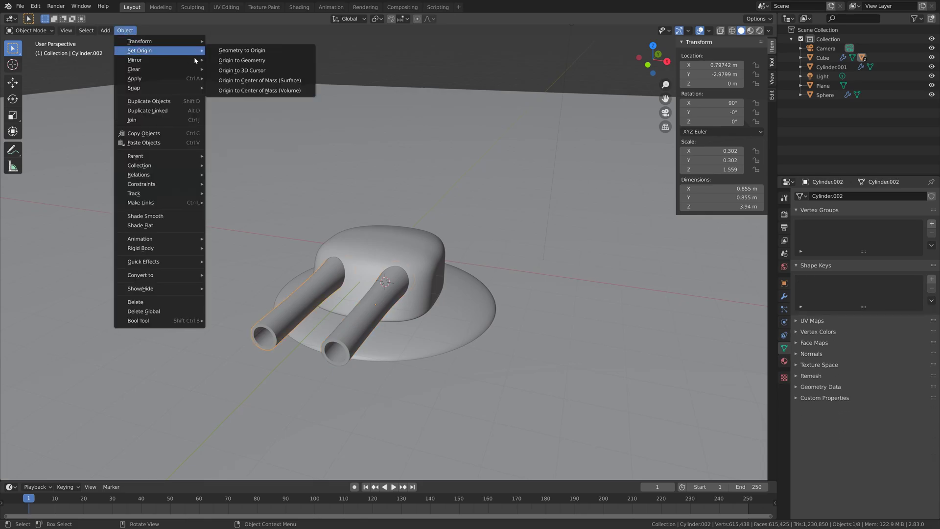
left_click(233, 66)
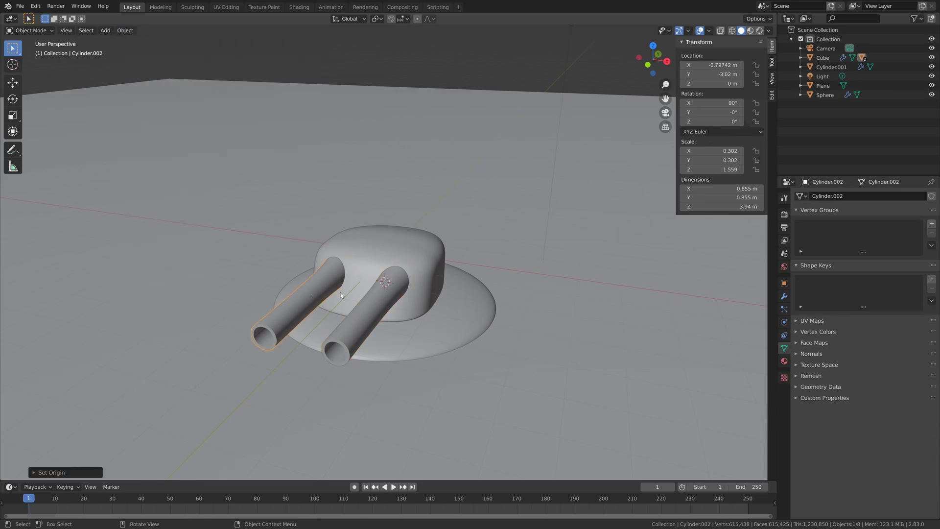
key("shift+s")
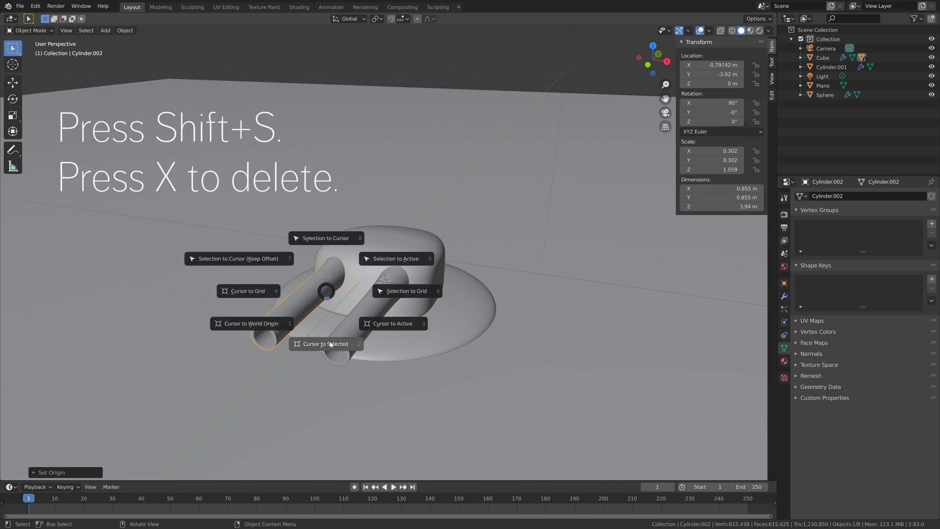
left_click(331, 343)
key("x")
left_click(311, 293)
Duplicate the right barrel onto the 3D cursor and test its recoil shape key.
left_click(374, 301)
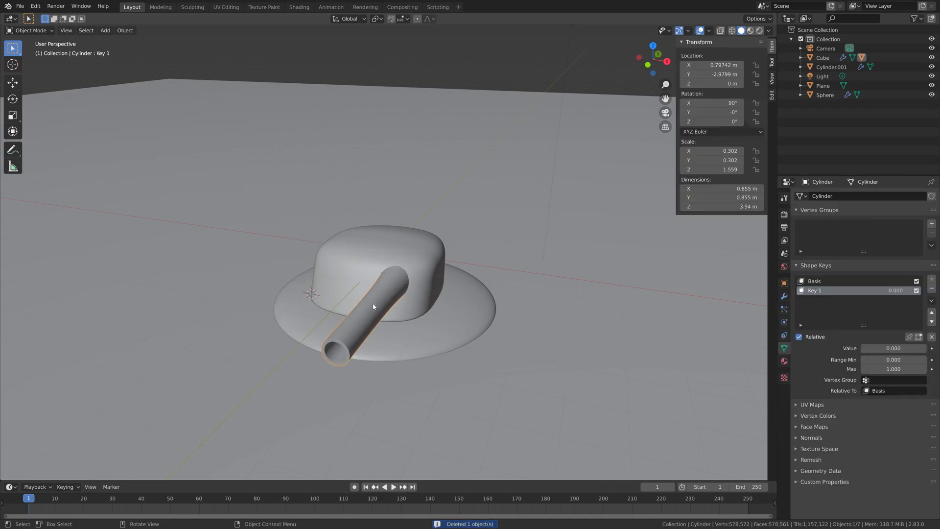
key("shift+d")
right_click(387, 281)
key("shift+s")
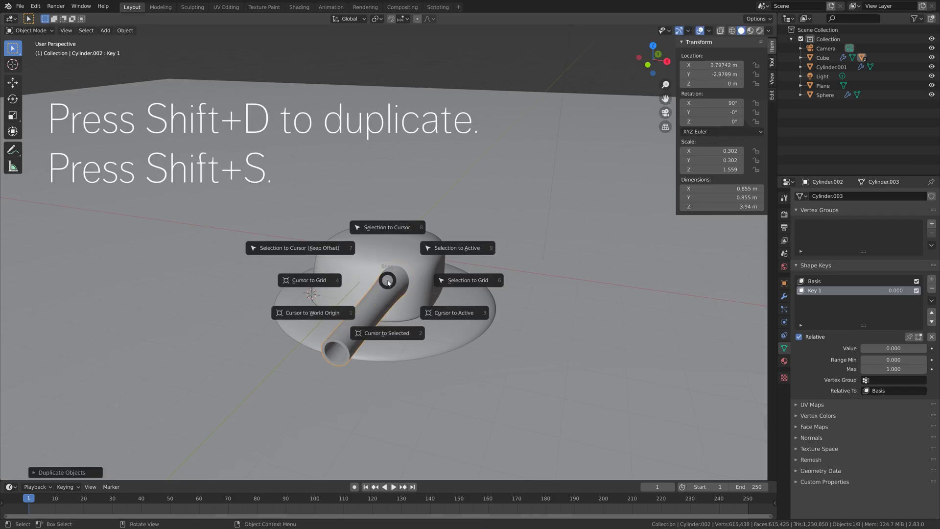
left_click(396, 226)
middle_click_drag(396, 230, 417, 274)
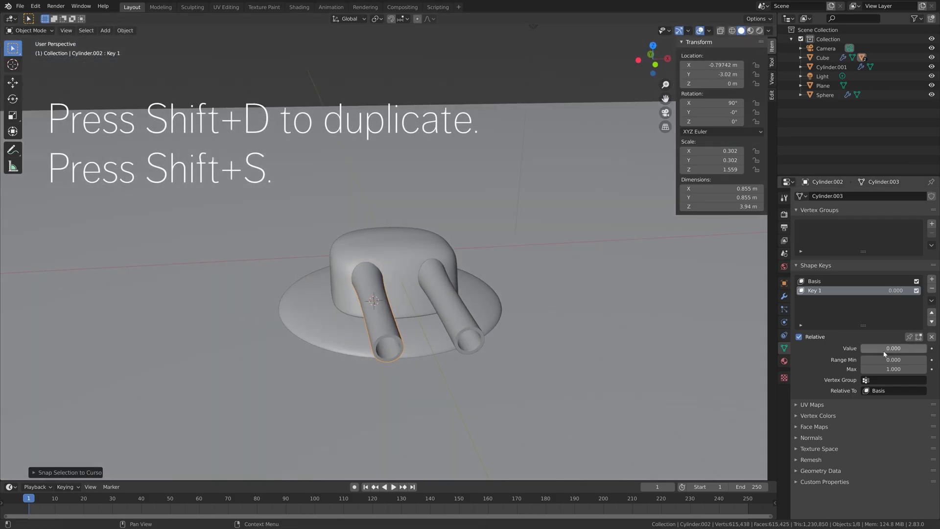
middle_click_drag(480, 330, 563, 317)
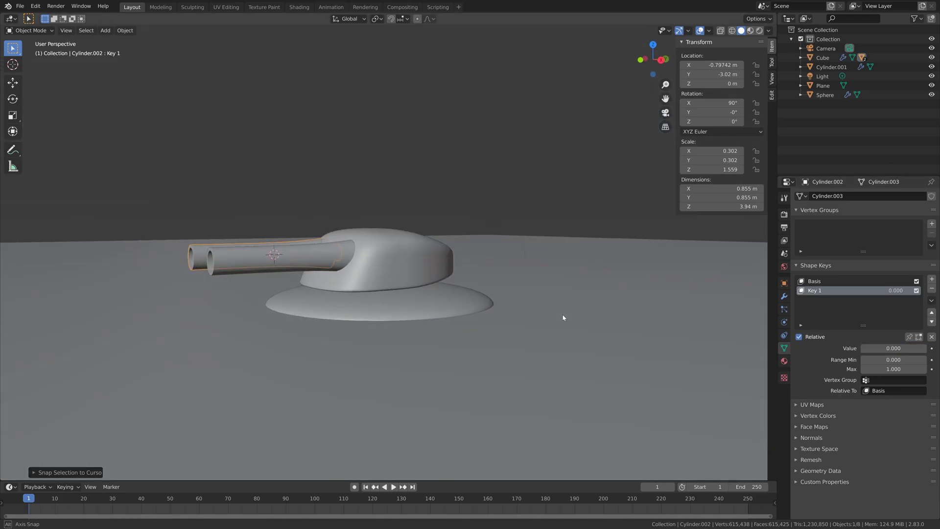
left_click_drag(893, 348, 864, 348)
middle_click_drag(550, 309, 567, 294)
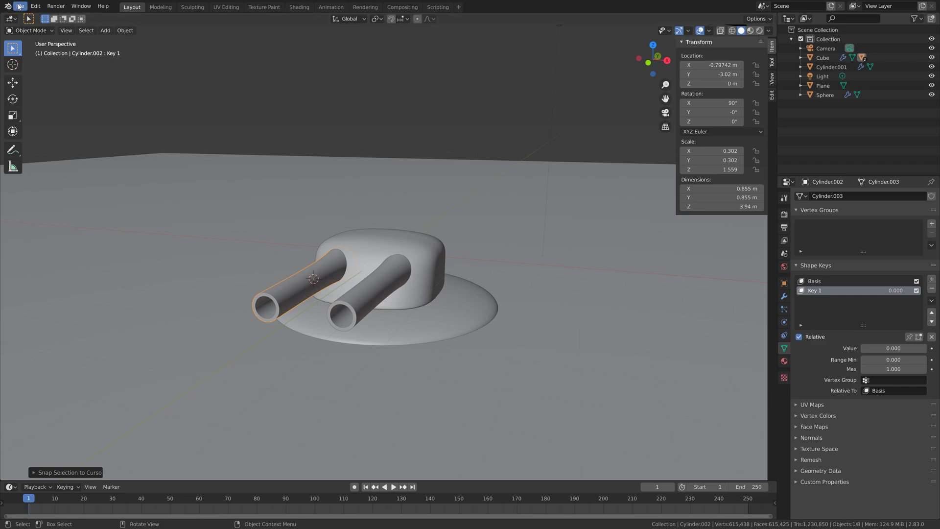
Save the file as tut3.blend.
left_click(18, 5)
left_click(35, 78)
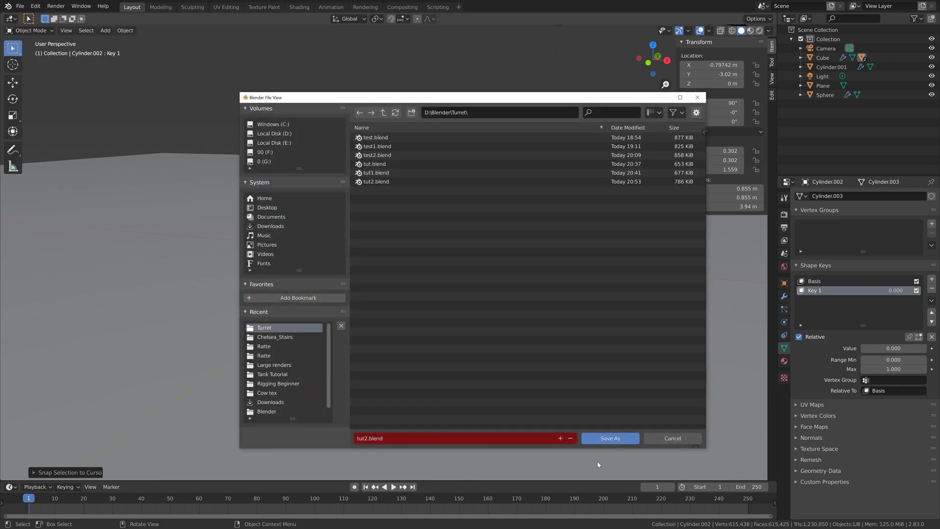
left_click(561, 438)
left_click(598, 436)
Change the scene light into a Sun lamp and confirm its strength.
middle_click_drag(494, 294, 472, 286)
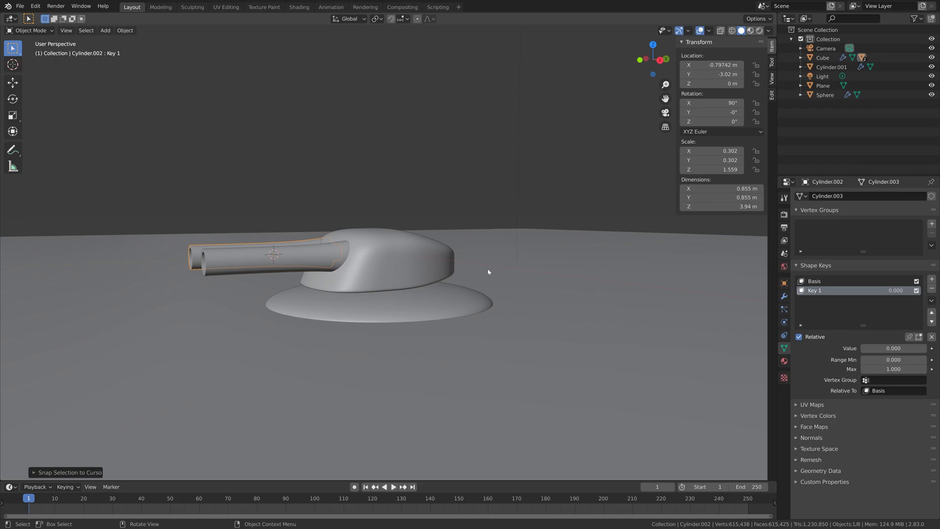
scroll(485, 265, "down", 3)
left_click(457, 116)
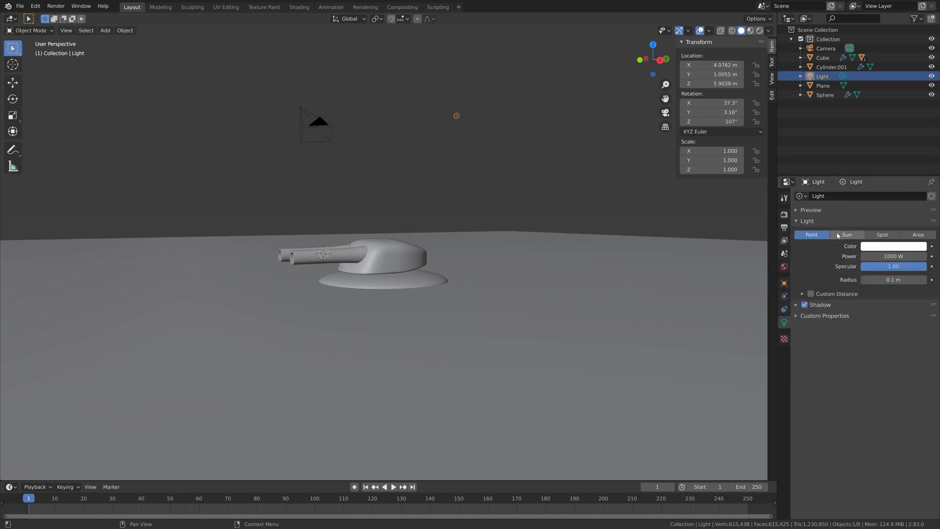
left_click(847, 234)
left_click(881, 256)
key("Return")
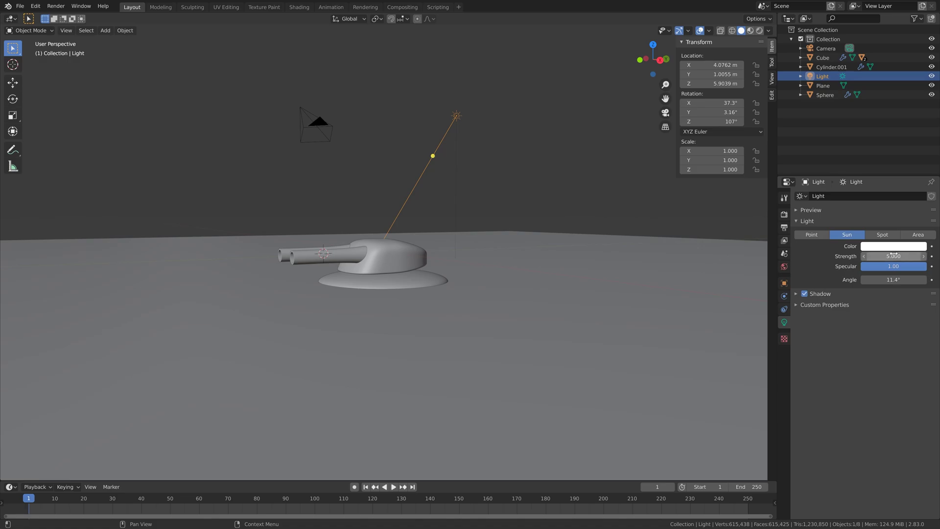
Make the world colour white with strength 2.000, then split the 3D view in two.
left_click(783, 266)
left_click(881, 256)
left_click_drag(900, 230, 929, 233)
left_click(896, 268)
middle_click_drag(528, 267, 516, 272)
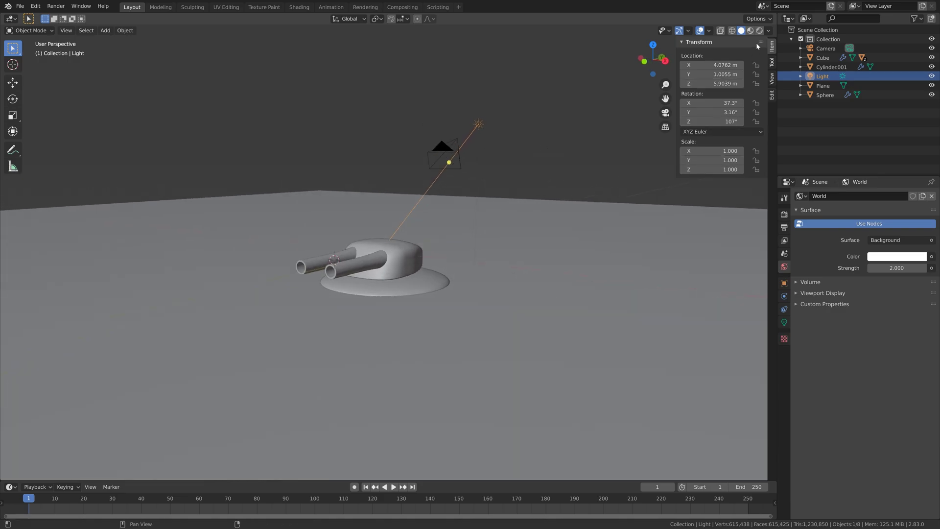
left_click_drag(766, 13, 350, 36)
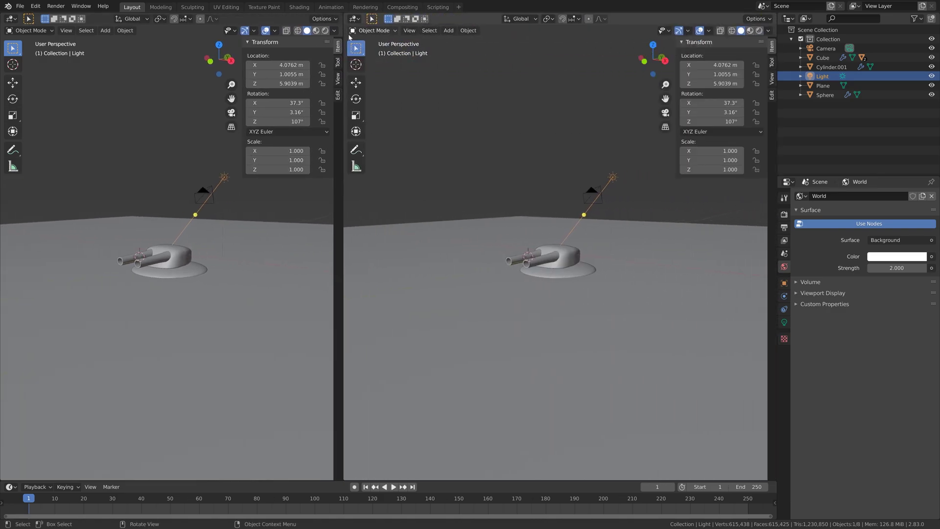
Turn the right view into a Shader Editor showing the turret body's material.
left_click(354, 18)
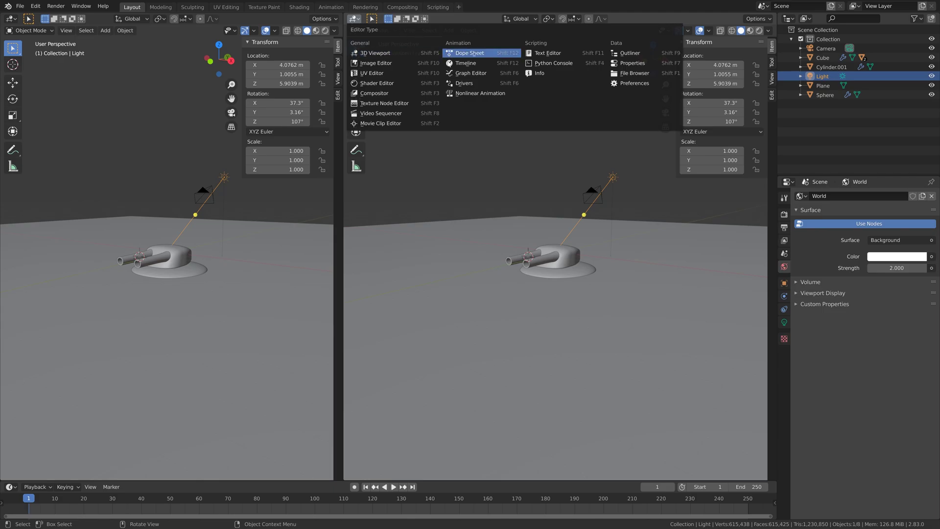
left_click(376, 83)
left_click(181, 259)
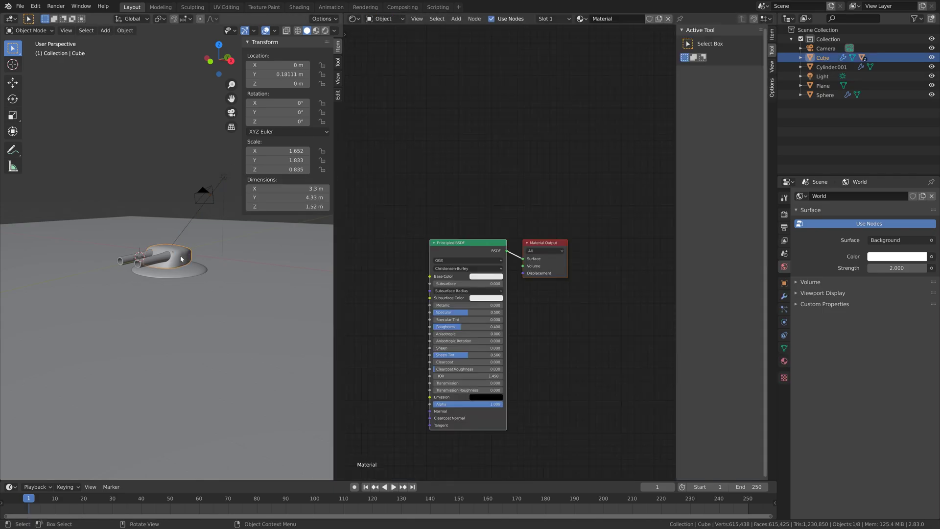
Replace the Principled BSDF with a Diffuse BSDF linked to the output's Surface.
left_click(463, 243)
key("x")
key("shift+a")
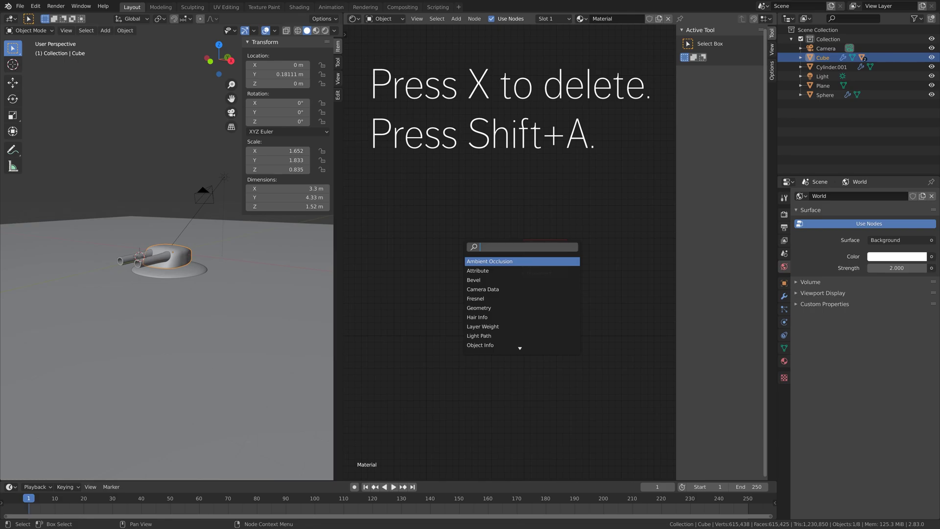
type("di")
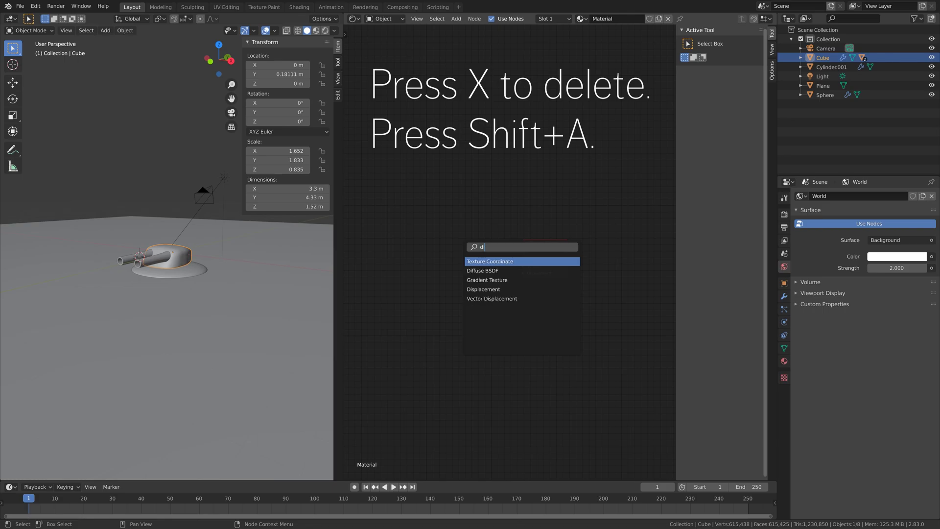
key("Down")
key("Return")
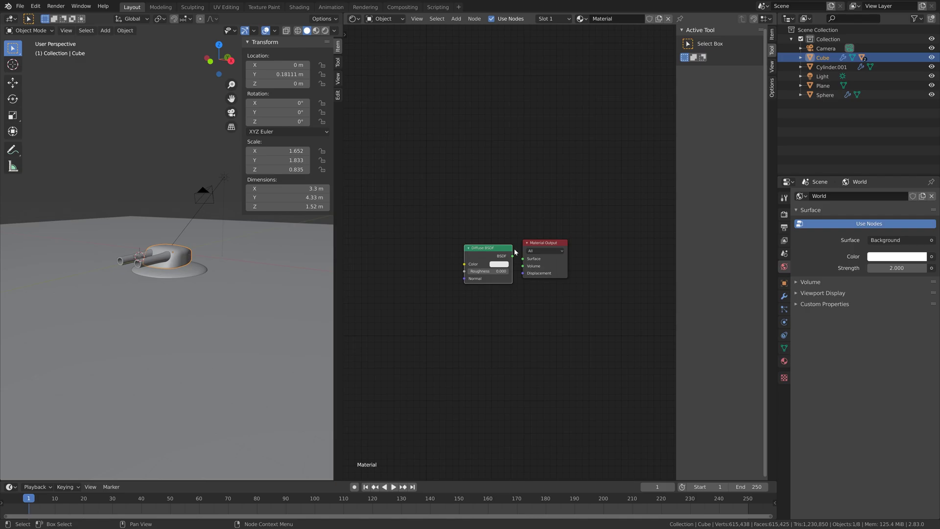
left_click_drag(511, 256, 523, 258)
scroll(438, 304, "up", 3)
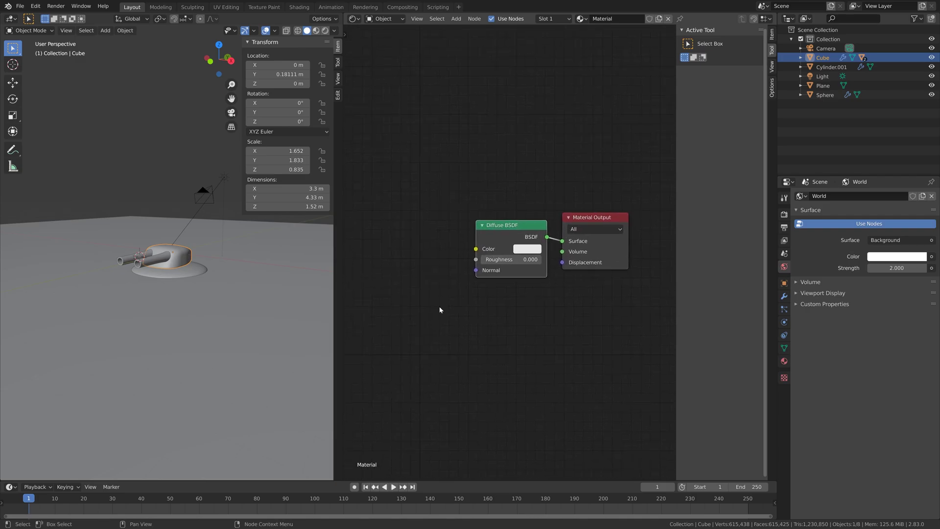
Add a Musgrave Texture feeding the Diffuse BSDF Color and view it in Material Preview.
key("shift+a")
left_click(406, 254)
type("mus")
key("Return")
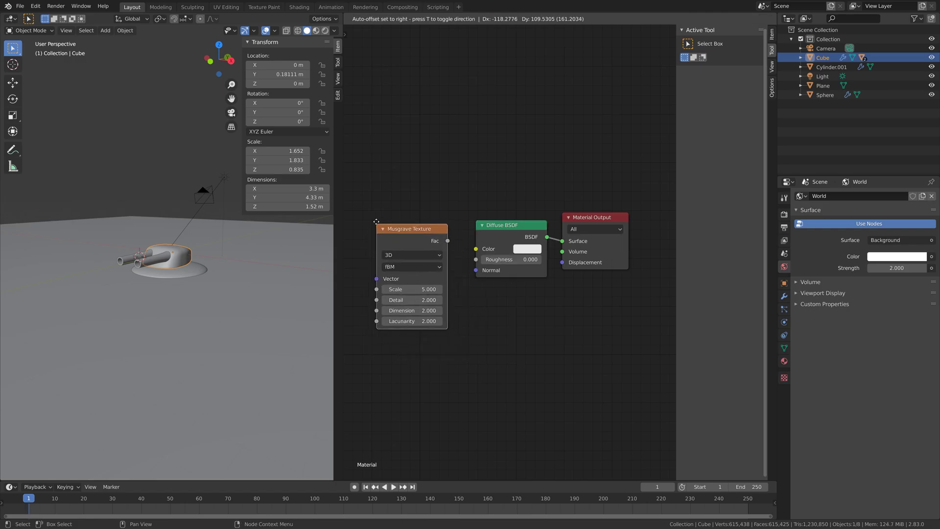
left_click(397, 231)
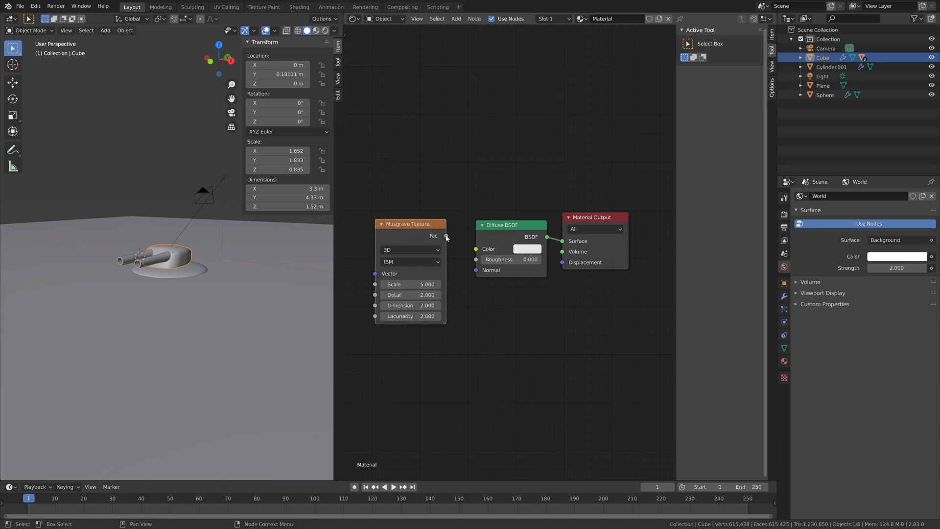
left_click_drag(446, 237, 475, 249)
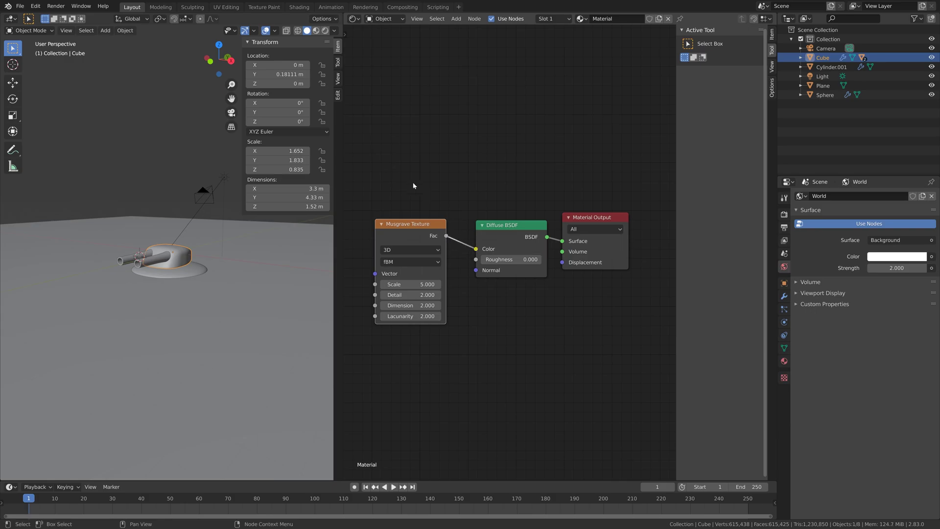
left_click(316, 30)
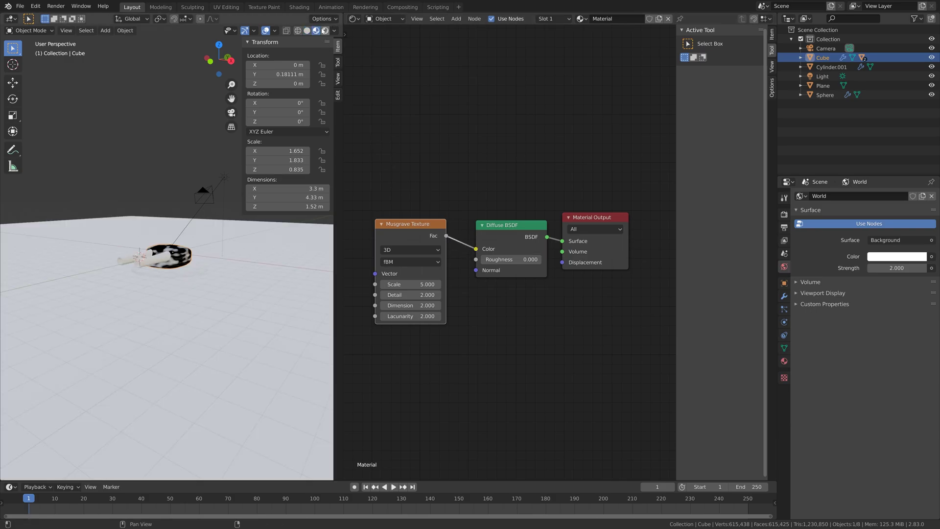
scroll(174, 274, "up", 3)
mouse_move(174, 274)
middle_mouse_down()
mouse_move(150, 276)
mouse_move(175, 276)
middle_mouse_up()
scroll(175, 276, "down", 2)
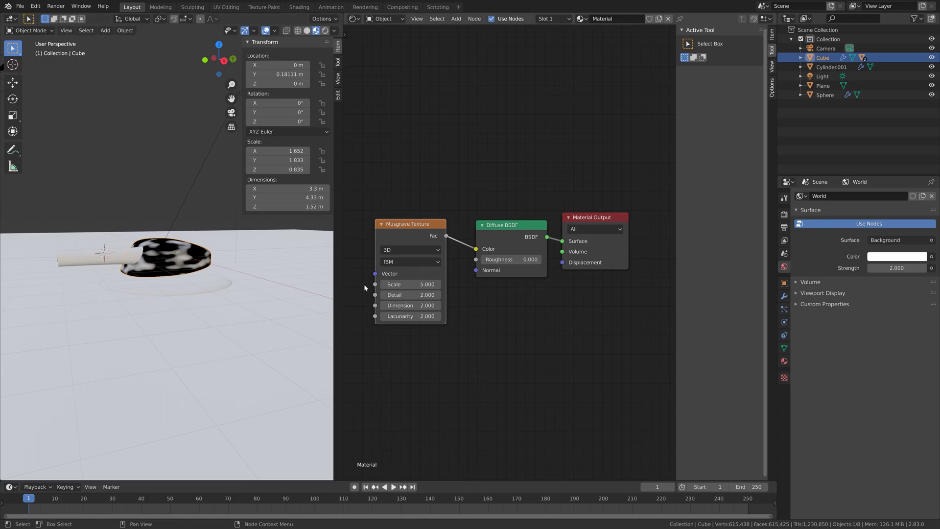
Set the Musgrave Texture Scale to 10.
left_click_drag(419, 281, 428, 281)
left_click(419, 284)
type("9.3")
key("BackSpace")
key("BackSpace")
key("BackSpace")
type("1")
key("Return")
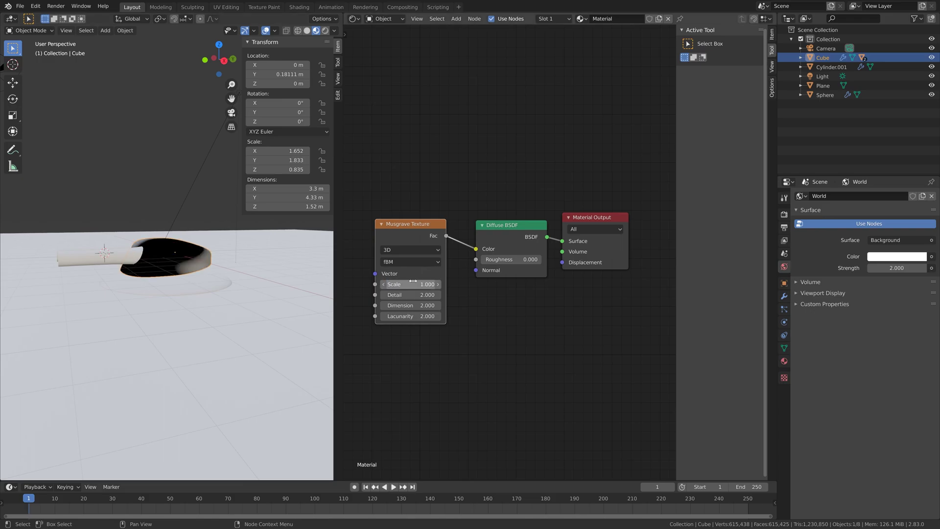
left_click(413, 280)
type("10")
key("Return")
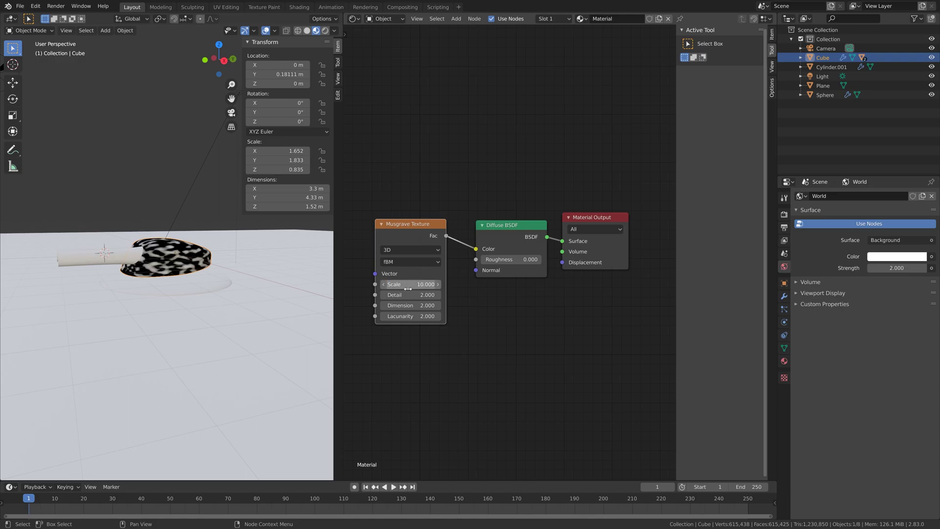
Set Musgrave Detail 7.5, Dimension 73.7 and Lacunarity 0.9.
left_click_drag(406, 298, 430, 298)
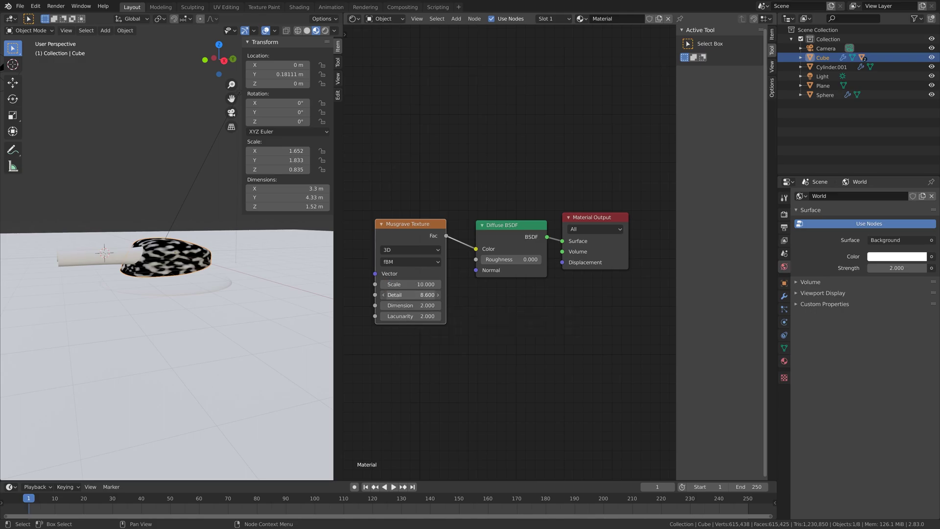
left_click_drag(401, 305, 460, 304)
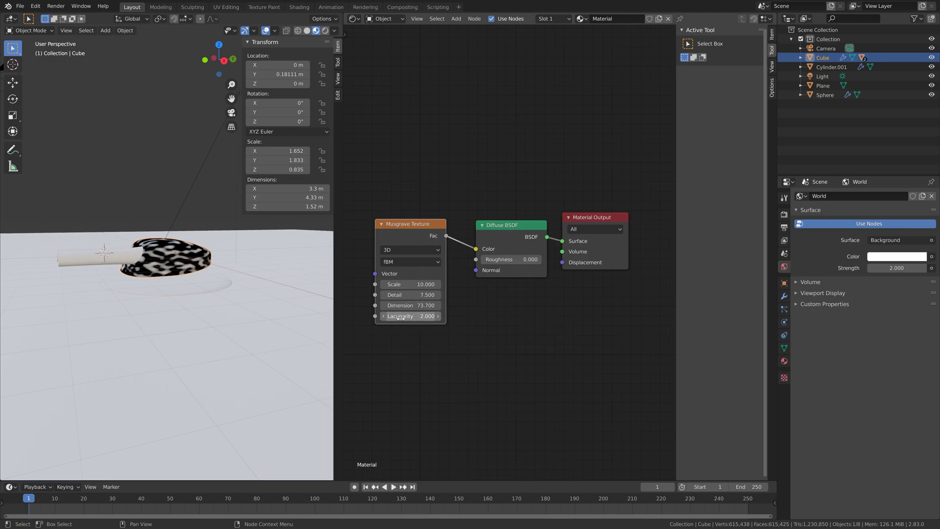
left_click_drag(406, 316, 387, 316)
left_click(439, 316)
left_click(439, 316)
left_click(438, 316)
left_click(438, 316)
left_click(438, 316)
left_click(438, 316)
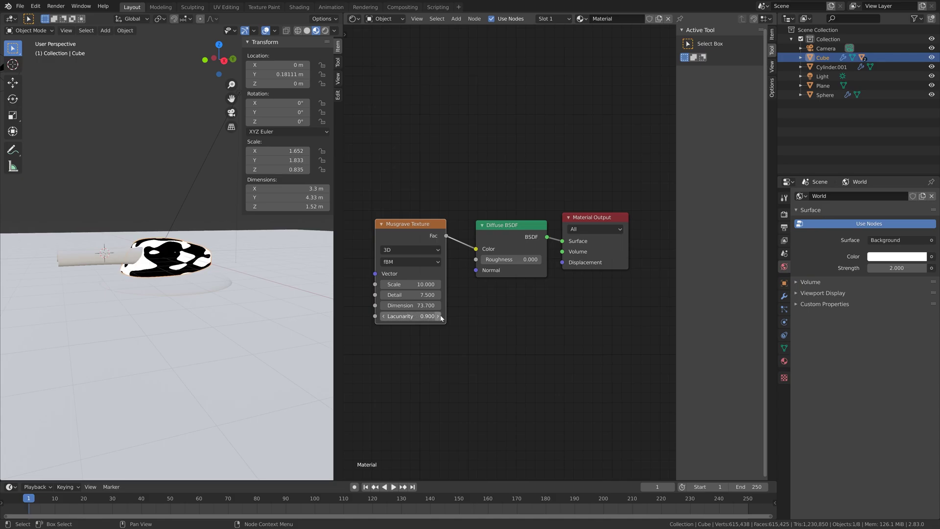
left_click_drag(395, 223, 394, 224)
scroll(450, 245, "down", 3)
Insert a ColorRamp on the Musgrave–Diffuse link and make its dark stop a deep green.
key("shift+a")
type("co")
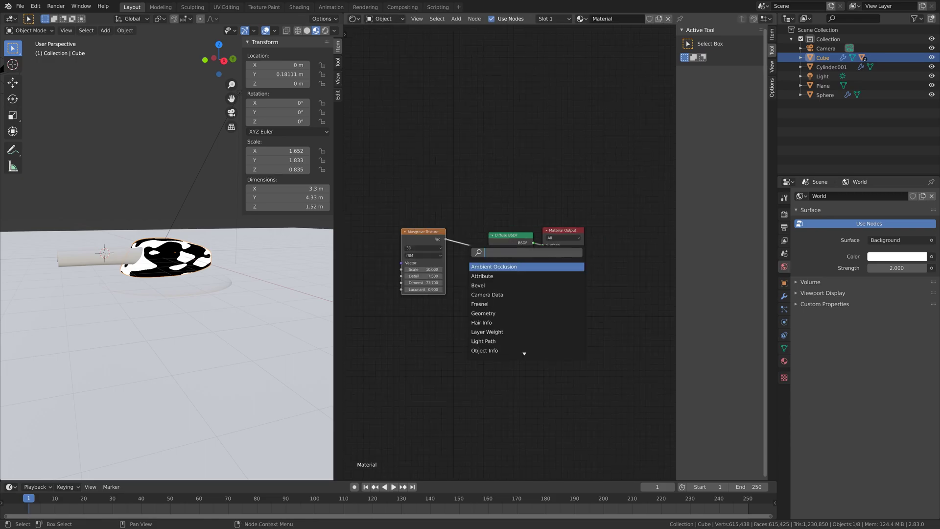
type("lor")
key("Return")
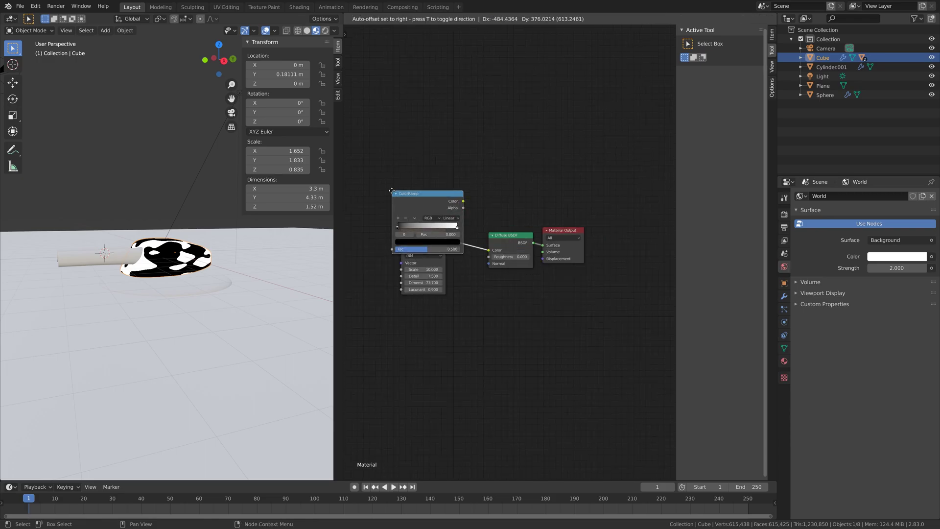
left_click(442, 216)
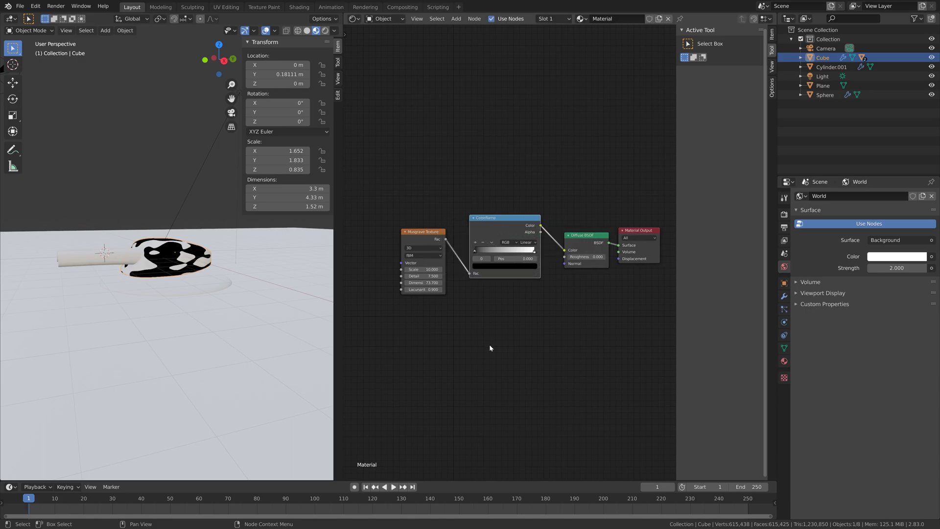
left_click(494, 266)
left_click_drag(524, 223, 524, 192)
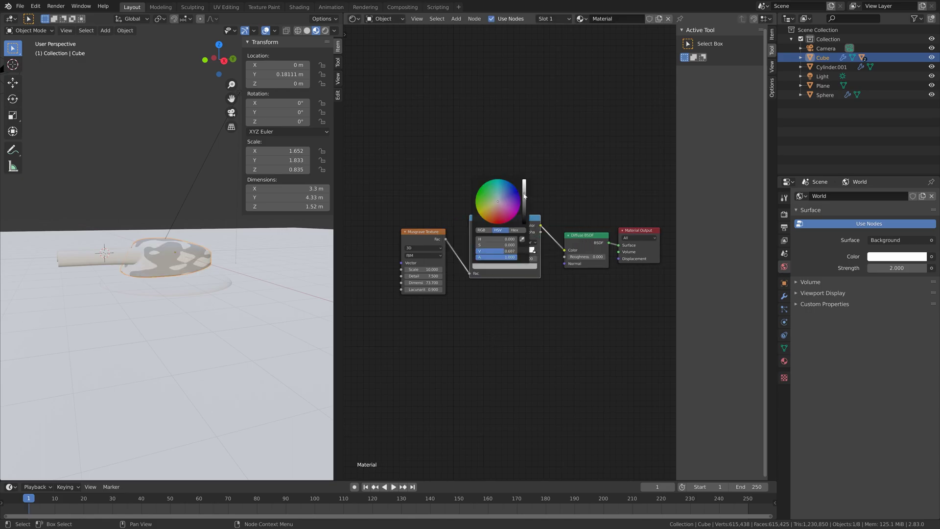
left_click(486, 193)
mouse_move(523, 205)
left_mouse_down()
mouse_move(524, 218)
mouse_move(486, 195)
left_mouse_up()
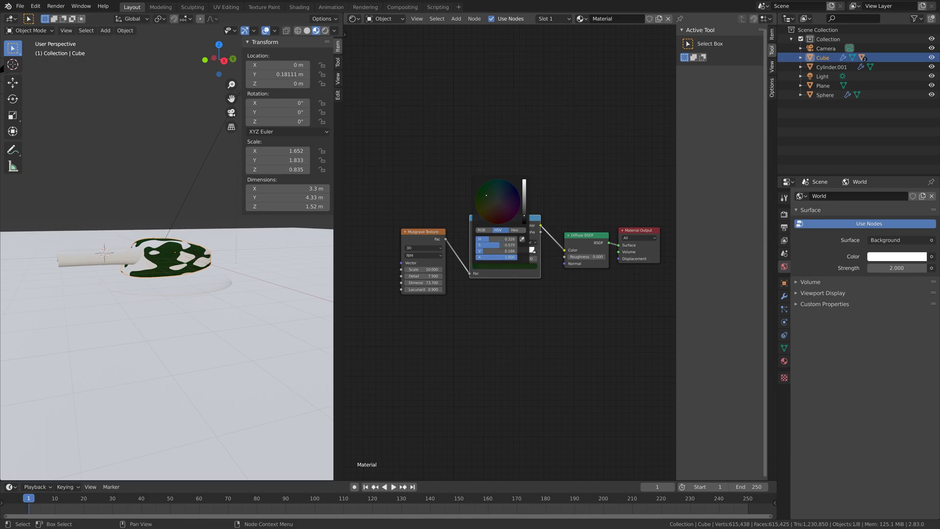
middle_click_drag(294, 259, 194, 264)
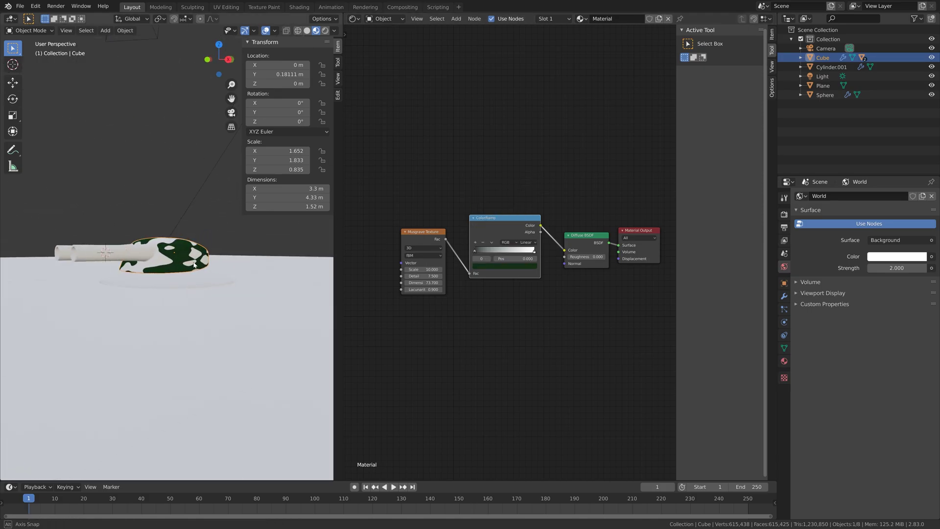
Show the viewport in rendered shading with the Cycles render engine.
left_click(326, 31)
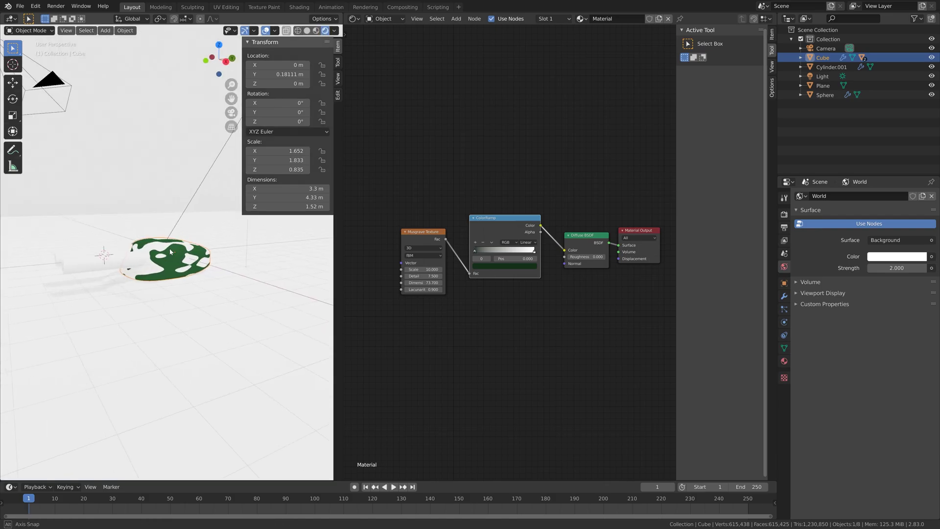
left_click(783, 214)
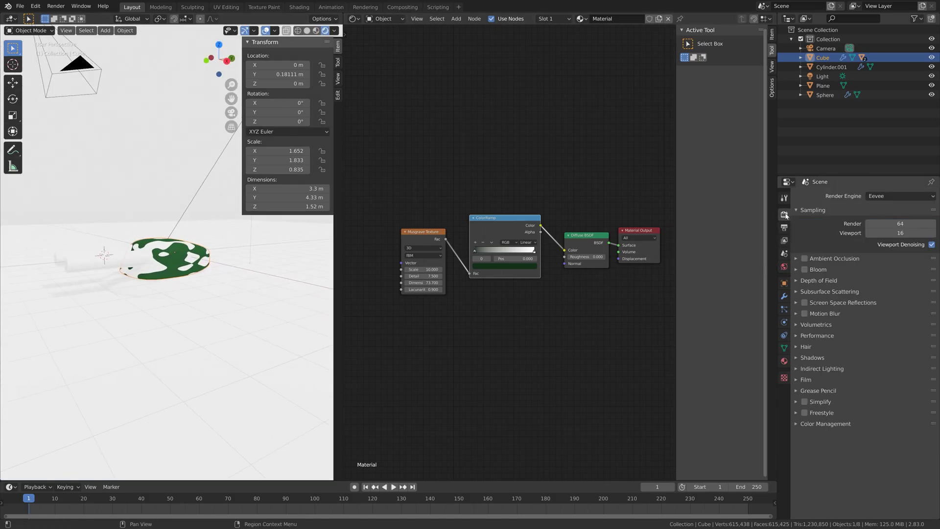
left_click(875, 196)
left_click(854, 232)
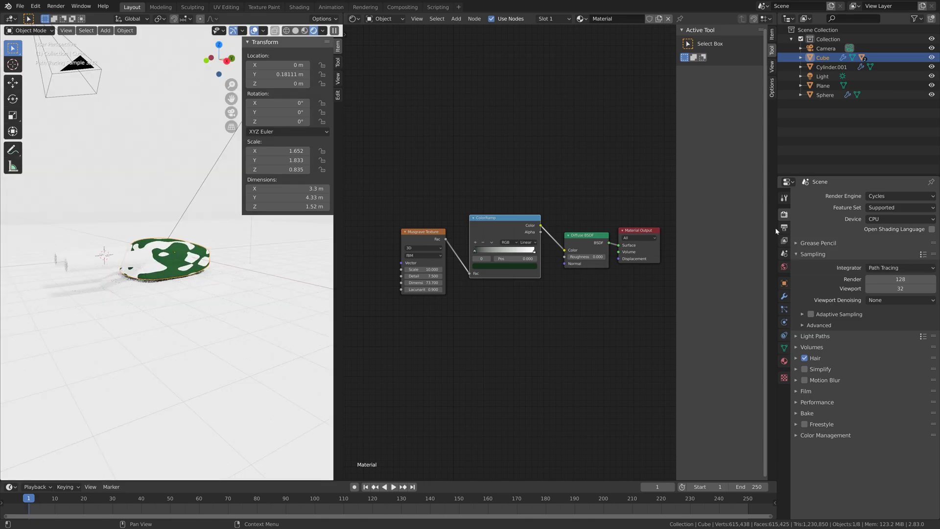
middle_click_drag(234, 283, 236, 278)
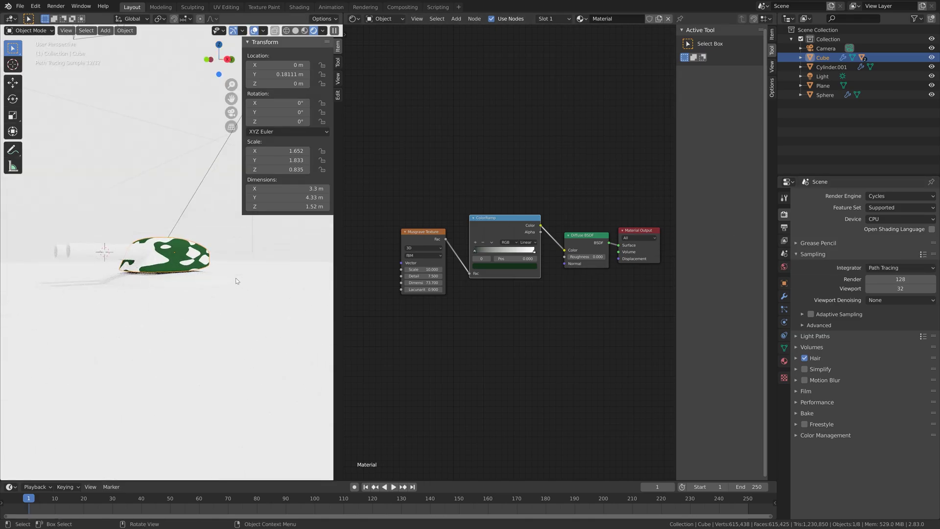
Lighten the camouflage green slightly and show the barrel cylinder's empty material settings.
left_click(510, 267)
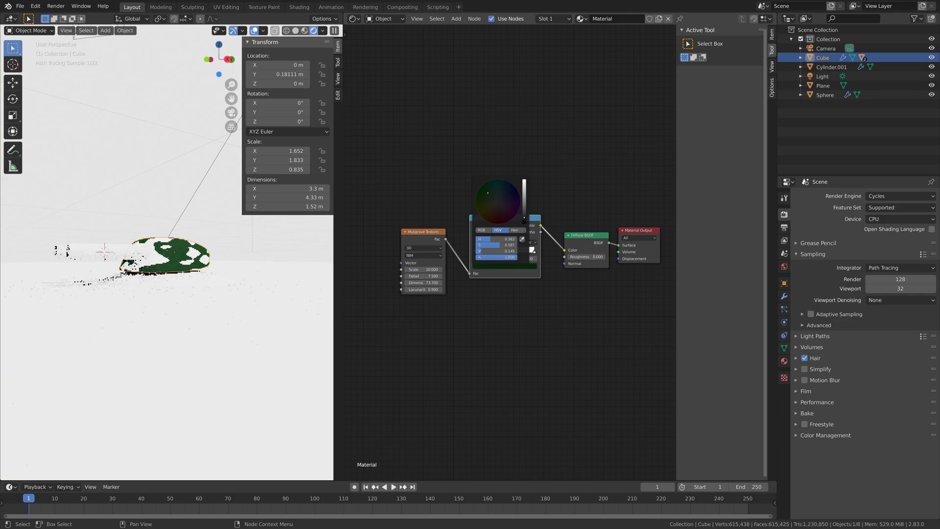
left_click_drag(525, 220, 524, 216)
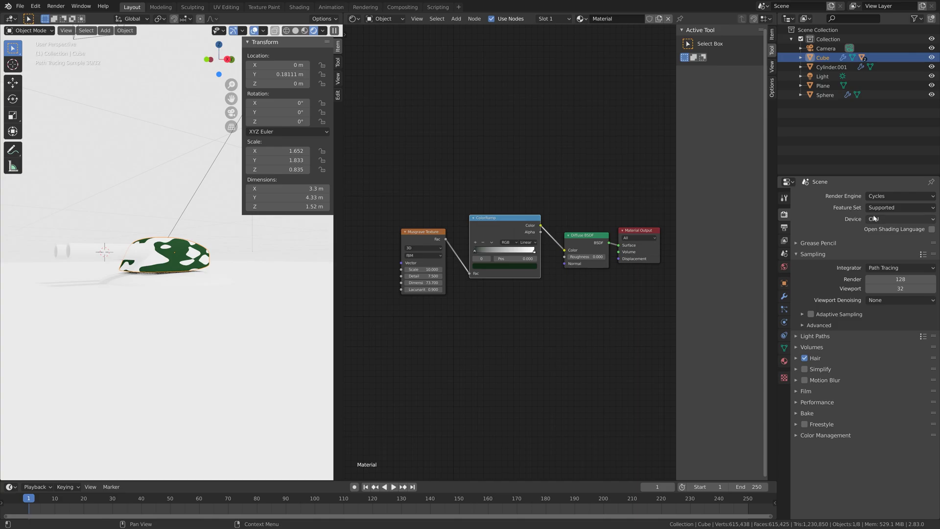
left_click(93, 253)
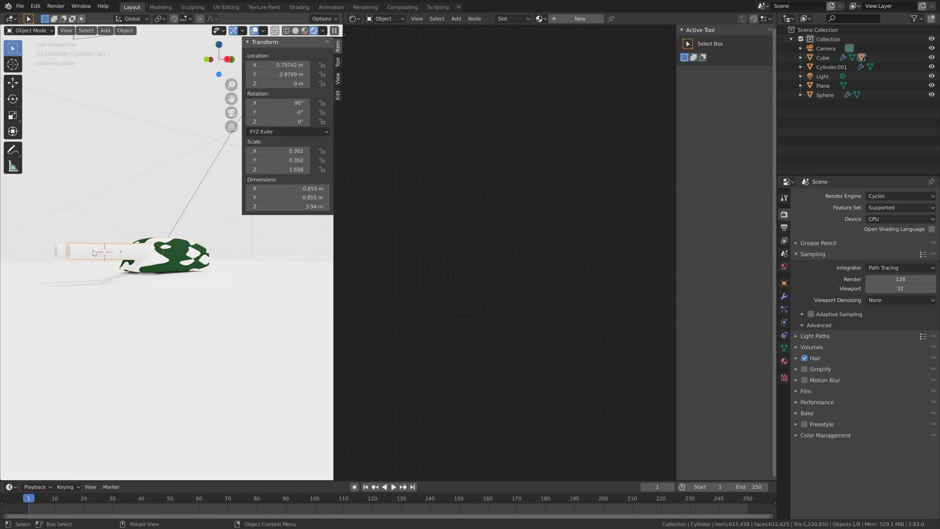
left_click(783, 361)
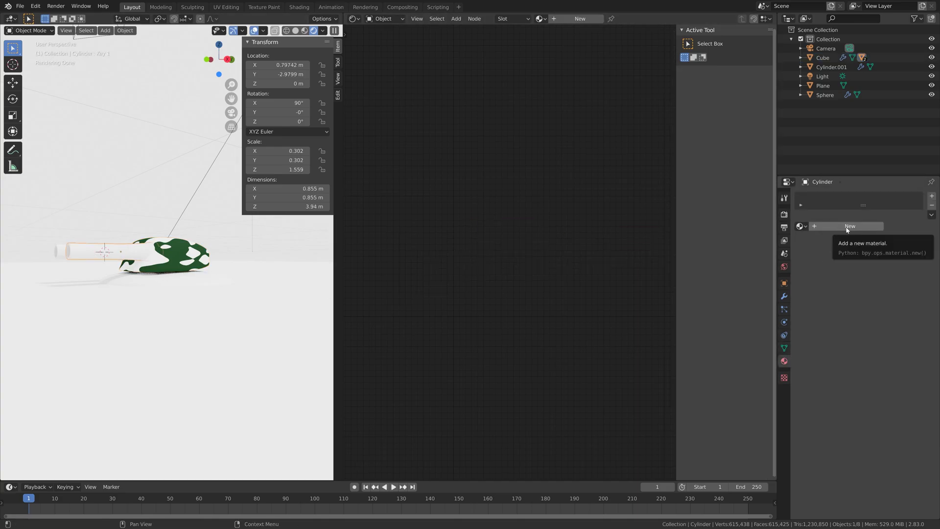
Give the barrel a new Diffuse BSDF material, roughness 0, coloured with the sampled camo green.
key("shift+alt+z")
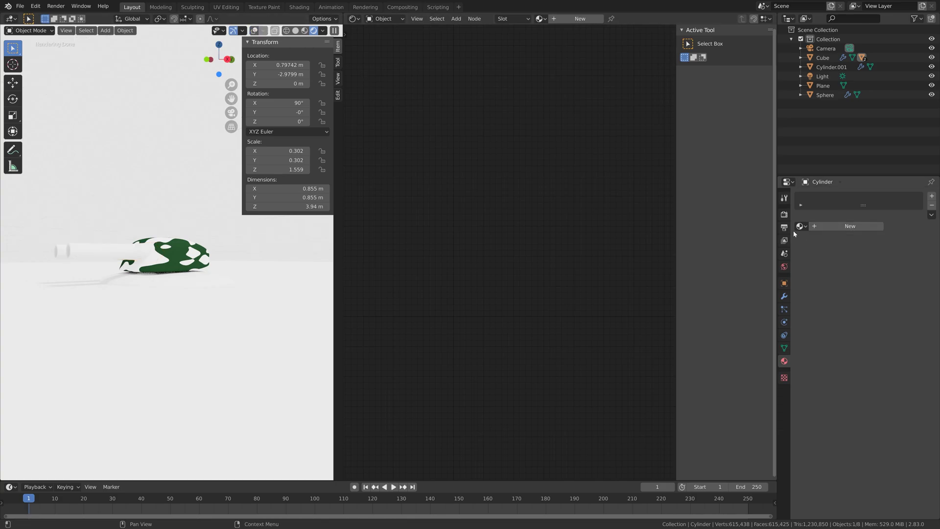
left_click(841, 225)
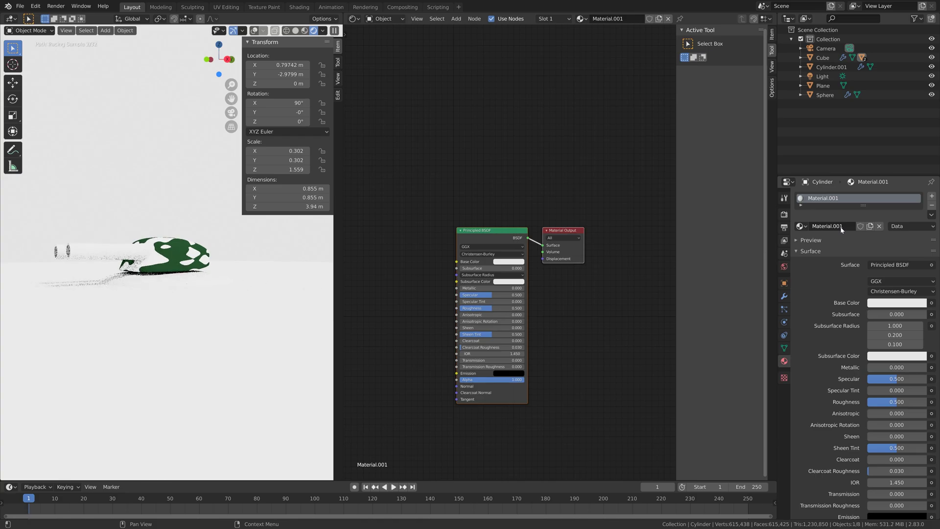
left_click(878, 263)
left_click(839, 313)
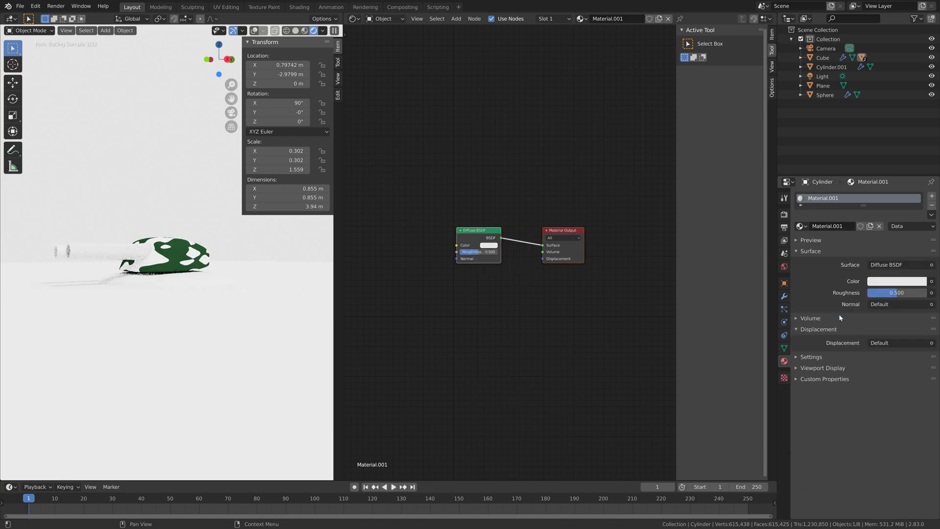
left_click_drag(897, 296, 869, 296)
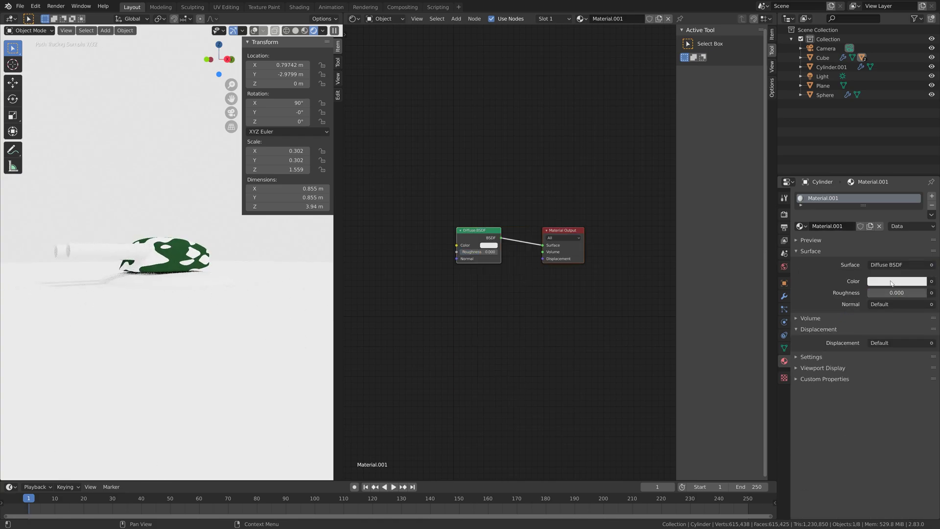
left_click(896, 281)
left_click(916, 238)
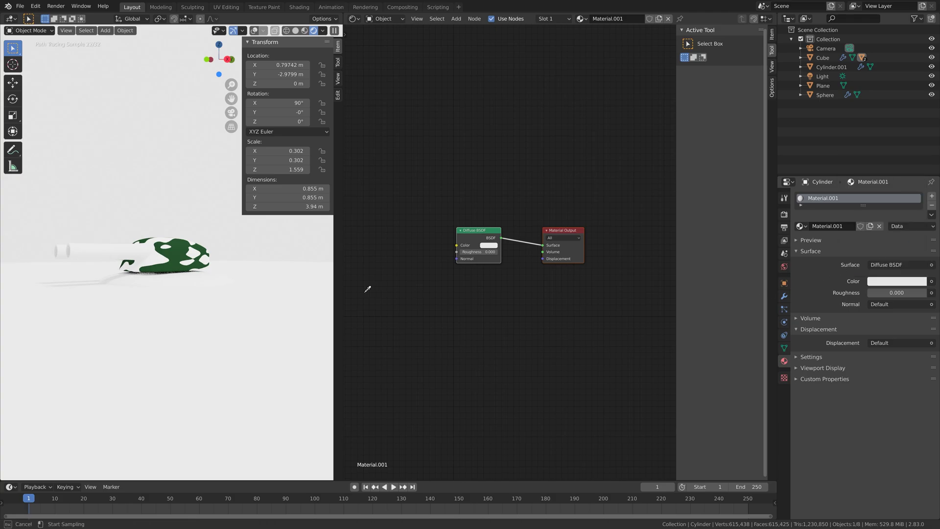
left_click(181, 245)
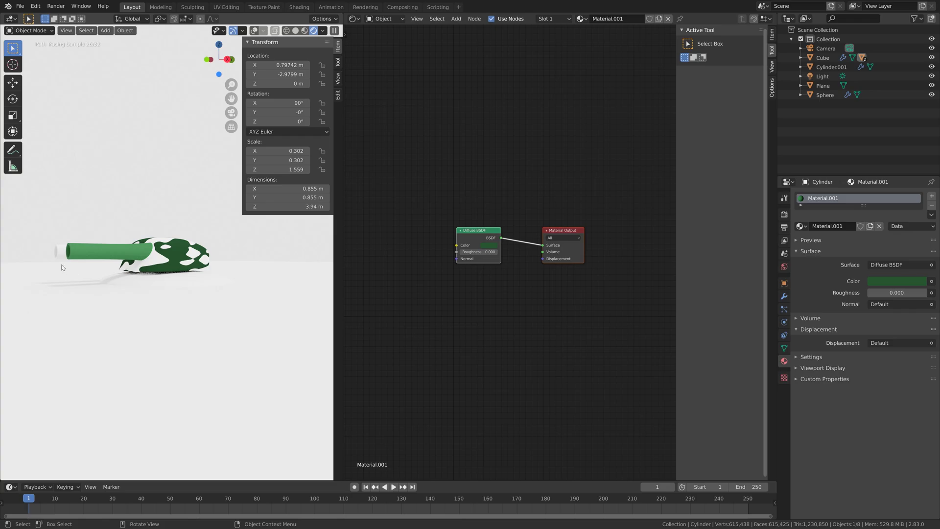
Duplicate the barrel cylinder and place the second barrel beside the first.
key("shift+d")
left_click(204, 281)
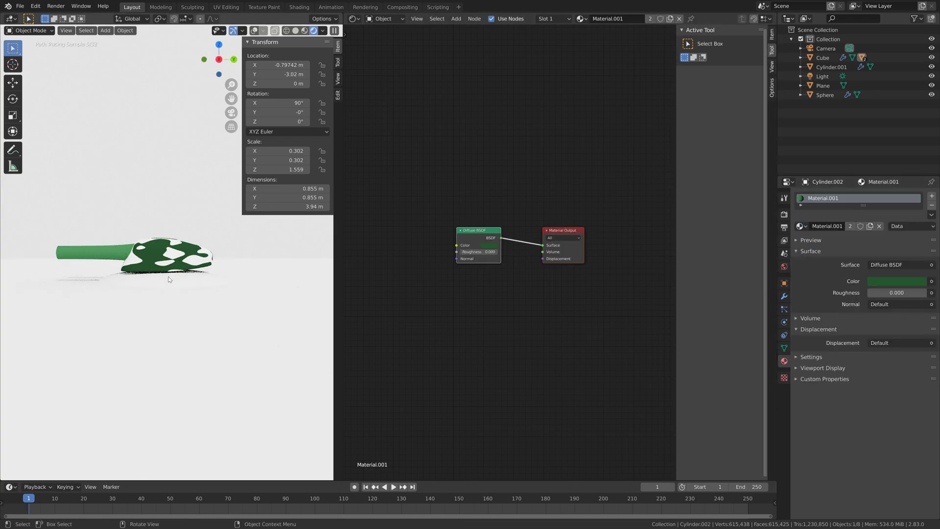
scroll(181, 269, "up", 5)
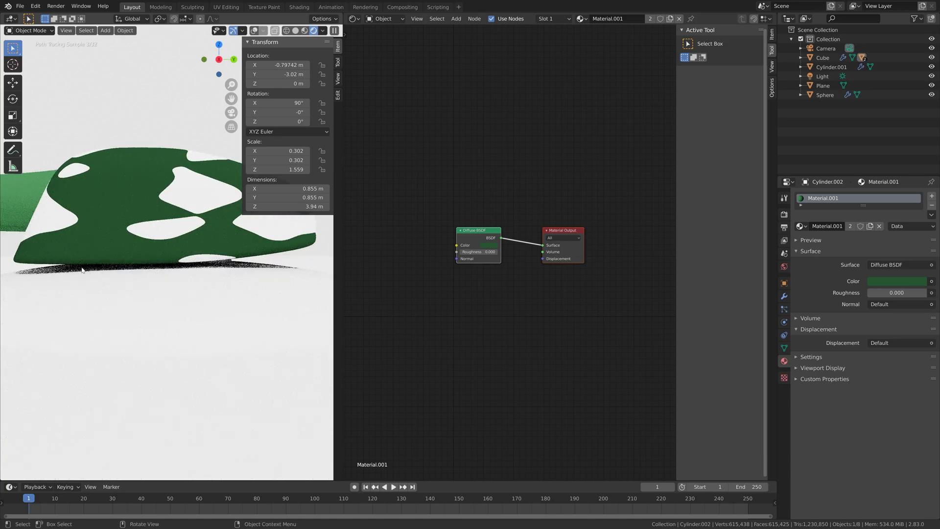
left_click(187, 266)
left_click(295, 30)
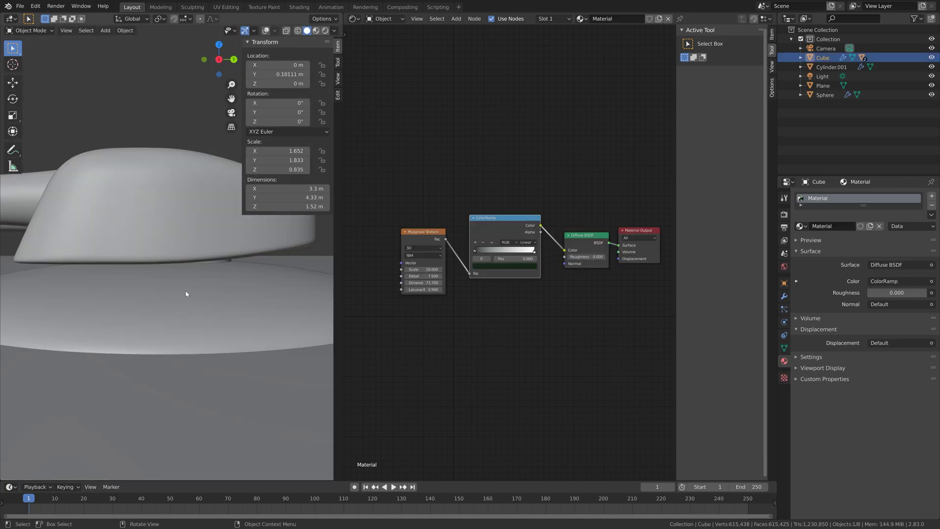
Assign Material.001 to the turret ring and the flat base disc.
left_click(225, 260)
left_click(265, 30)
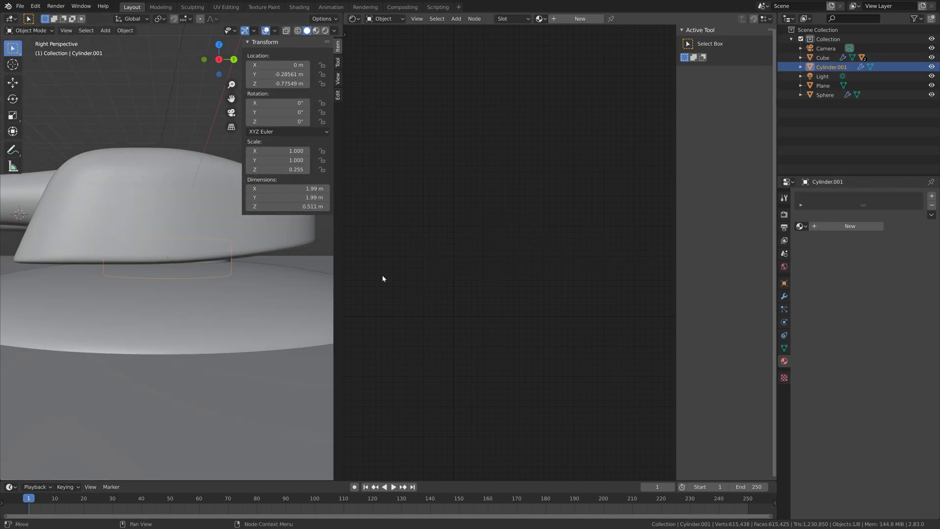
left_click(801, 225)
left_click(823, 249)
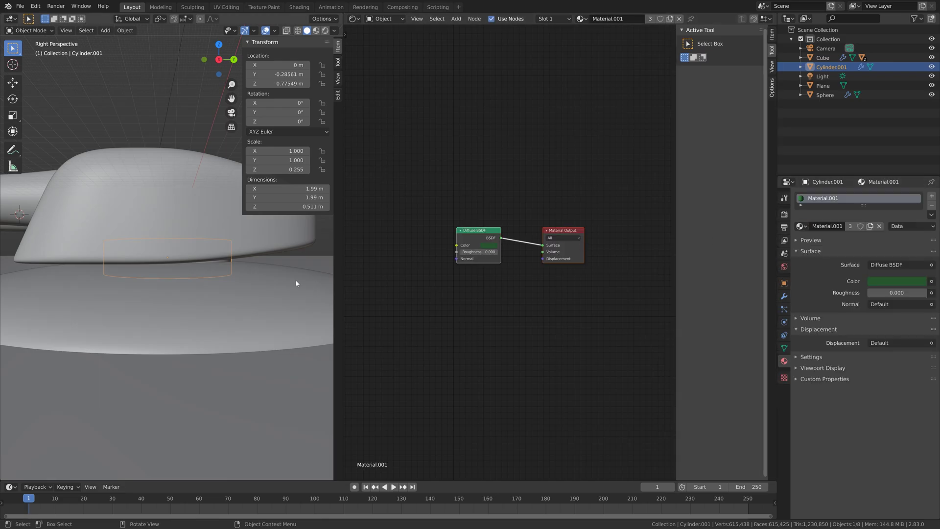
left_click(299, 278)
left_click(801, 226)
left_click(823, 248)
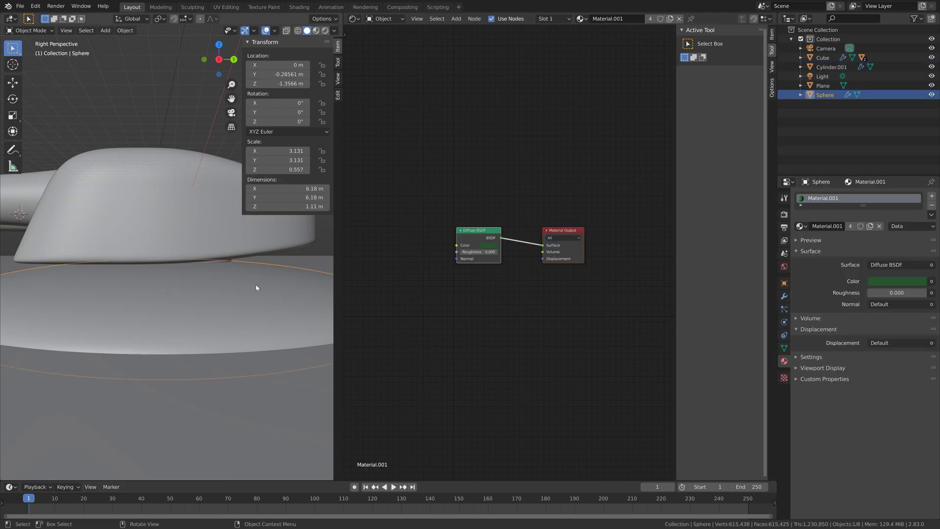
In rendered view, darken Material.001's green to an HSV value of 0.204.
scroll(256, 283, "down", 5)
middle_click_drag(216, 282, 254, 271)
key("z")
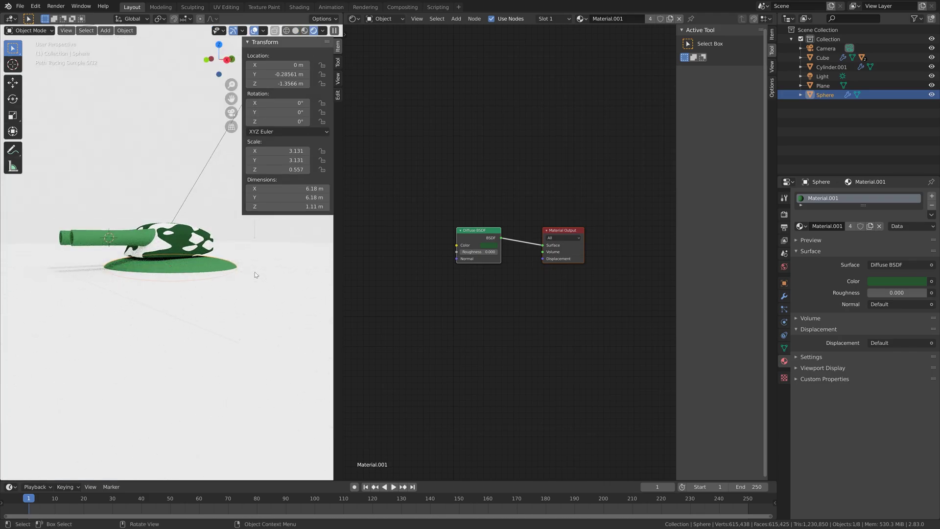
scroll(254, 271, "up", 3)
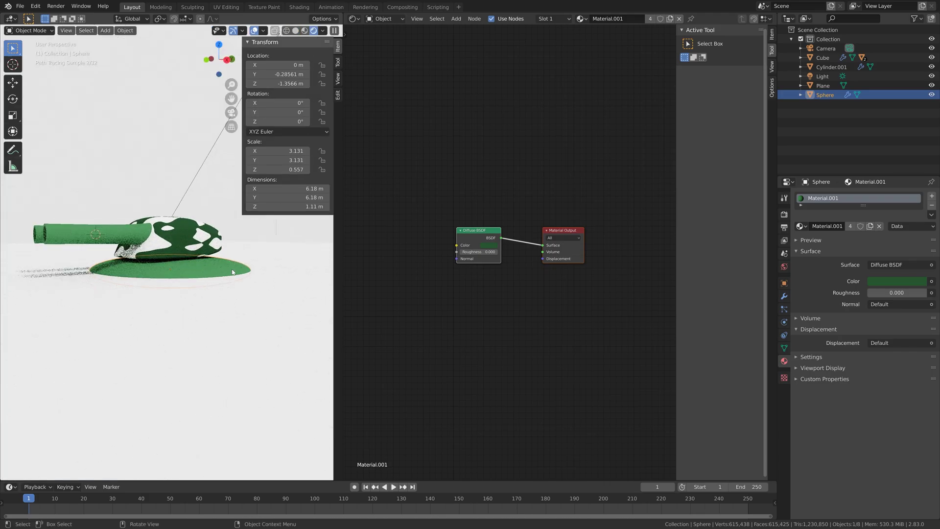
left_click(887, 279)
left_click(915, 240)
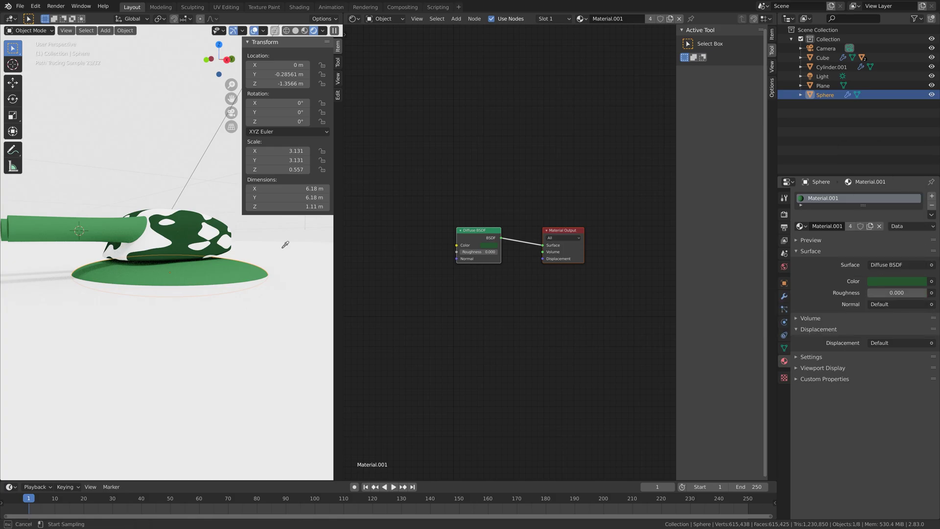
left_click(181, 229)
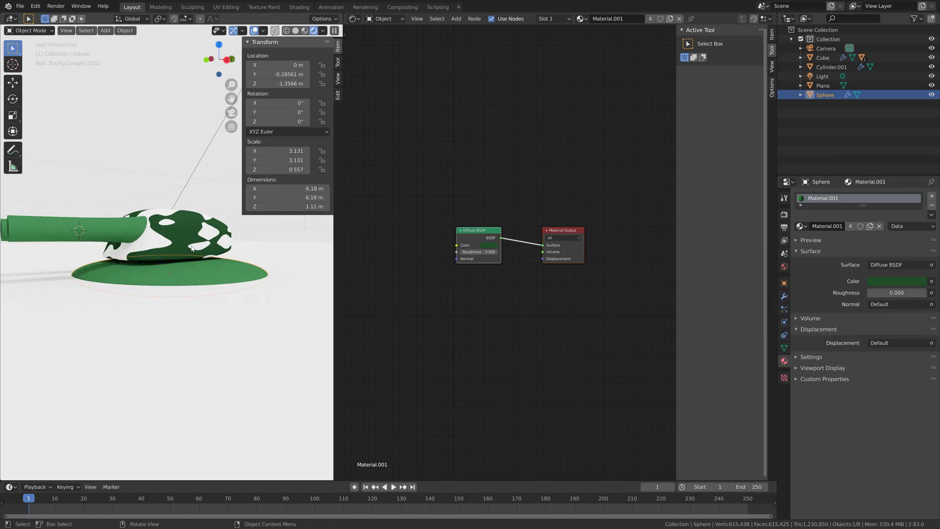
left_click(902, 282)
mouse_move(876, 258)
left_mouse_down()
mouse_move(866, 258)
mouse_move(885, 258)
mouse_move(874, 258)
left_mouse_up()
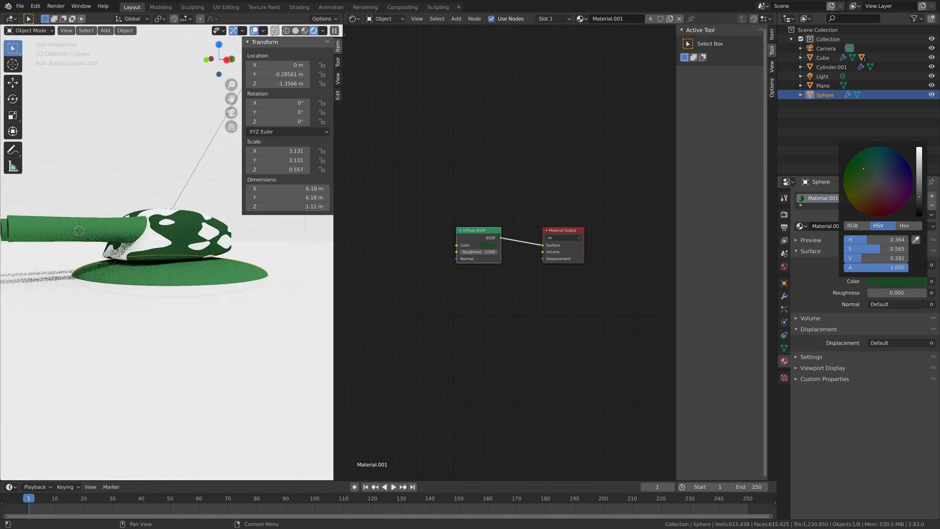
mouse_move(167, 307)
middle_mouse_down()
mouse_move(186, 304)
mouse_move(175, 306)
middle_mouse_up()
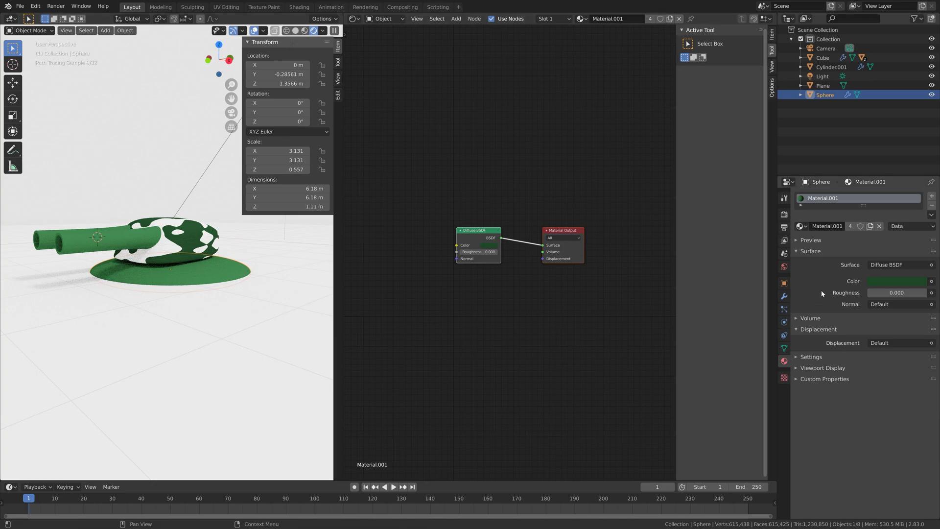
left_click(876, 281)
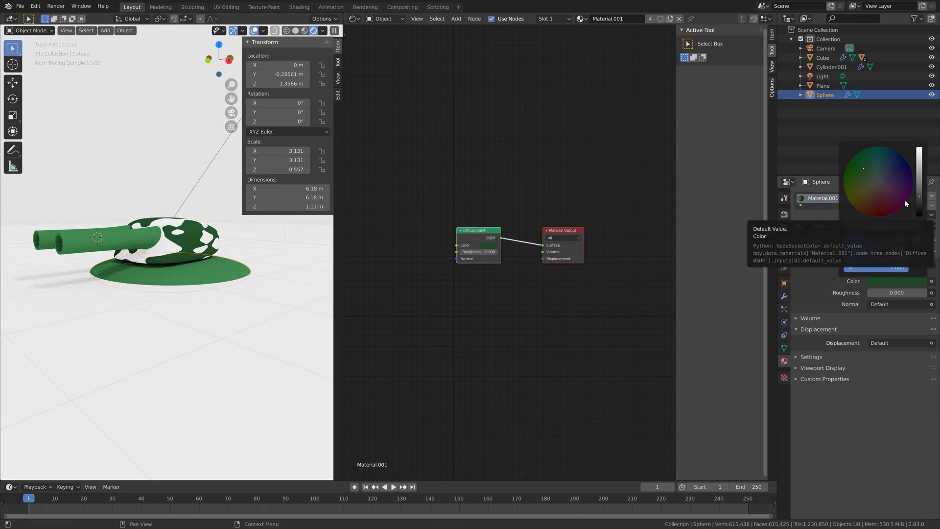
left_click(920, 202)
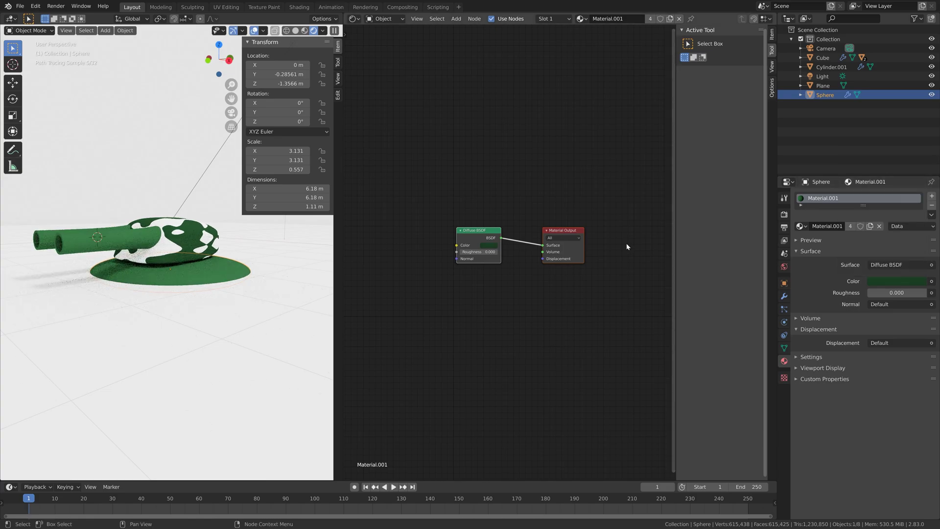
Save the scene as tut4.blend.
left_click(20, 6)
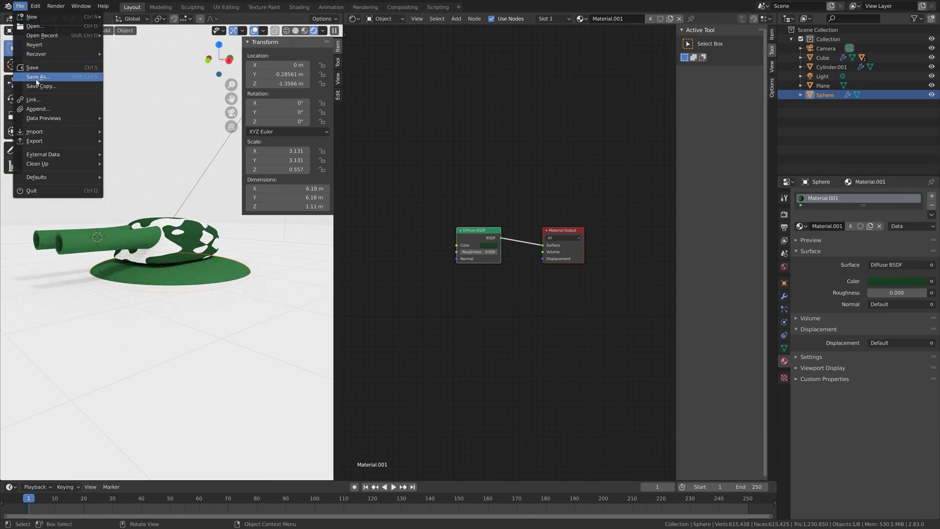
left_click(34, 79)
left_click(560, 438)
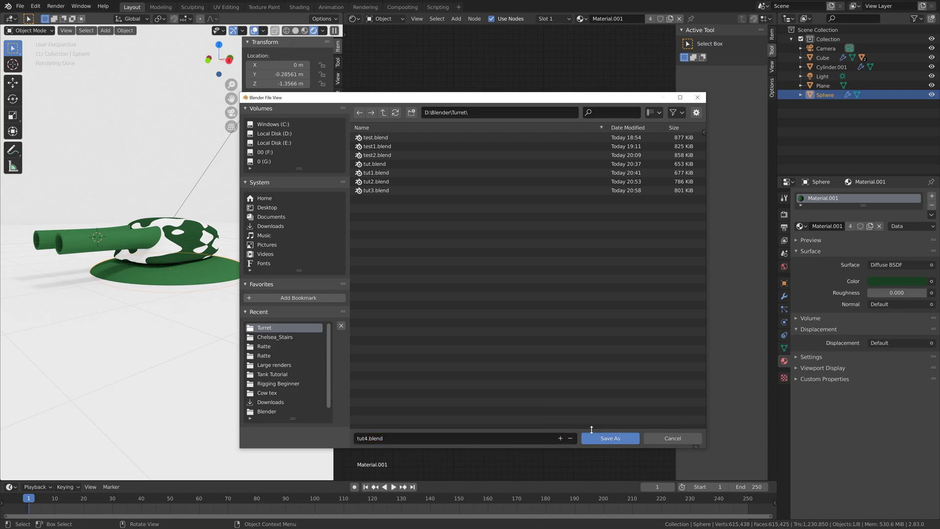
left_click(597, 438)
Look through the camera, enable Lock Camera to View, and frame the tank from a low side angle.
key("ctrl+alt+KP_0")
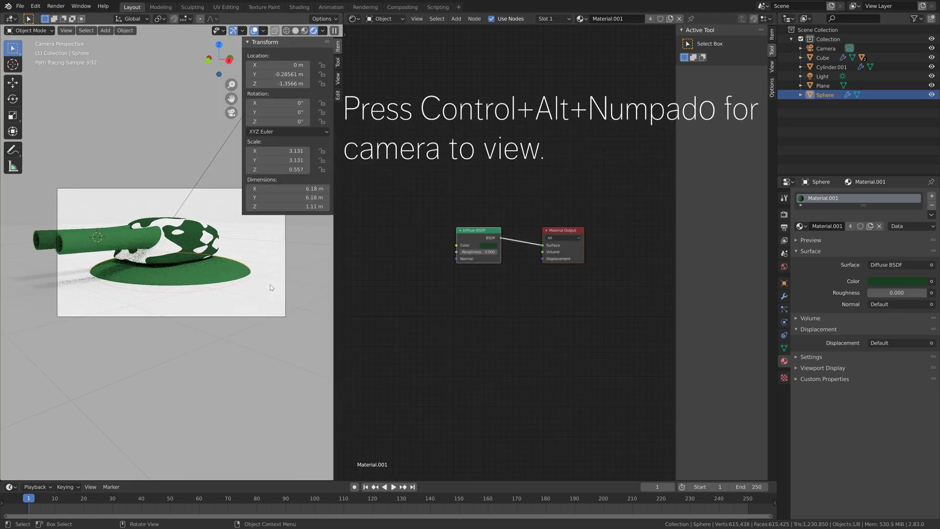
left_click_drag(339, 254, 578, 132)
left_click(578, 79)
left_click(565, 155)
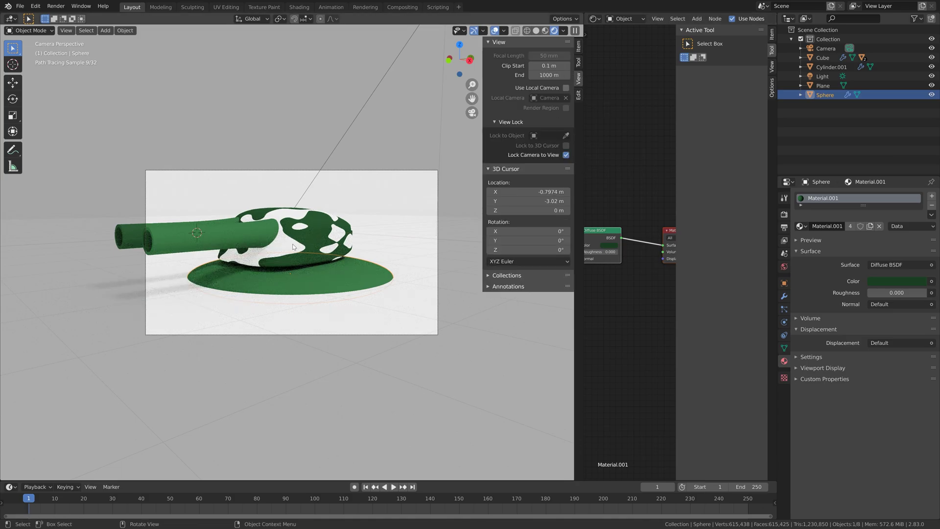
scroll(294, 246, "down", 2)
middle_click_drag(294, 245, 332, 236, "shift")
Keyframe the turret dome's rotation at 0° on frame 50.
left_click(537, 31)
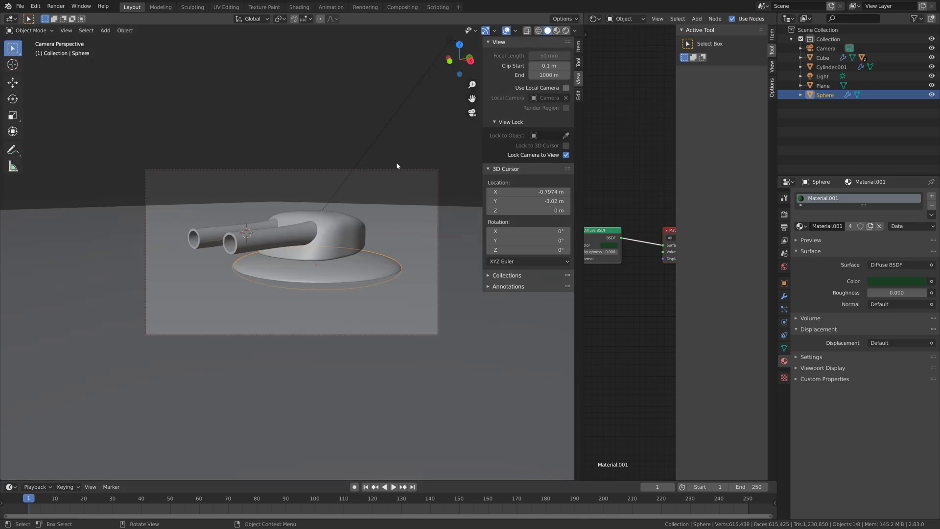
left_click(345, 227)
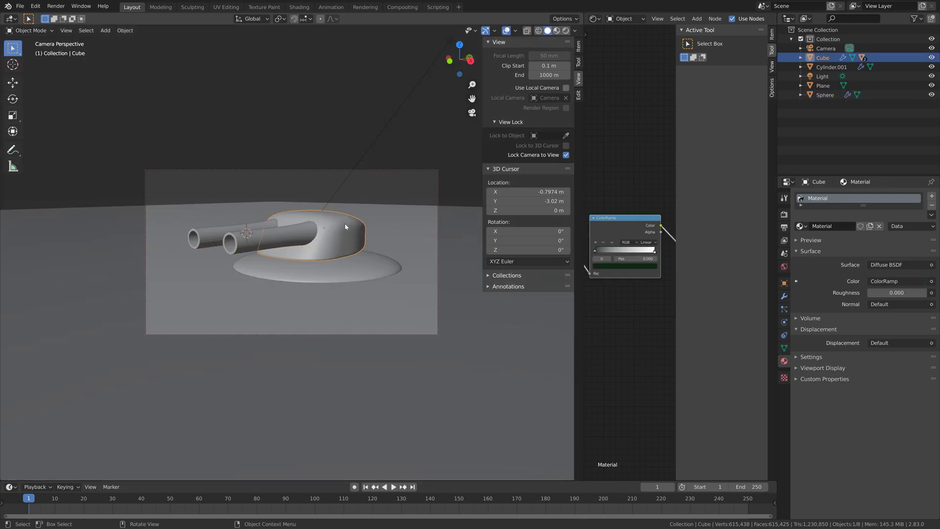
left_click(170, 498)
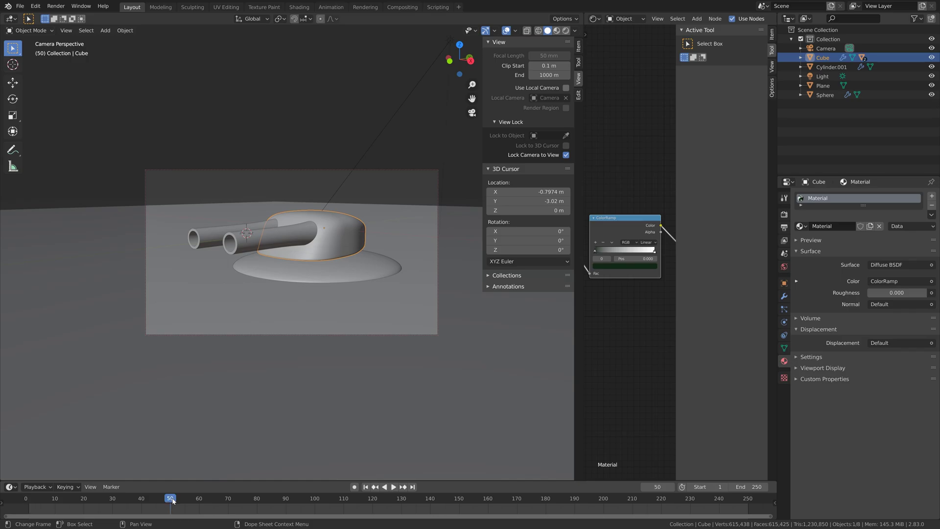
left_click(578, 46)
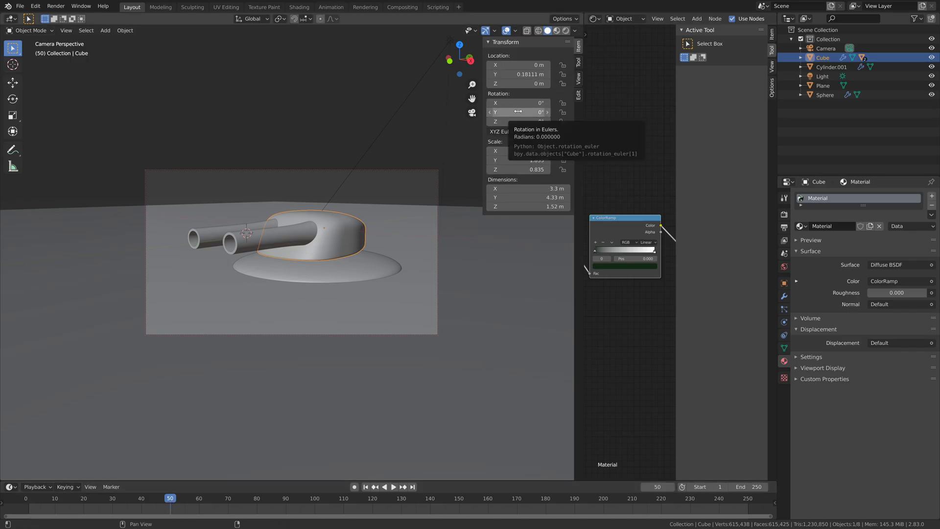
key("i")
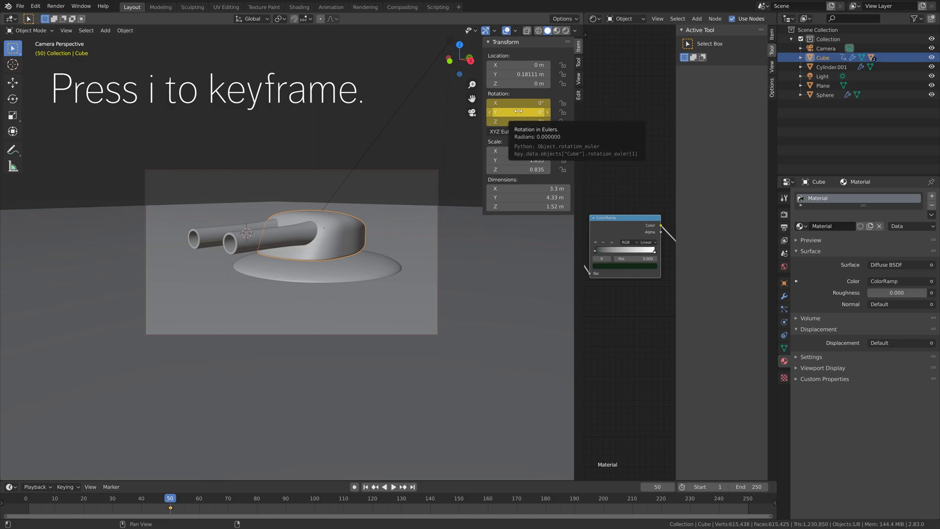
Rotate the turret −36.2° about Z on frame 110 and keyframe it.
left_click(345, 498)
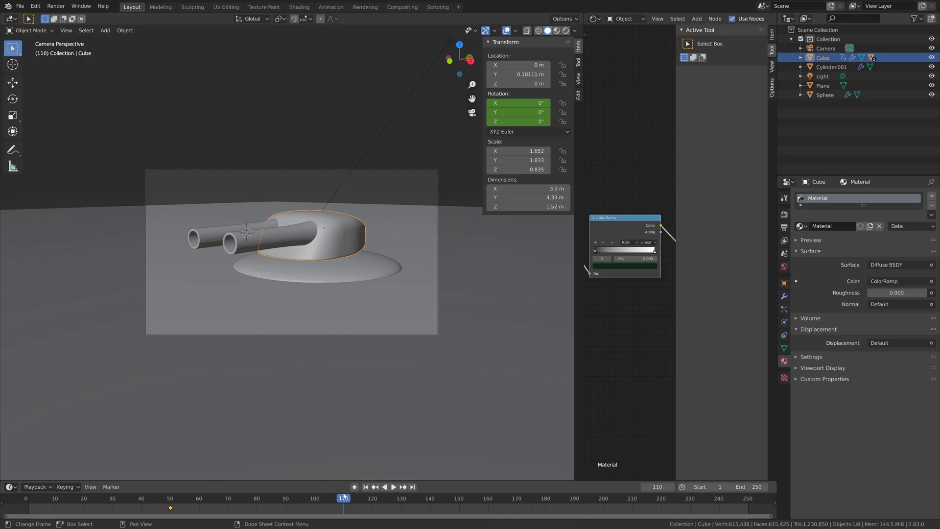
key("r")
key("z")
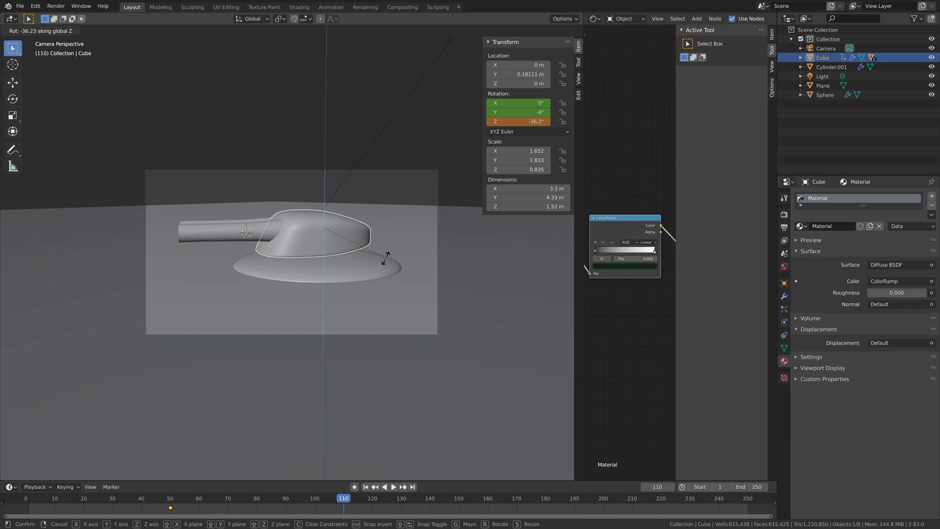
left_click(386, 260)
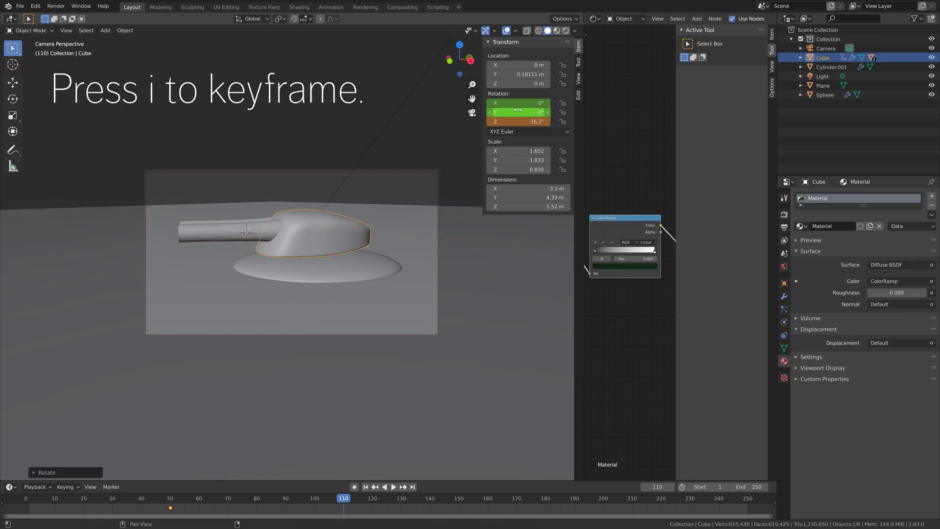
key("i")
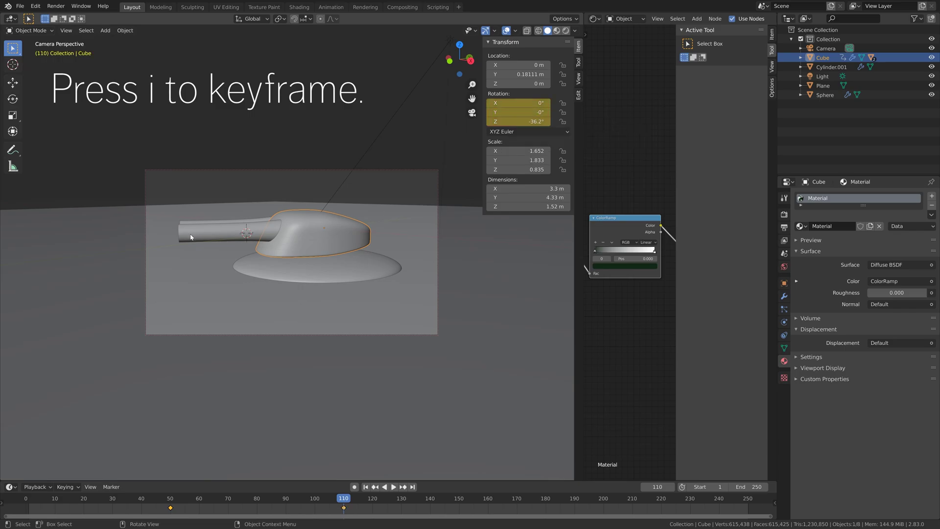
left_click(401, 498)
left_click(221, 237)
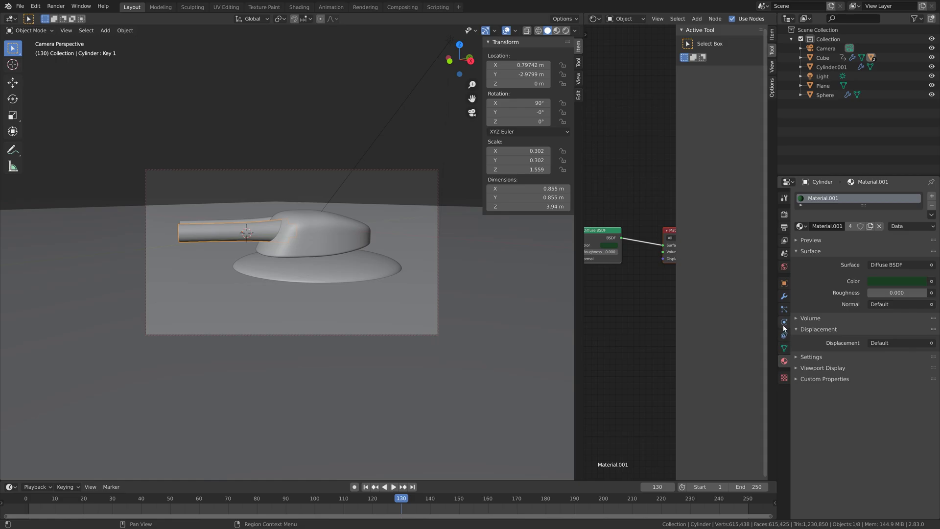
Keyframe the barrel's Key 1 shape key at 0 on frame 130 and 1 on frame 135.
left_click(783, 348)
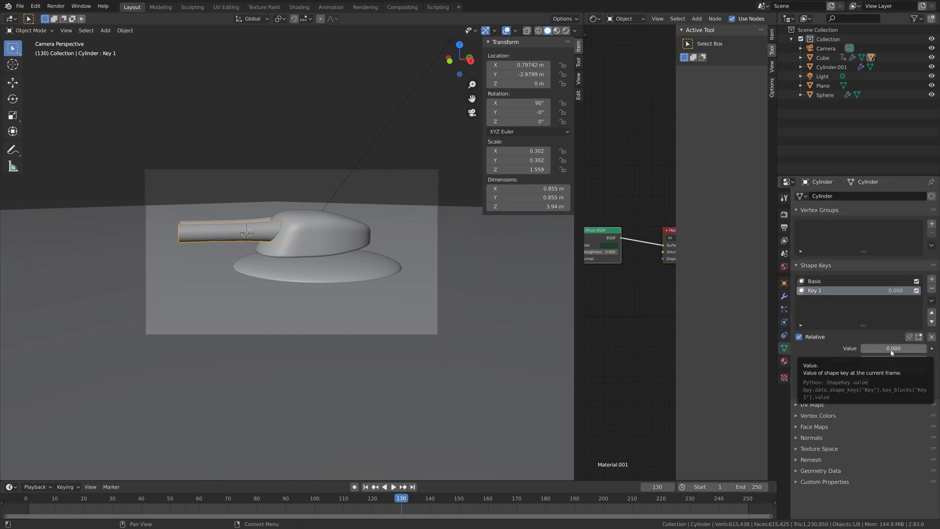
key("i")
double_click(656, 486)
type("135")
key("Return")
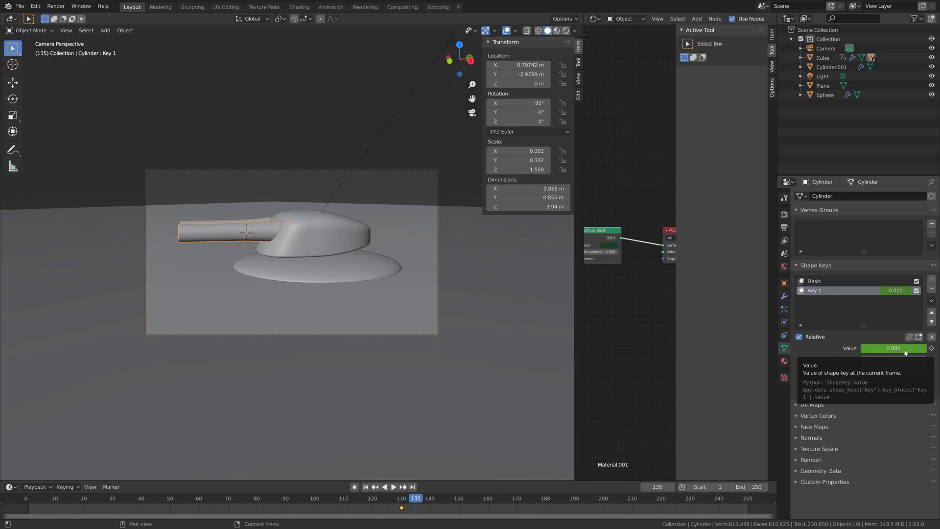
left_click_drag(905, 352, 893, 348)
key("i")
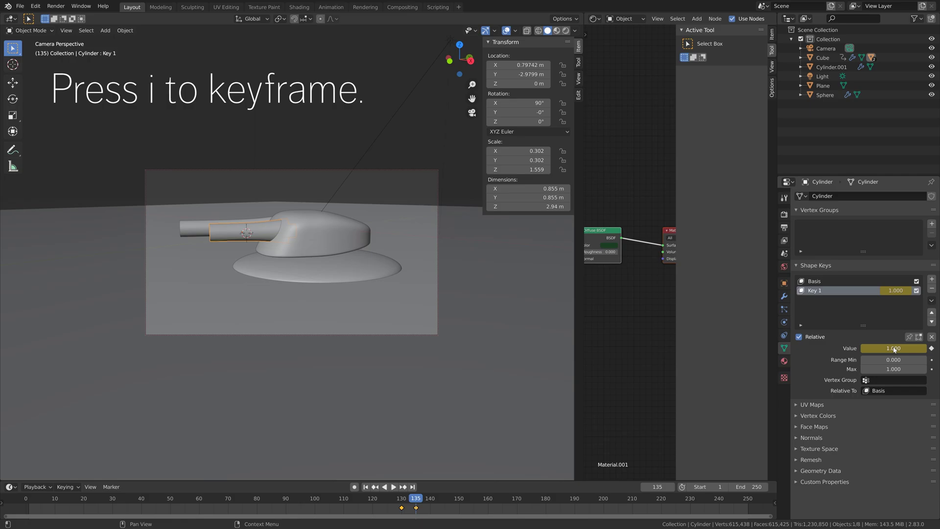
Play the animation to preview the recoil, then return to frame 135.
left_click(392, 487)
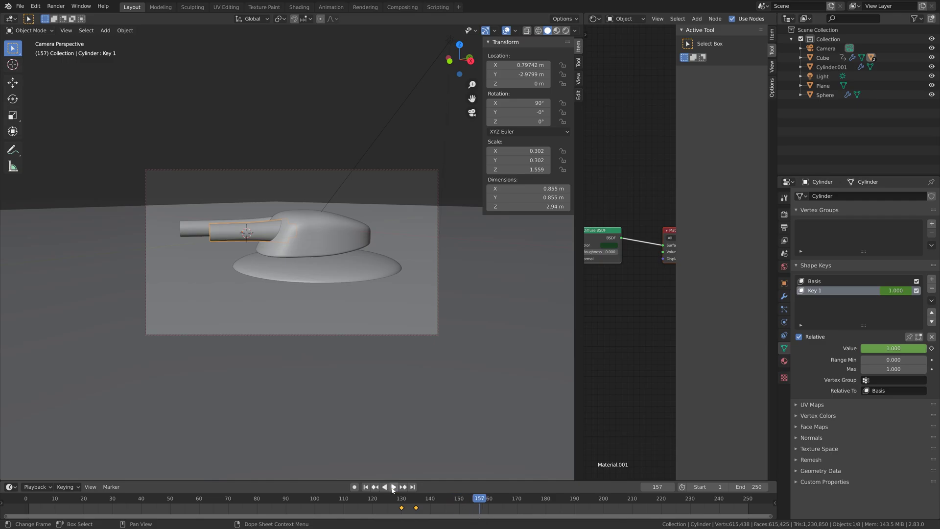
key("Escape")
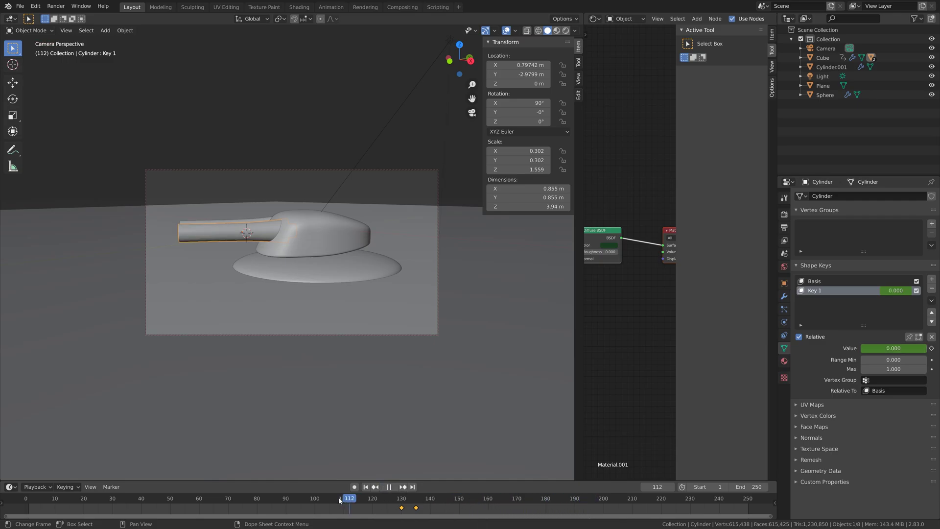
left_click(390, 487)
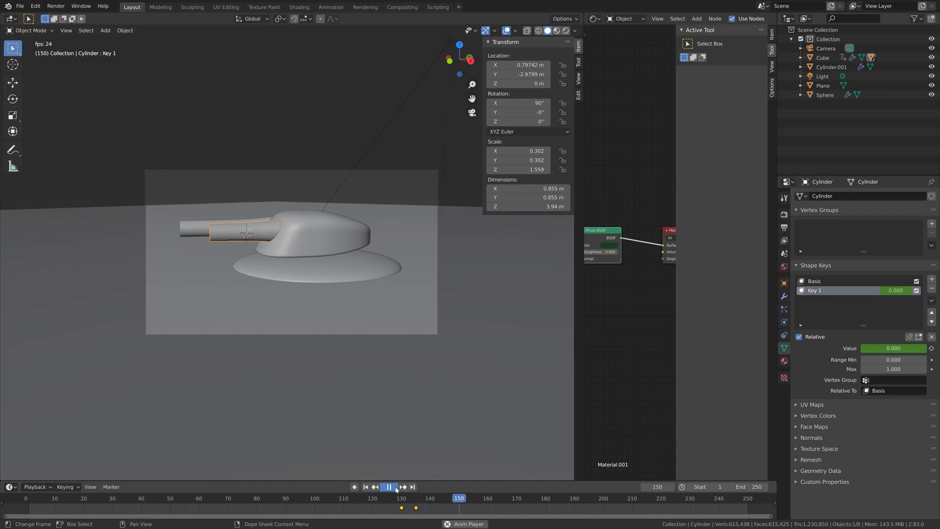
left_click(396, 487)
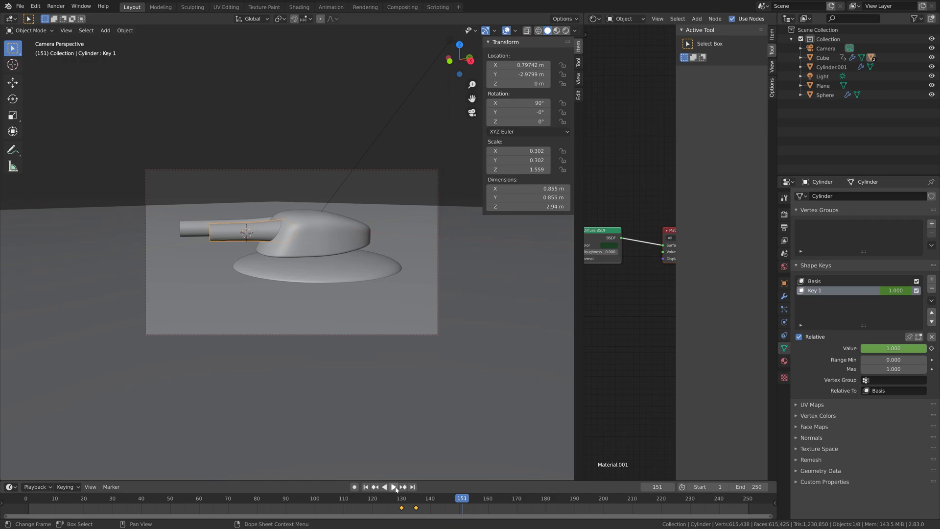
left_click(394, 487)
left_click(416, 503)
Keyframe Key 1 back to 0 on frame 145 and replay the recoil.
left_click(443, 502)
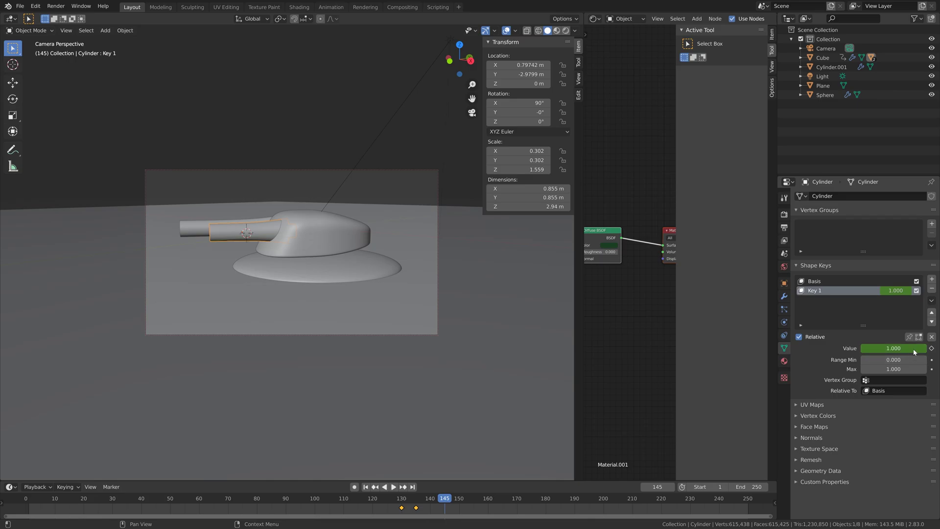
left_click_drag(914, 351, 886, 349)
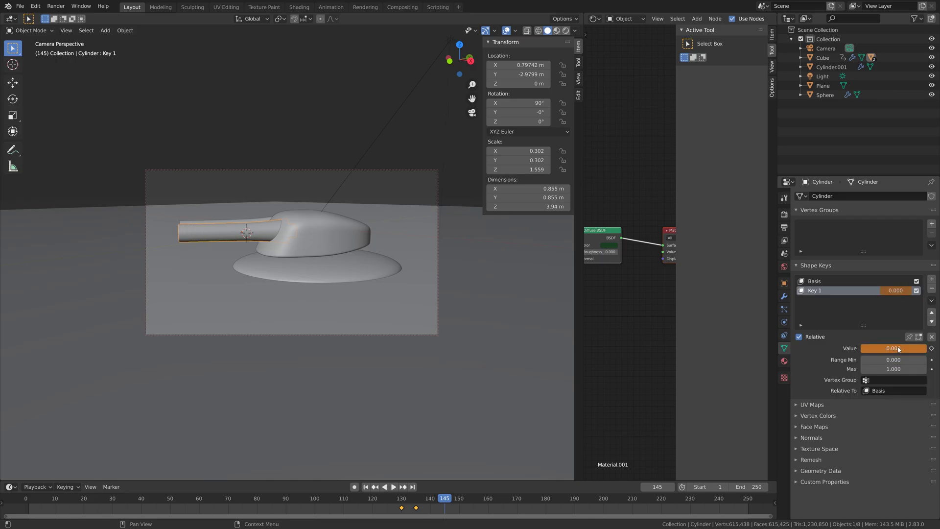
key("i")
left_click(415, 502)
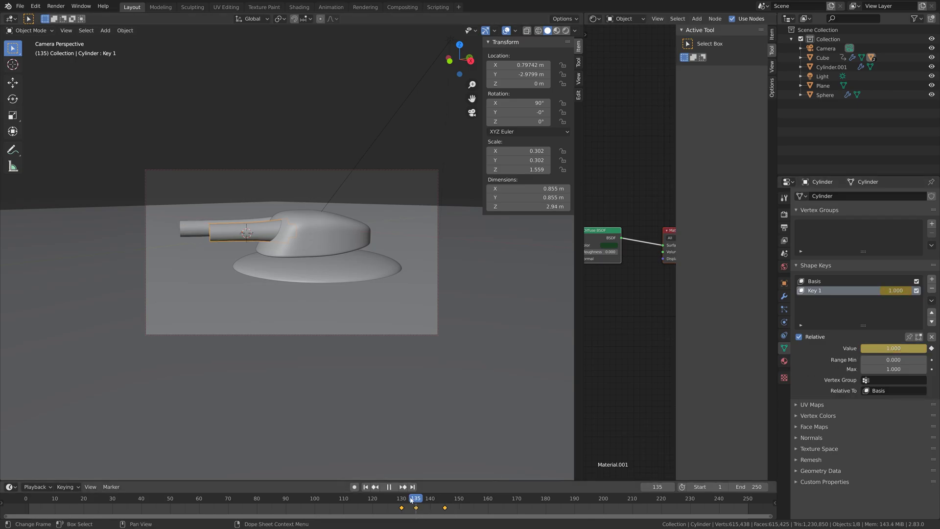
left_click(396, 487)
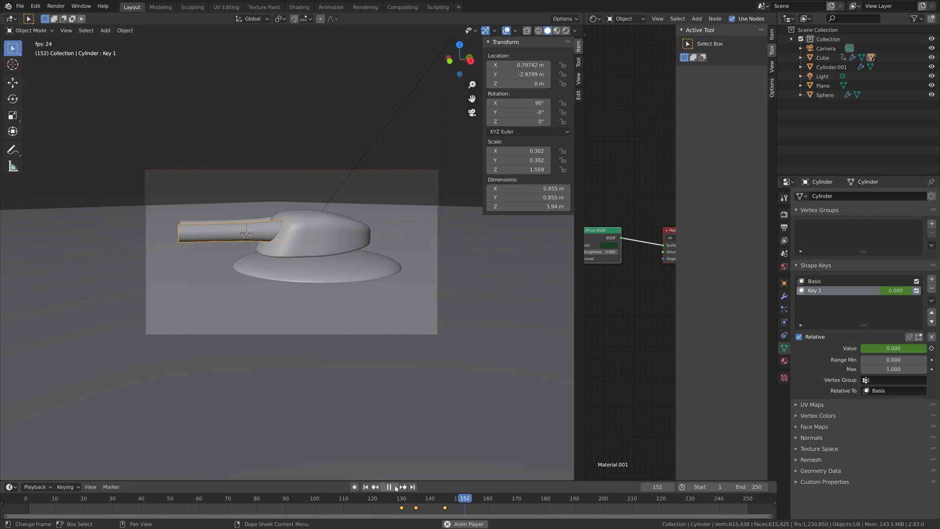
left_click(395, 487)
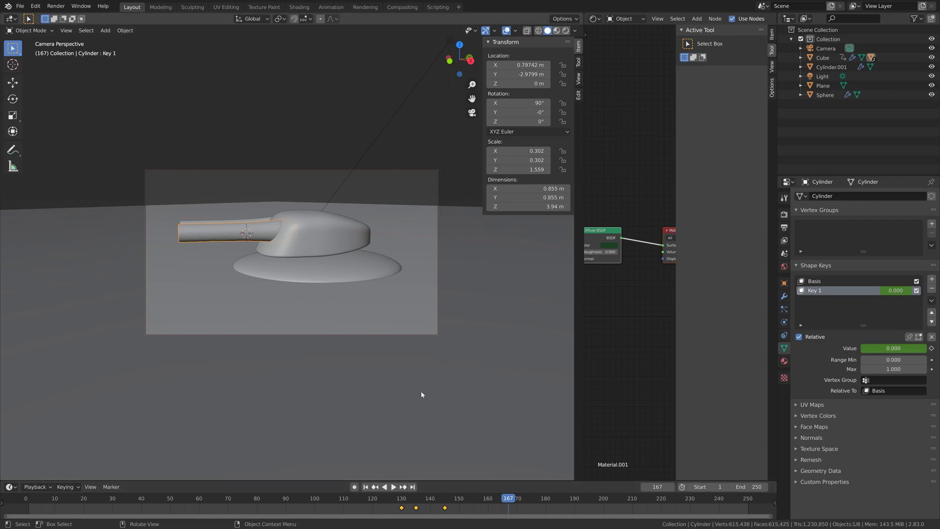
Keyframe the second barrel's Key 1 shape key at 0 on frame 133.
left_click(249, 221)
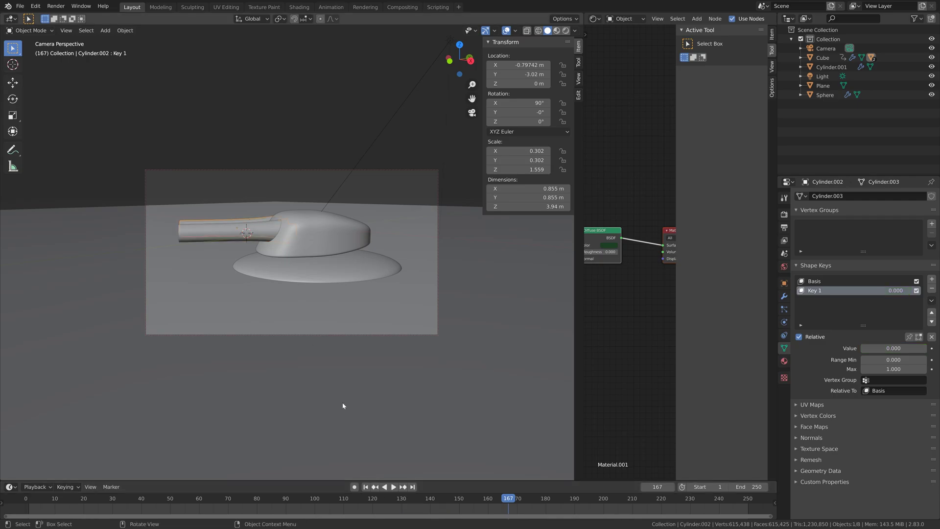
left_click_drag(411, 499, 415, 500)
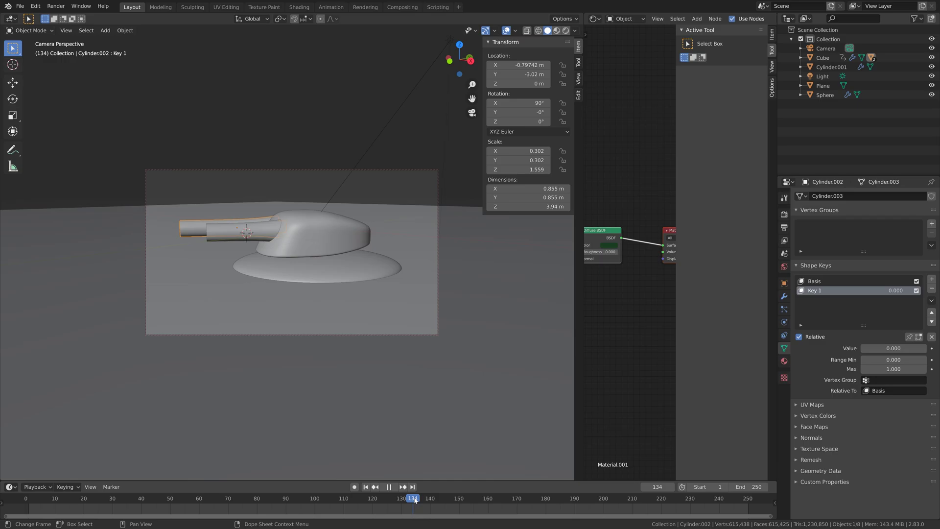
left_click(643, 487)
left_click(643, 487)
left_click(672, 487)
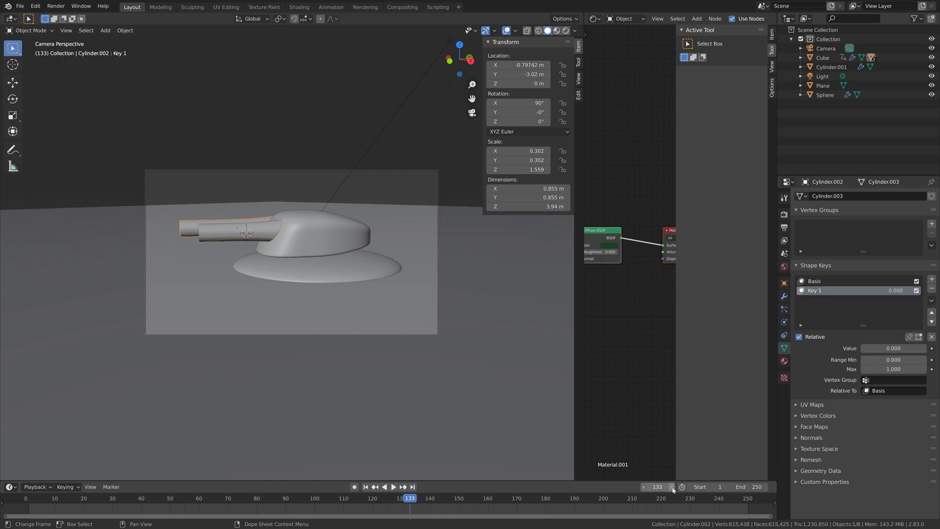
key("i")
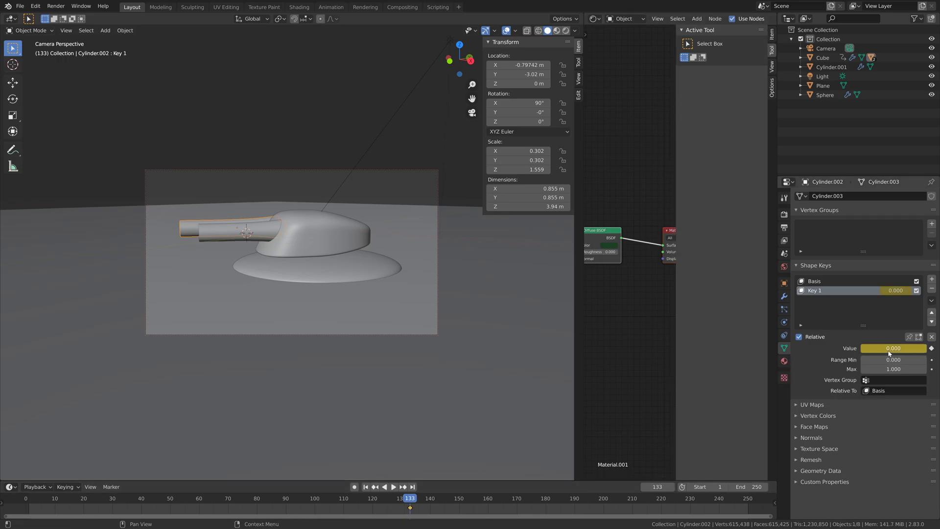
Keyframe the second barrel's Key 1 at 1 on frame 138 and 0 on frame 148.
left_click(657, 487)
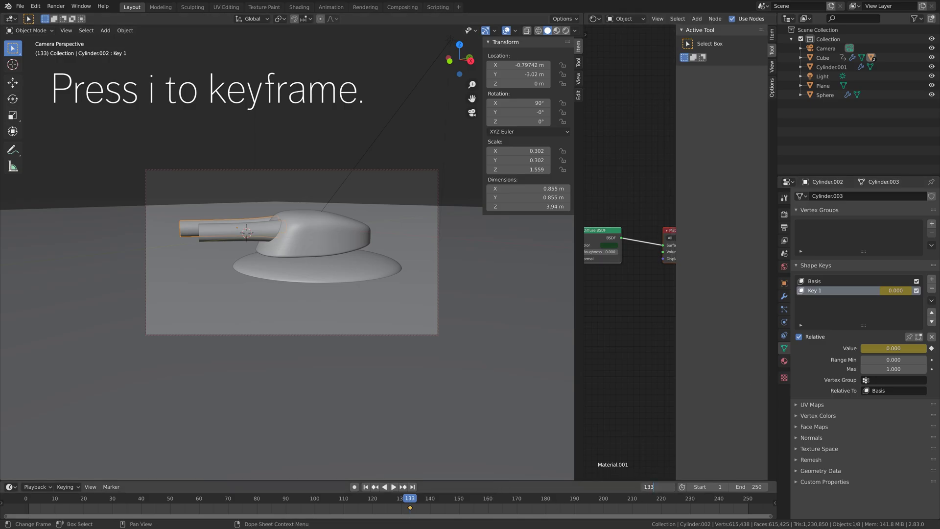
type("138")
key("Return")
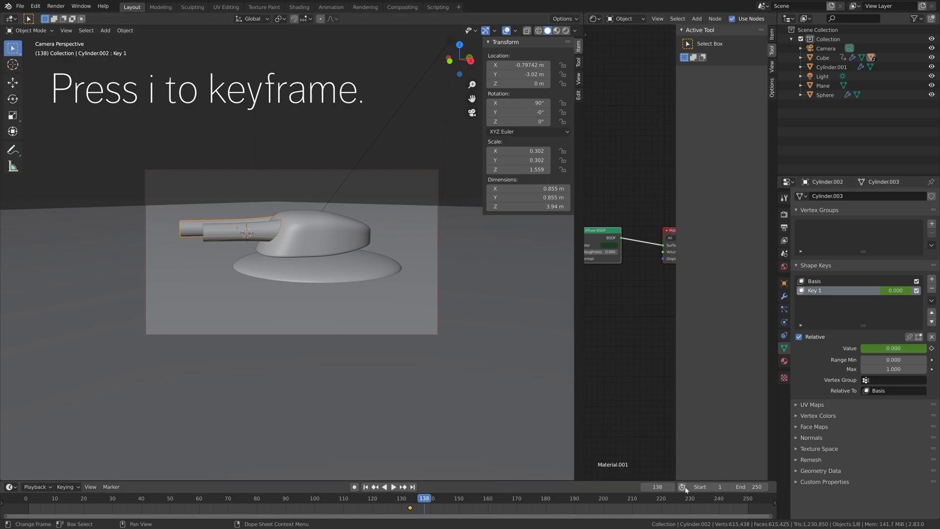
left_click_drag(861, 348, 907, 348)
key("i")
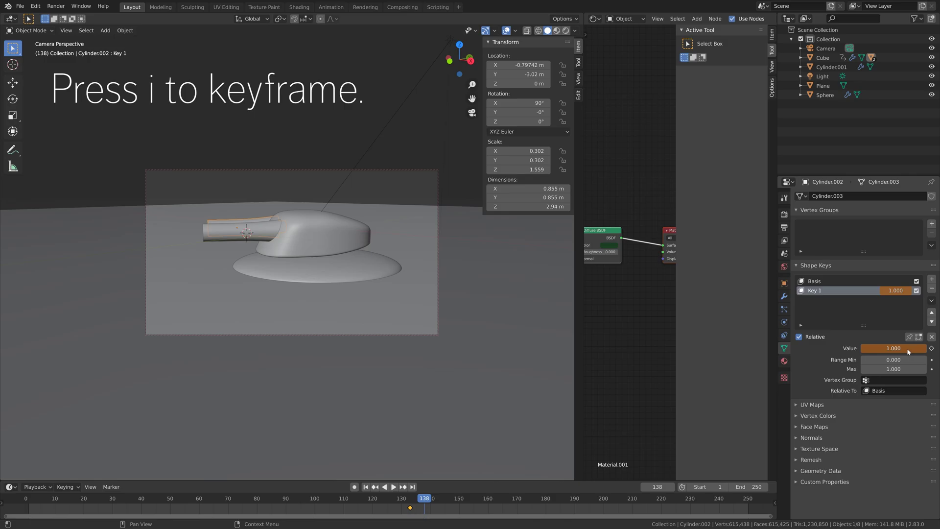
left_click(657, 487)
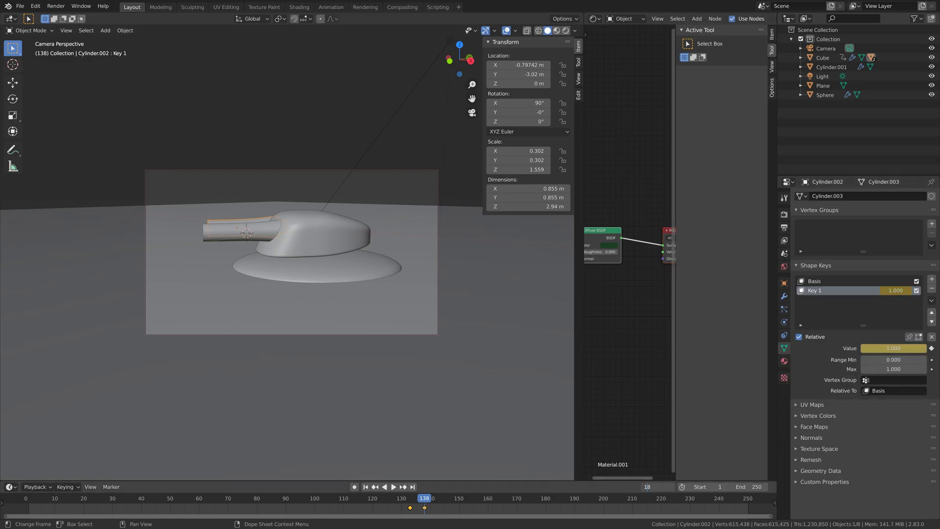
key("Return")
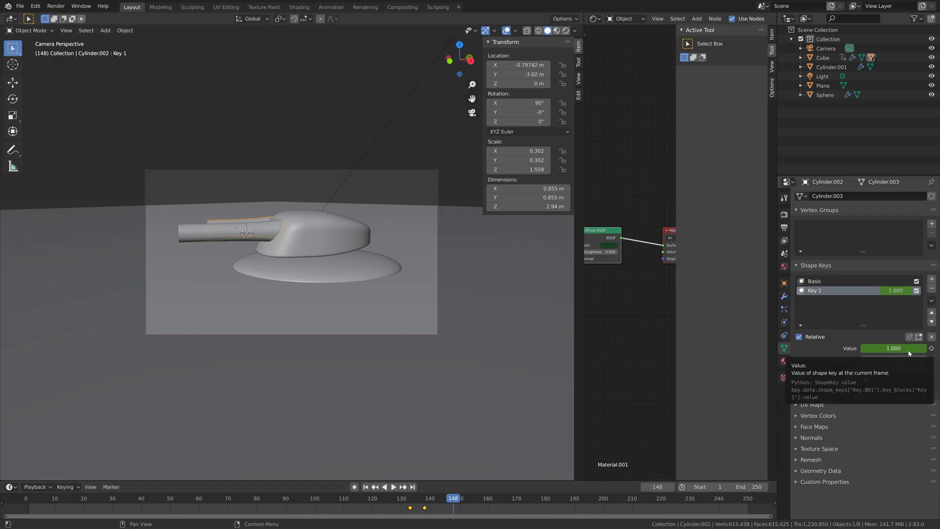
left_click_drag(908, 352, 871, 350)
key("i")
Play back the twin-barrel recoil animation, then preview the scene in rendered shading.
left_click(306, 498)
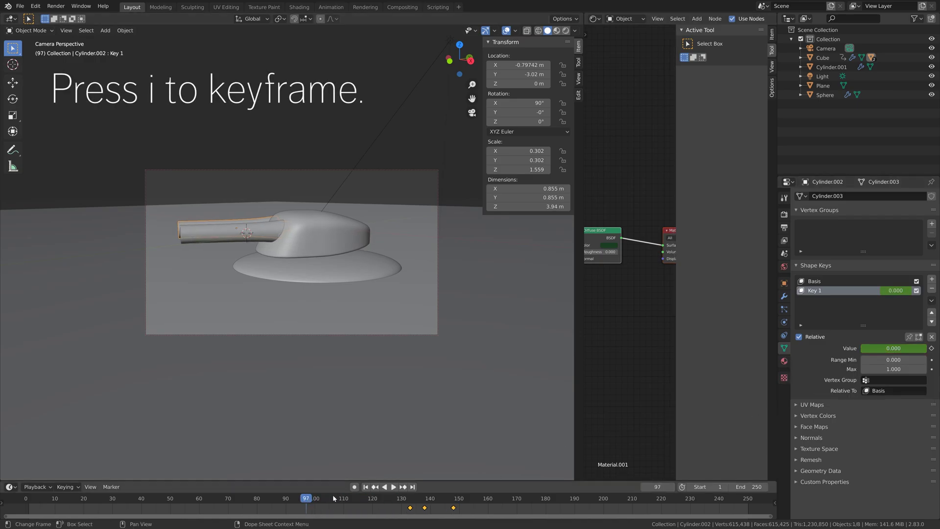
left_click(394, 487)
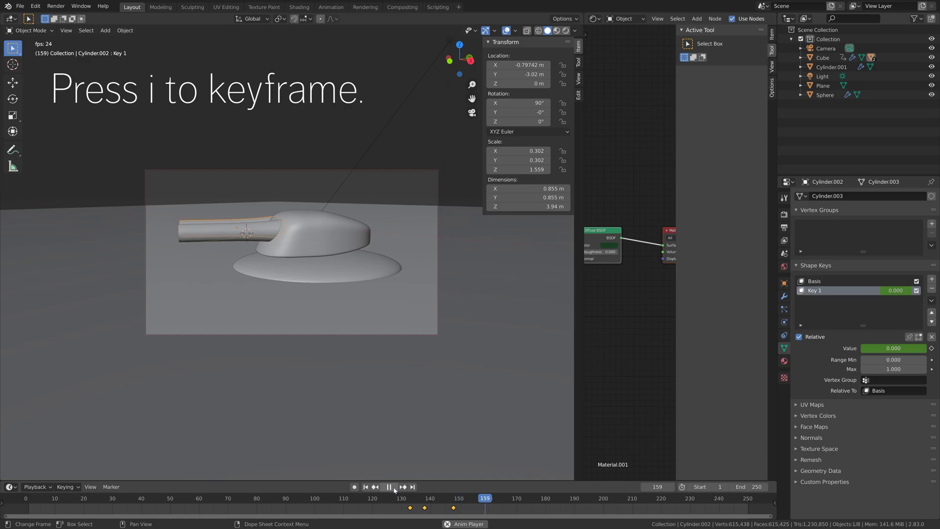
left_click(391, 487)
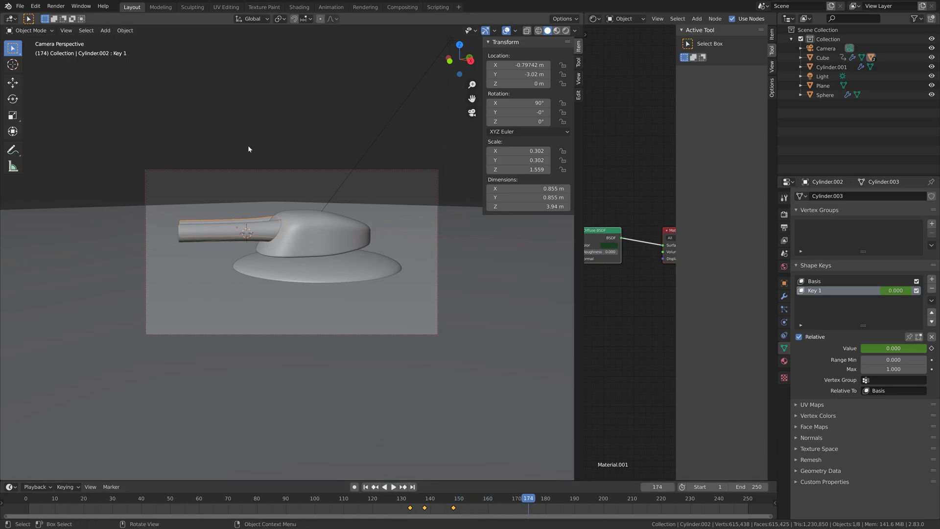
left_click(566, 30)
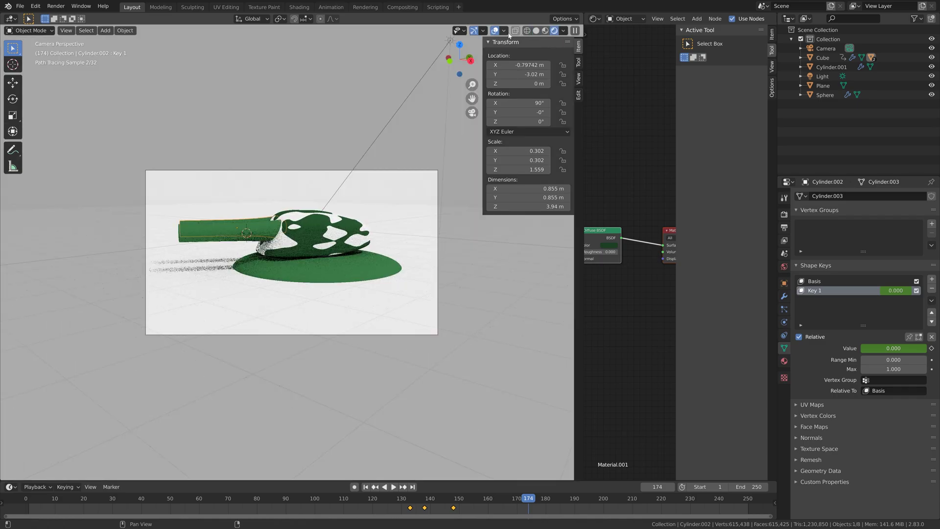
Hide overlays, turn off Lock Camera to View, and save the file as tut5.blend.
left_click(494, 31)
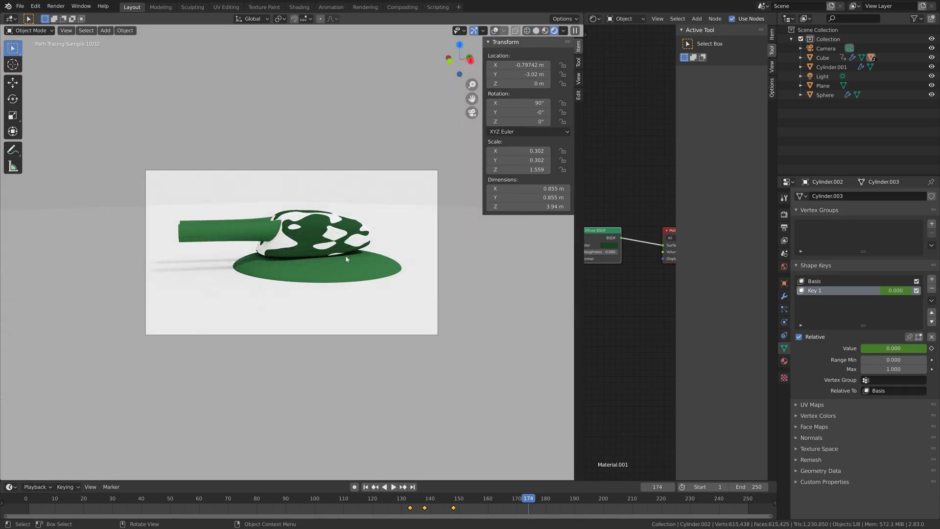
left_click(579, 77)
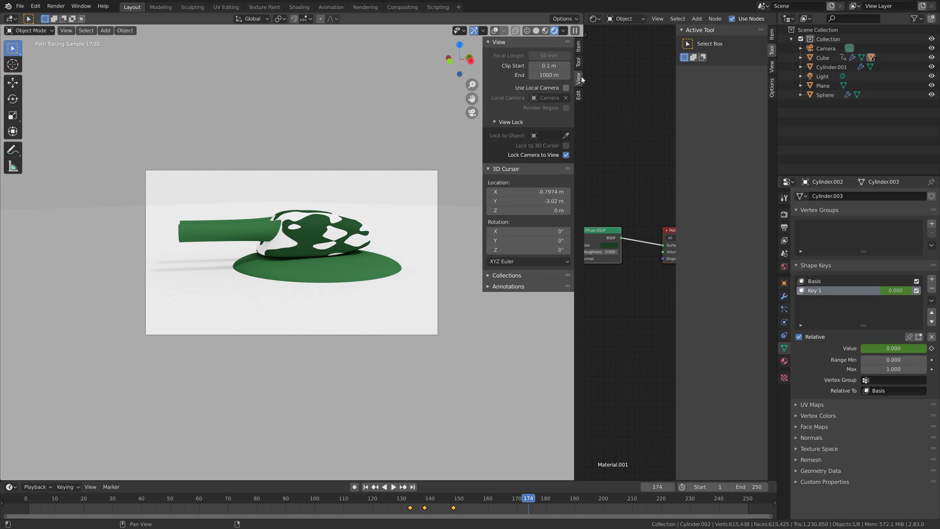
left_click(566, 155)
scroll(300, 233, "up", 5)
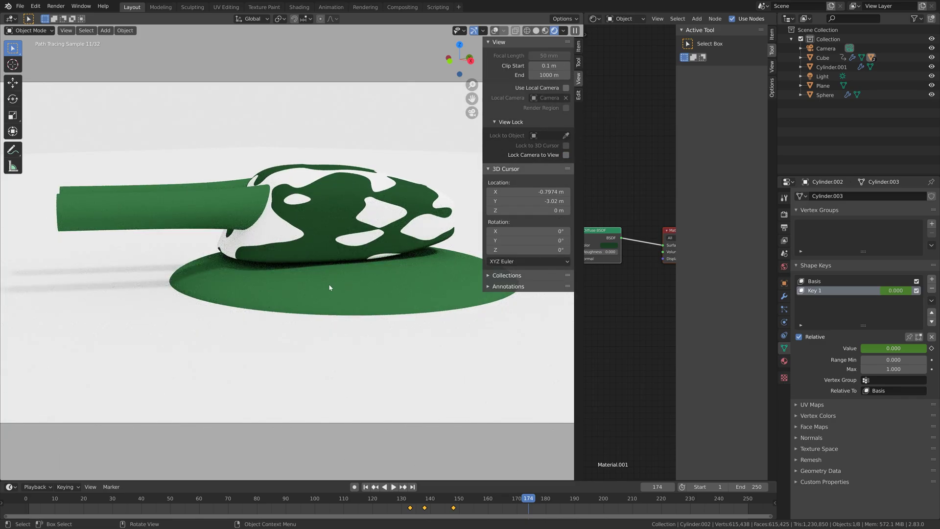
scroll(329, 288, "down", 5)
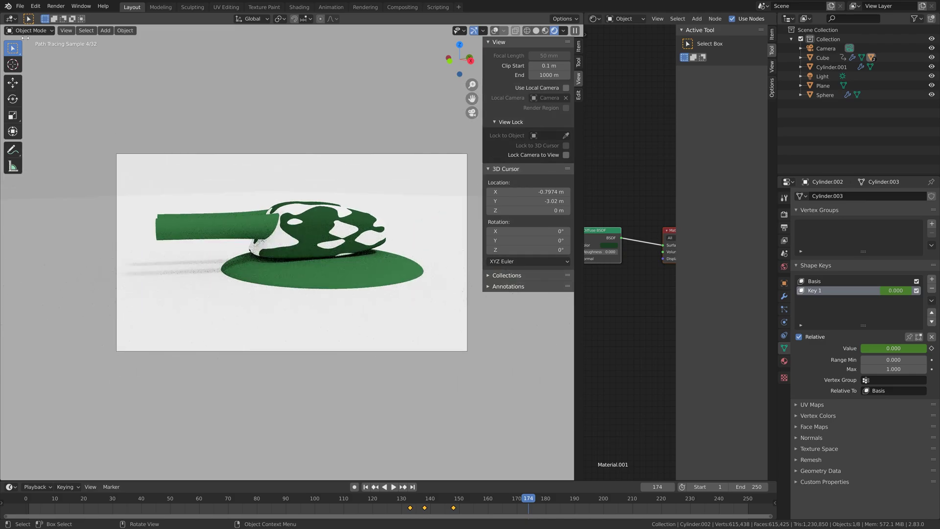
left_click(19, 6)
left_click(29, 78)
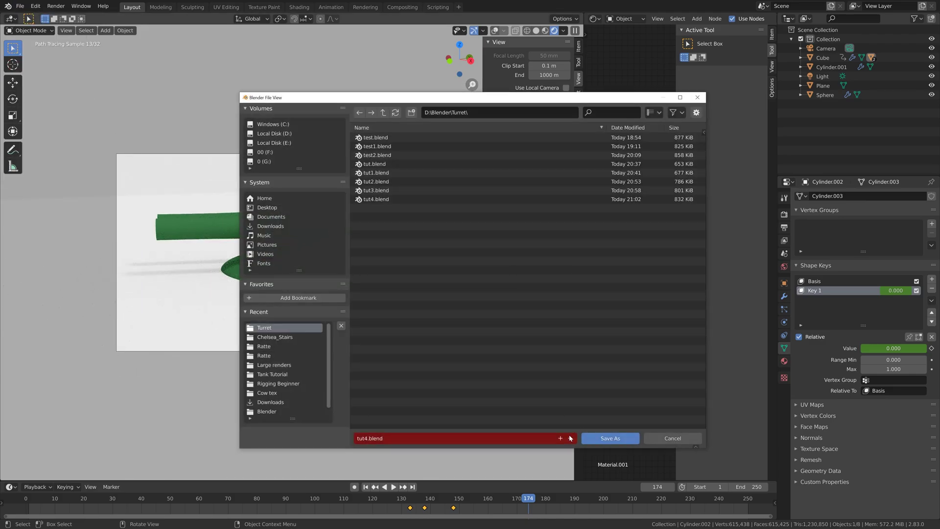
left_click(560, 438)
left_click(610, 438)
Relock the camera, orbit it until both barrels show, and open the Render properties.
left_click(566, 155)
middle_click_drag(387, 210, 413, 217)
left_click(822, 76)
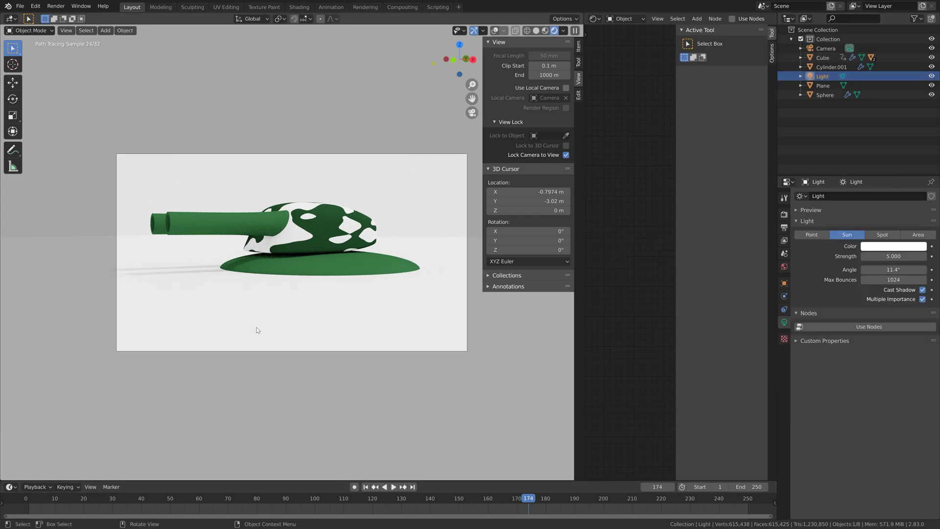
mouse_move(256, 329)
middle_mouse_down()
mouse_move(308, 259)
mouse_move(321, 262)
middle_mouse_up()
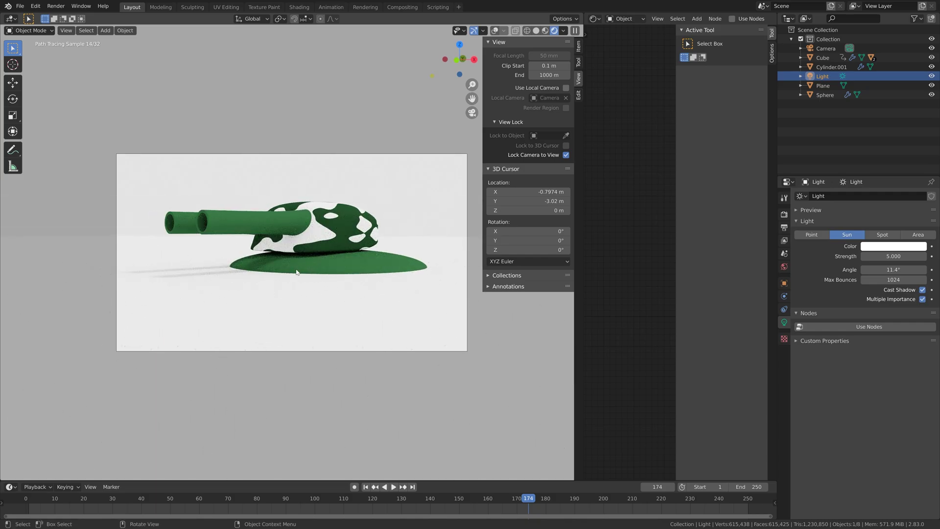
left_click(536, 30)
left_click(784, 214)
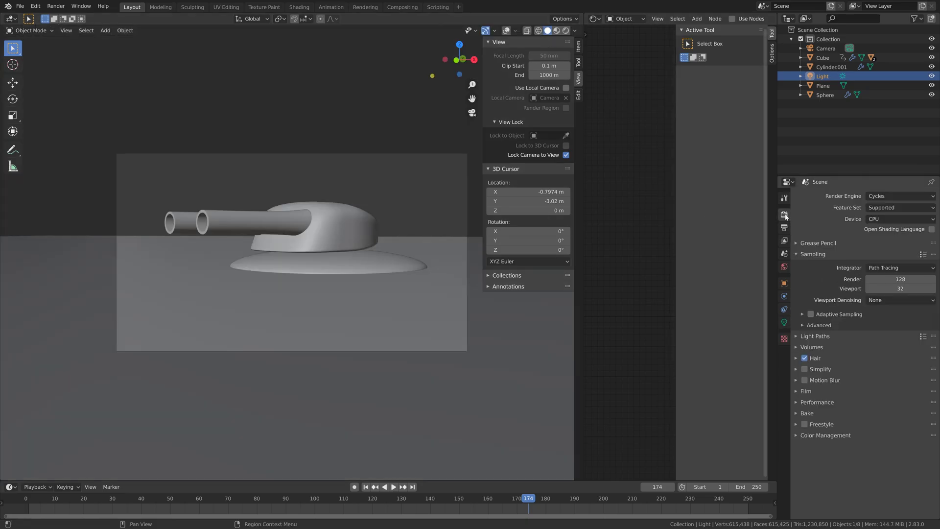
Render on GPU Compute with 300 samples and 512 px performance tiles.
left_click(876, 218)
left_click(877, 238)
left_click(900, 269)
type("300")
key("Return")
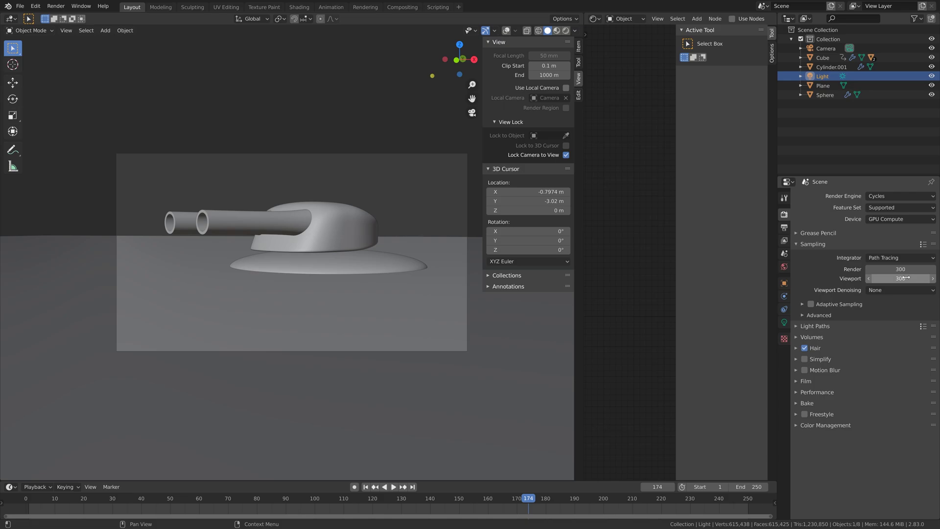
left_click(817, 391)
left_click(898, 454)
type("512")
key("Return")
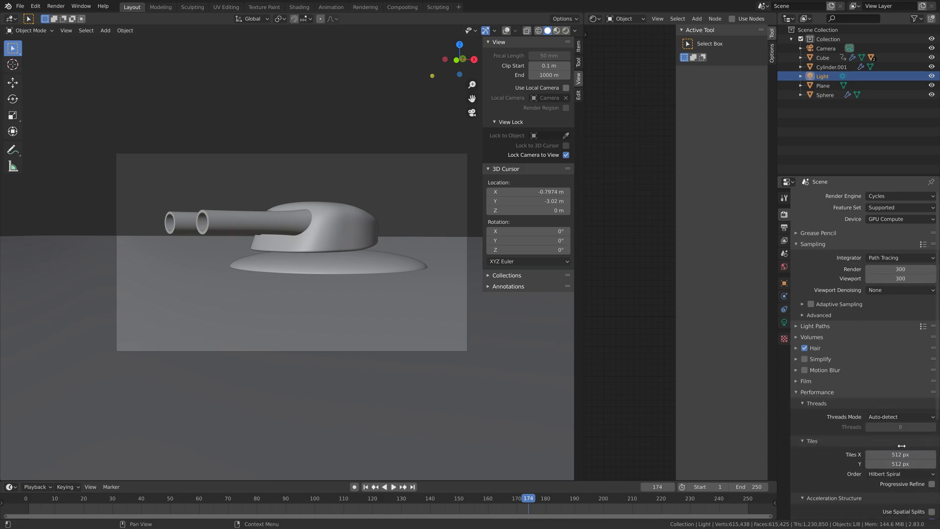
Set the output resolution scale to 200%.
left_click(783, 227)
left_click(900, 225)
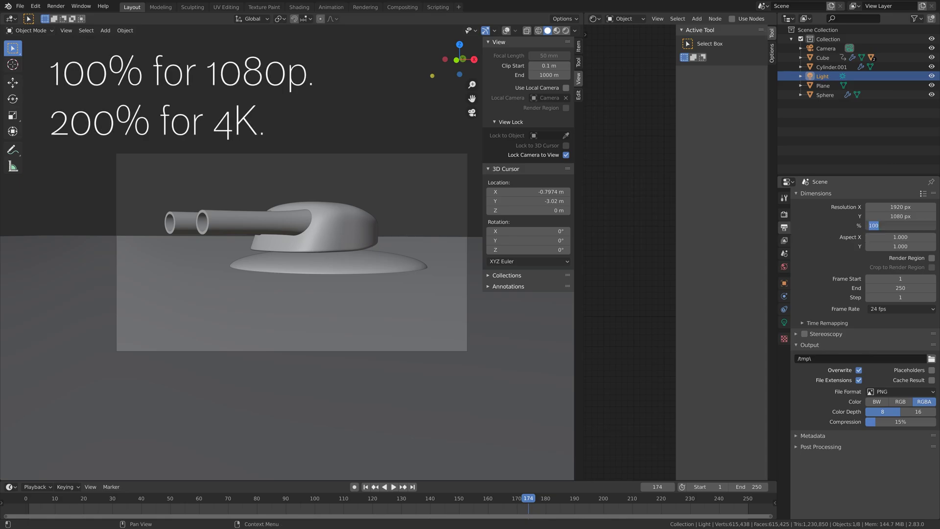
type("200")
key("Return")
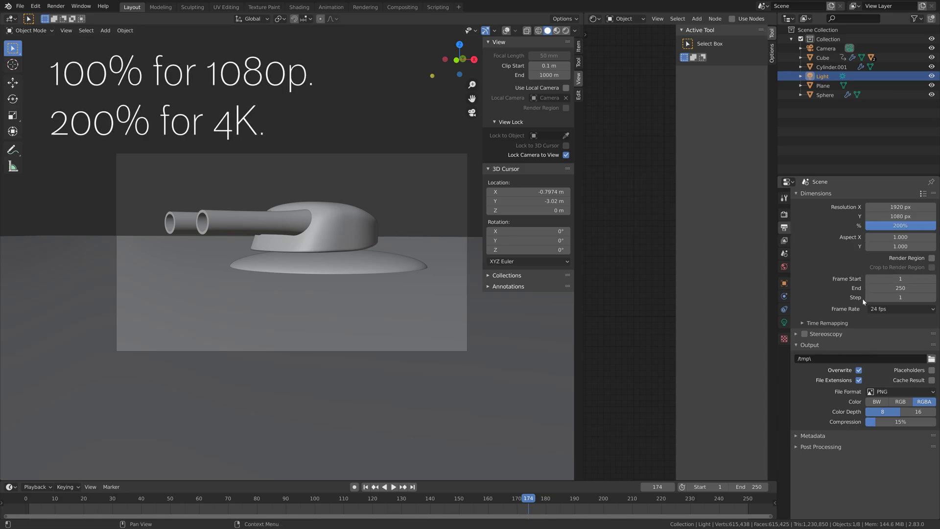
Play back the animation to check its length, then set the end frame to 200.
left_click(876, 309)
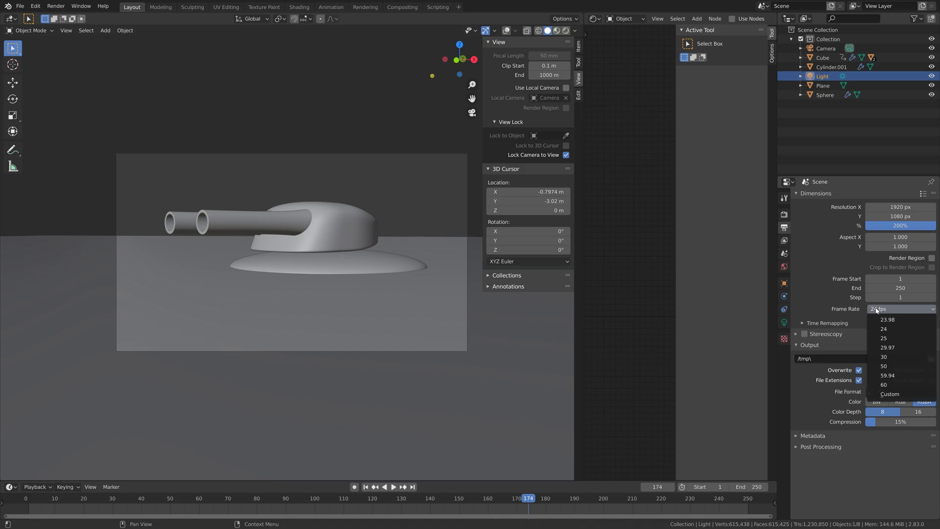
key("space")
left_click(397, 504)
left_click_drag(397, 503, 604, 505)
key("space")
left_click(900, 288)
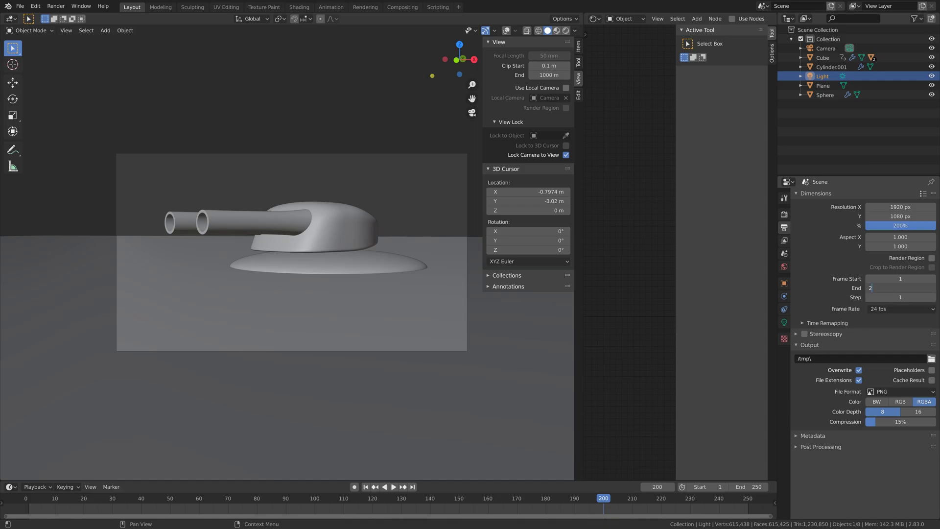
type("200")
key("Return")
Set the frame rate to 30 fps and PNG compression to 90%.
left_click(901, 308)
left_click(897, 354)
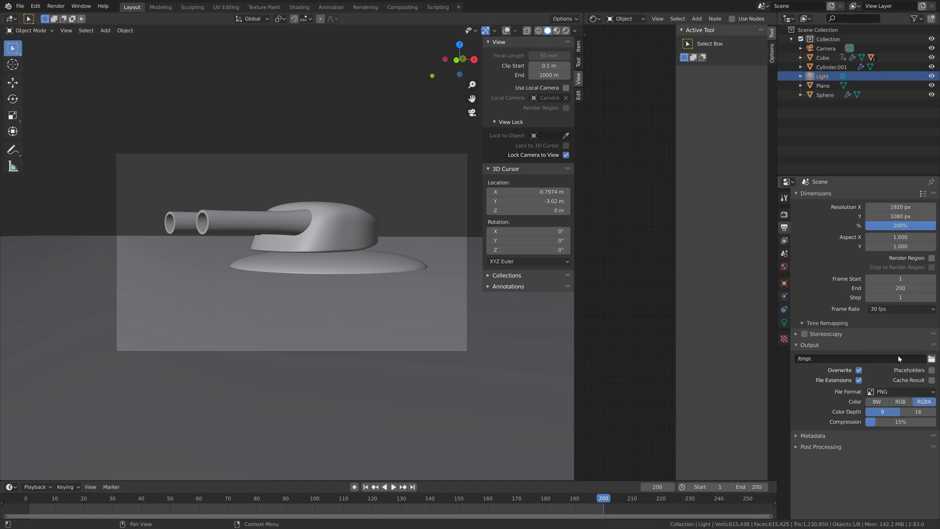
left_click(900, 421)
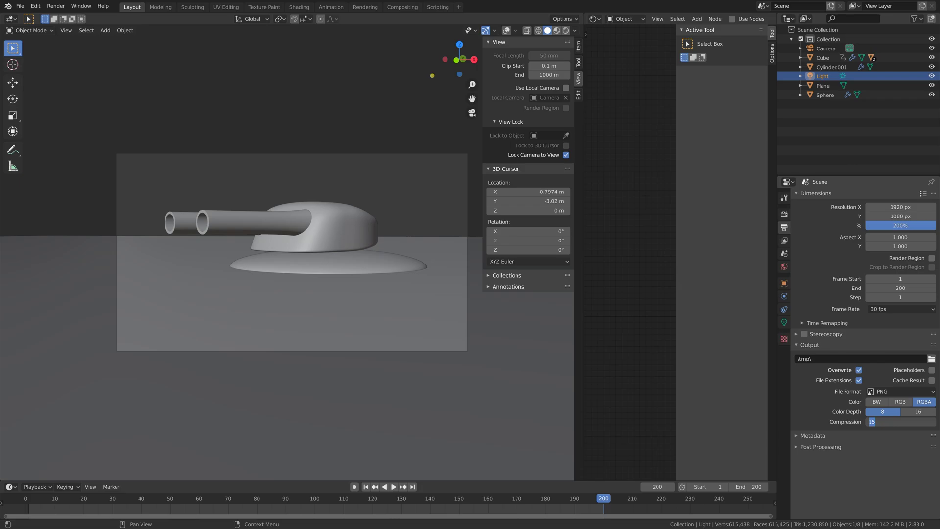
type("90")
key("Return")
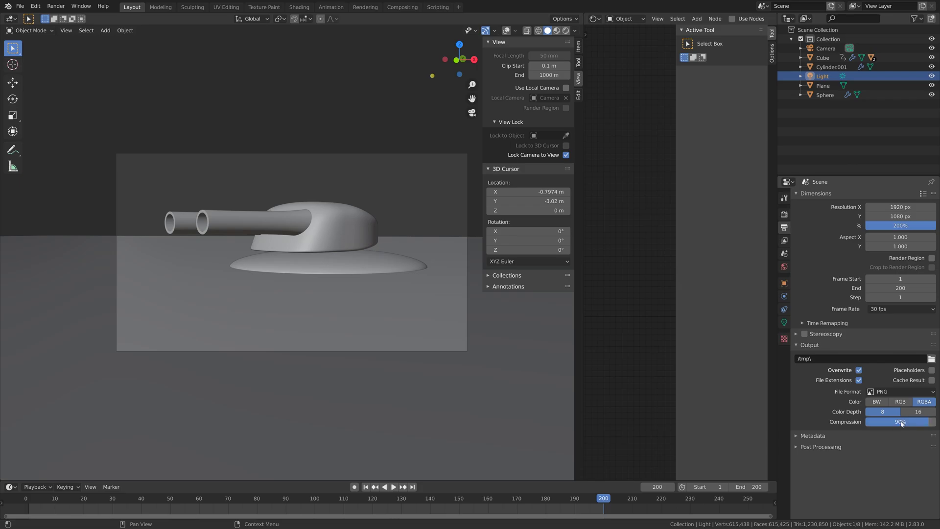
Point the render output to a new Turret folder in E:\Large renders with file name 'tut'.
left_click(931, 358)
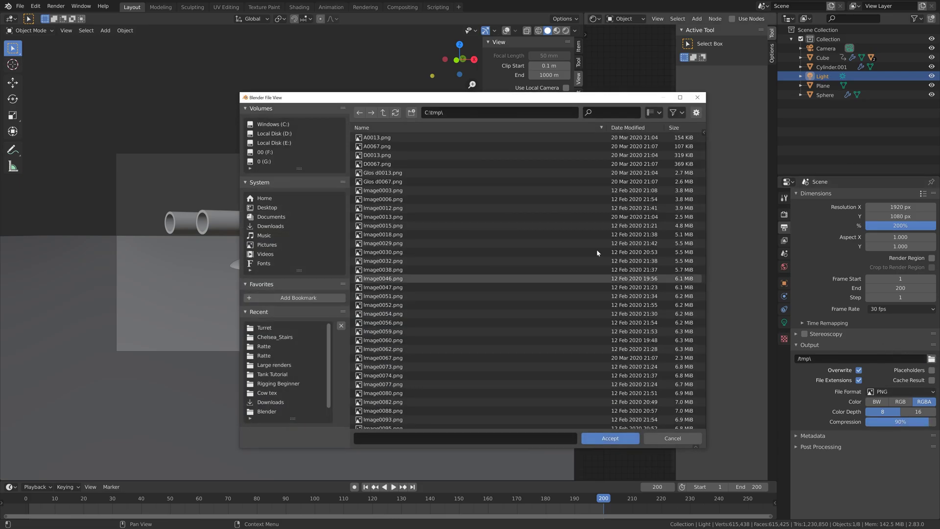
left_click(263, 143)
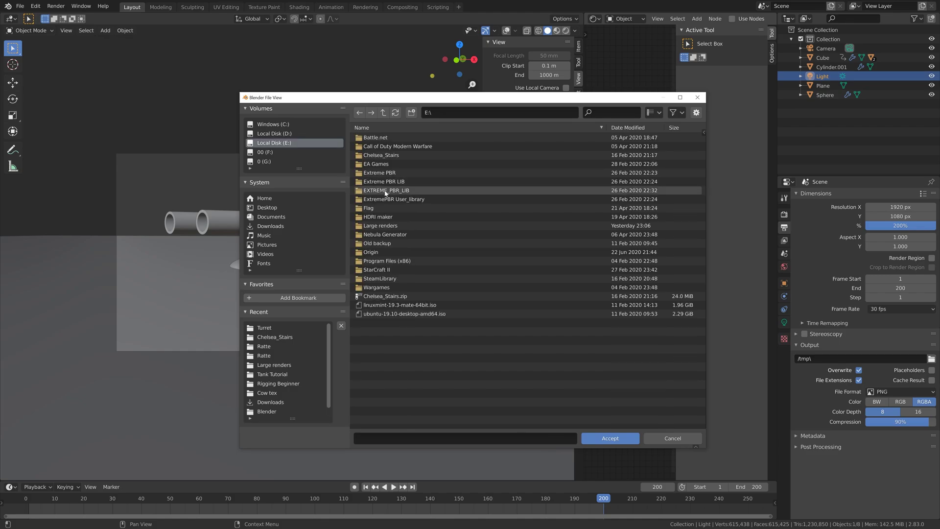
left_click(386, 225)
left_click(411, 112)
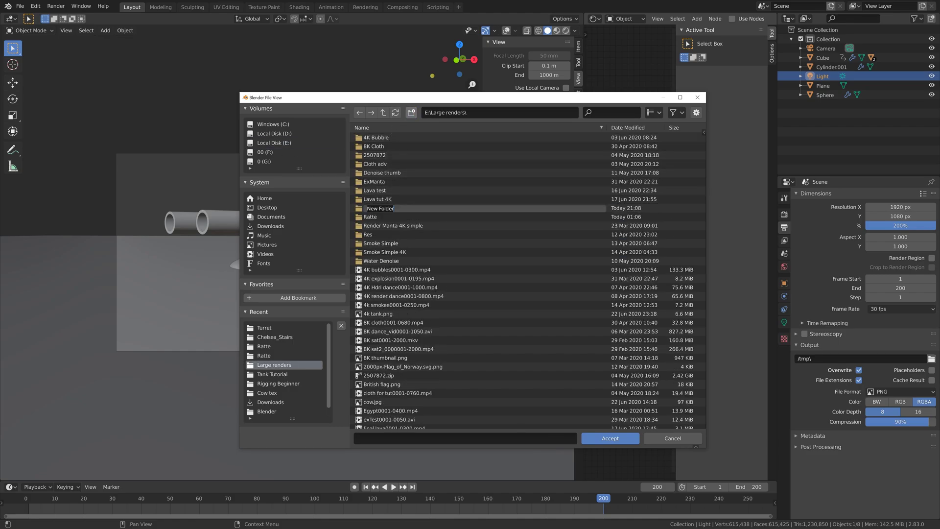
type("T")
type("et")
key("Return")
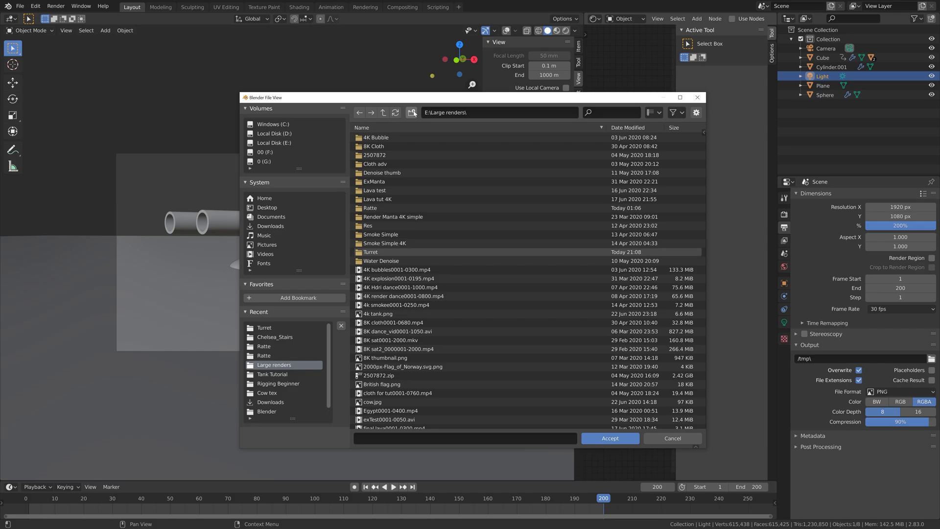
left_click(376, 252)
left_click(392, 438)
type("tut")
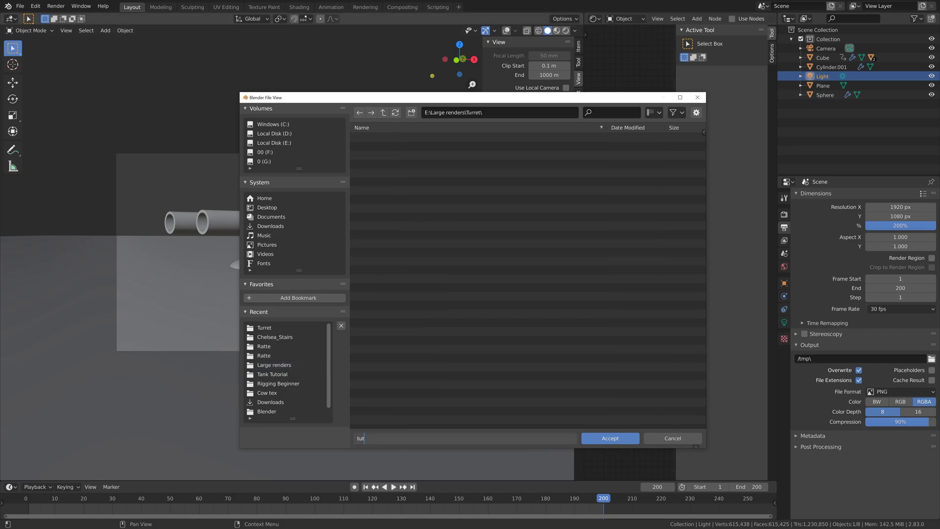
key("Return")
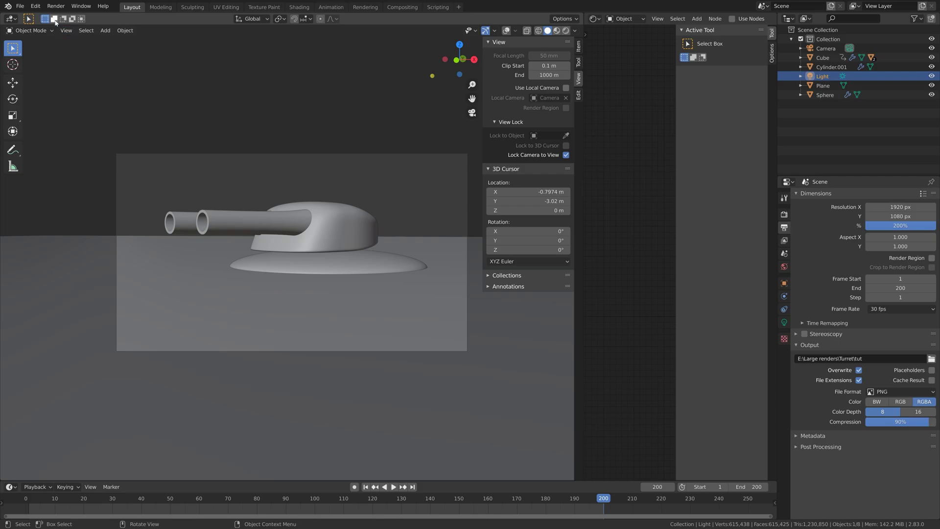
Save the scene as tut6.blend and start rendering the animation.
left_click(20, 7)
left_click(37, 77)
left_click(558, 434)
left_click(606, 433)
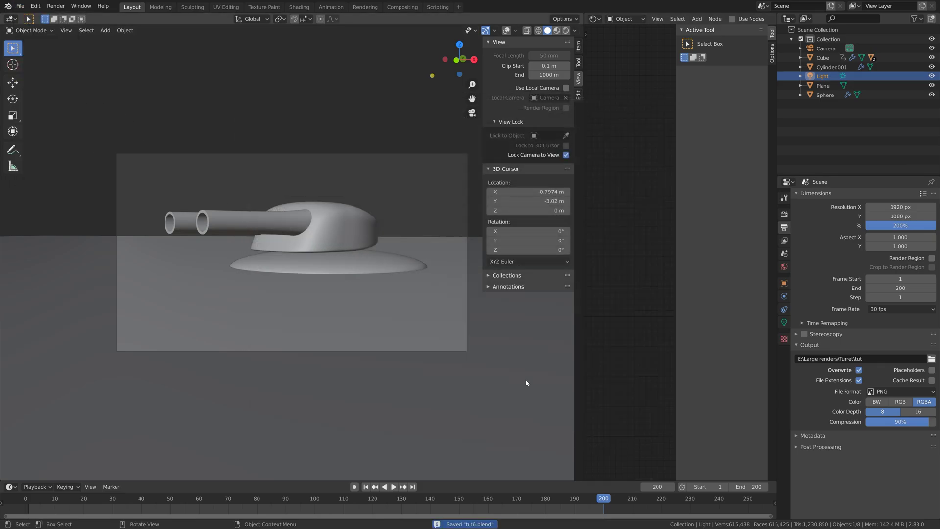
left_click(56, 7)
left_click(72, 26)
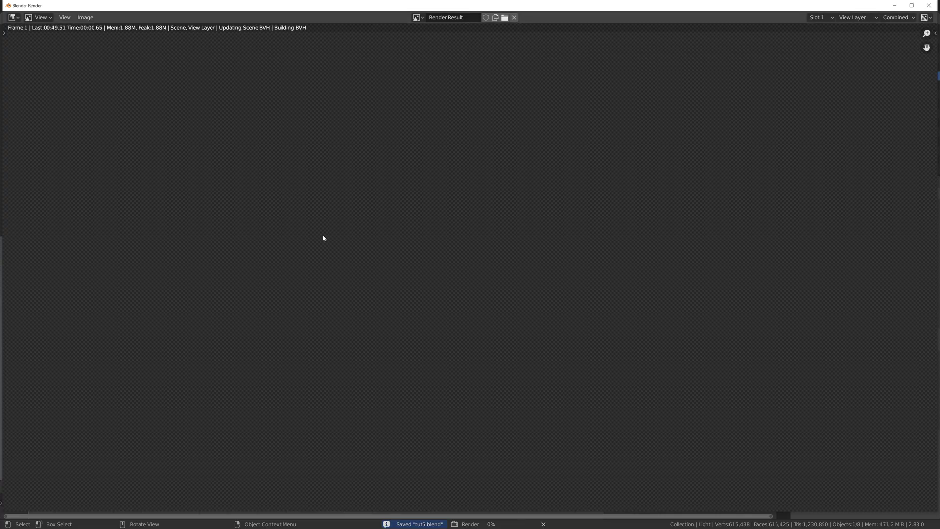